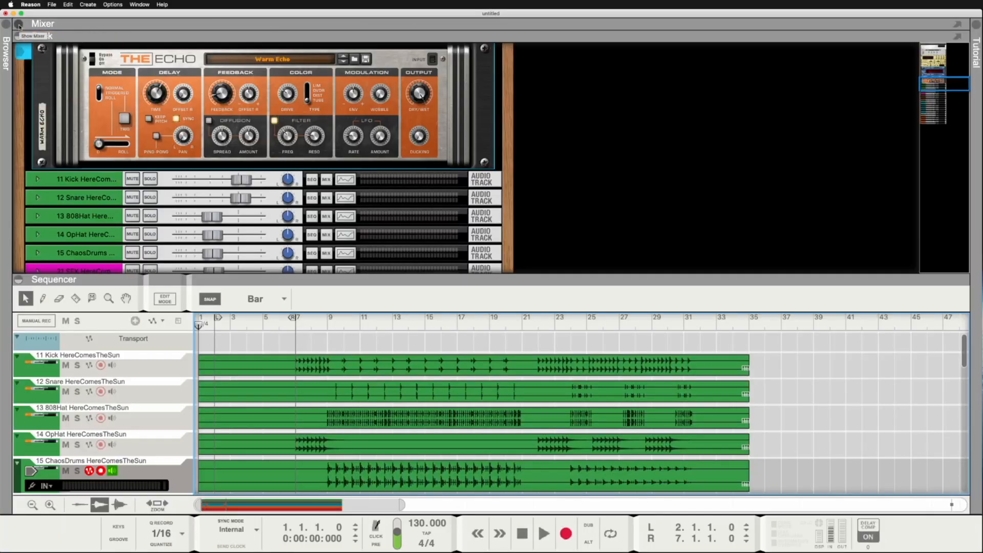
- Show the mixer and collapse the rack and the sequencer so that the mixer fills the workspace
click(18, 24)
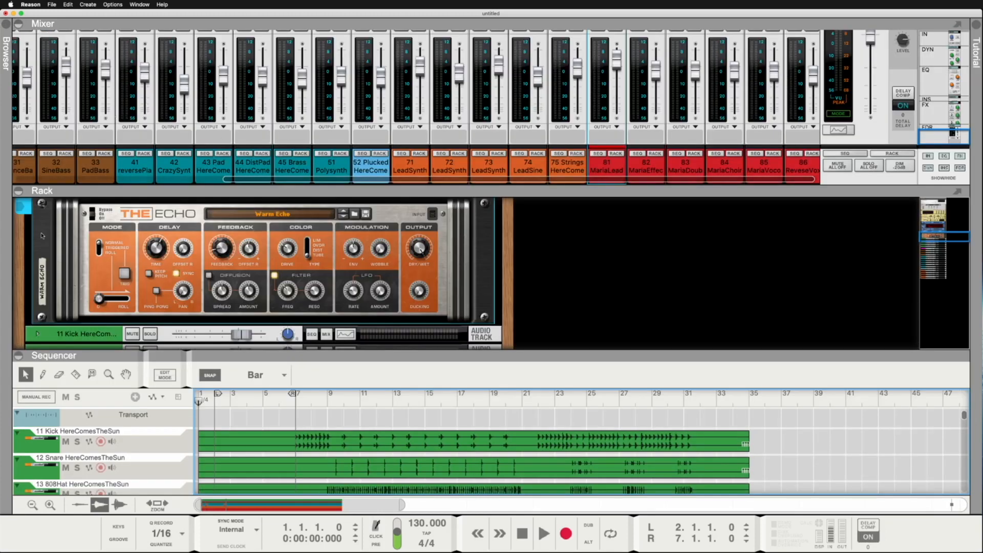
click(18, 192)
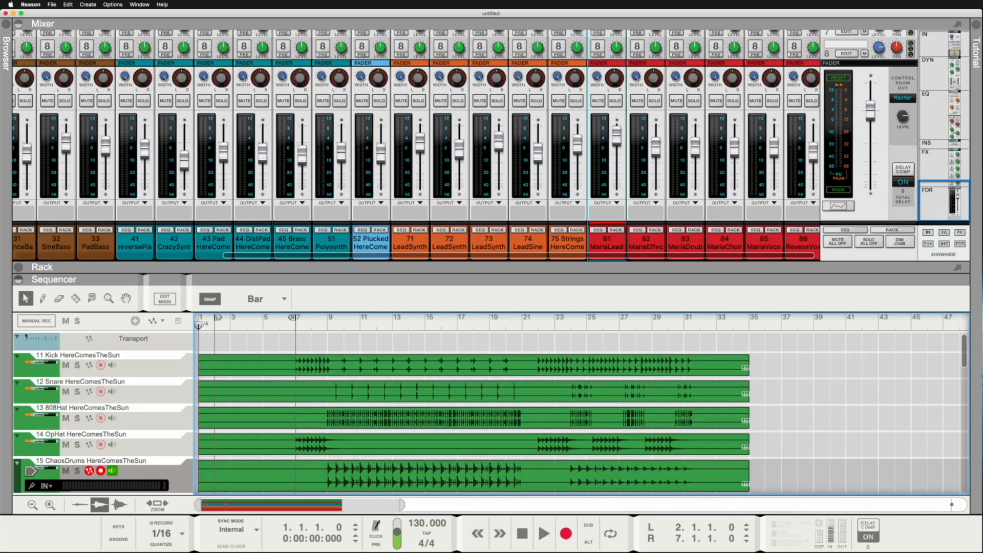
click(18, 280)
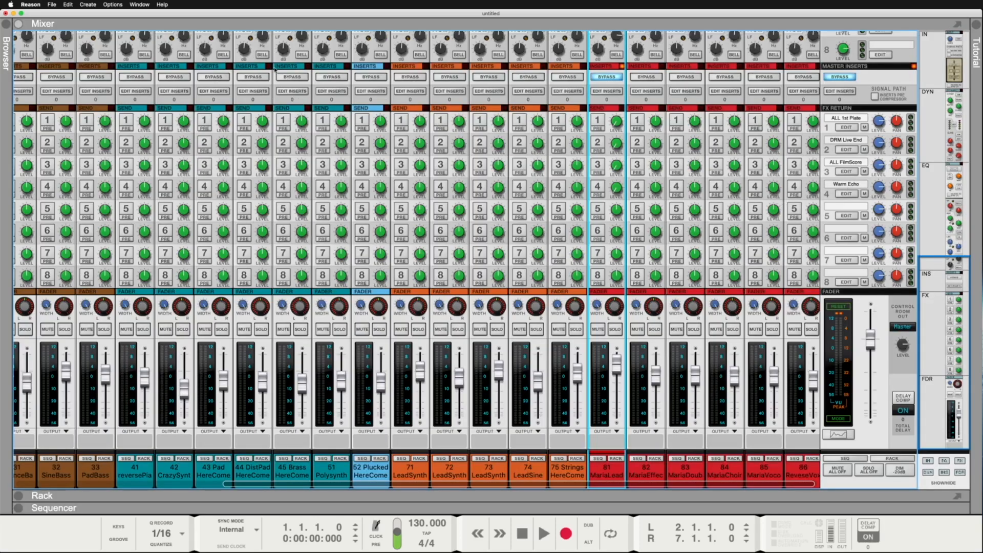
- Look over the full height of the mixer channel strips, ignoring the interrupted server connections dialog
scroll(331, 182, up, 15)
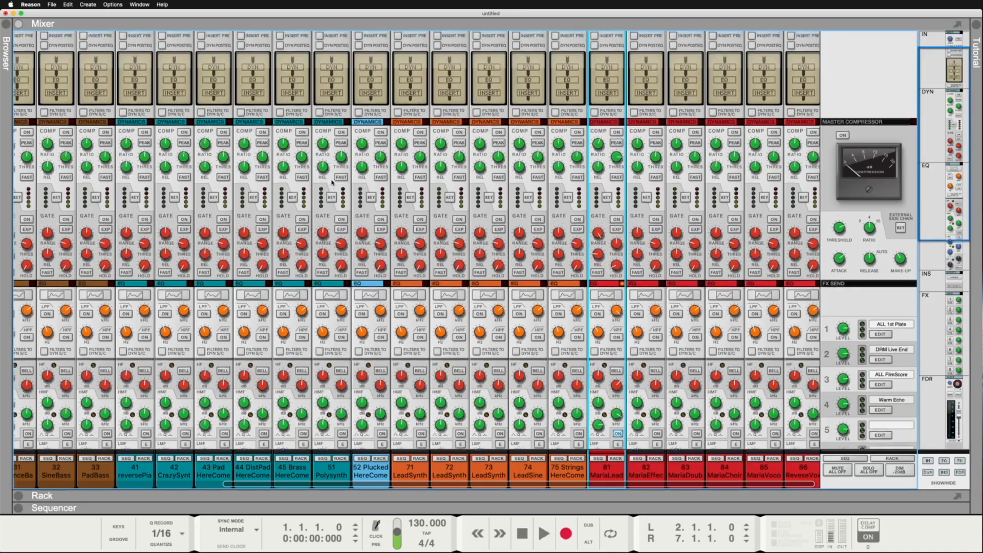
scroll(332, 182, down, 15)
scroll(338, 164, up, 15)
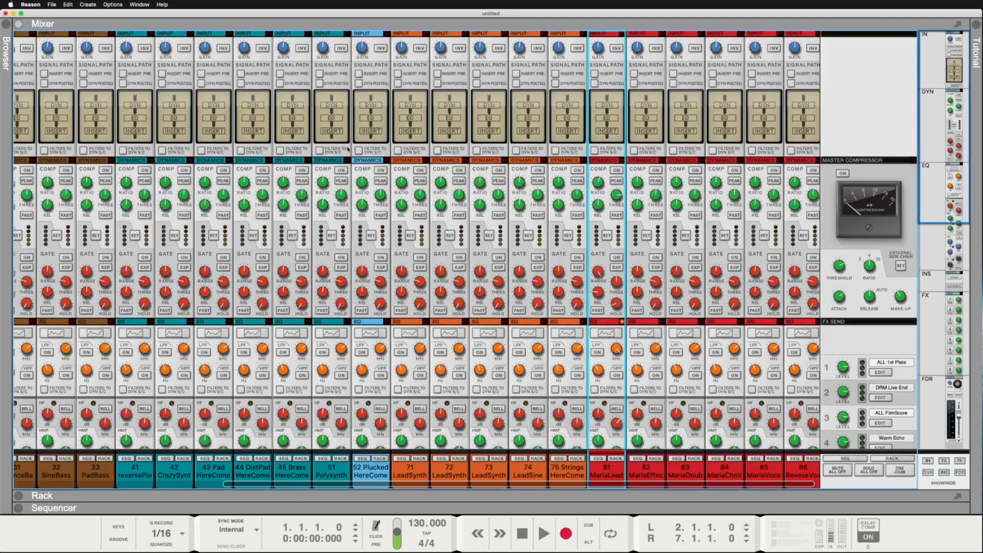
scroll(343, 149, down, 15)
scroll(343, 149, up, 15)
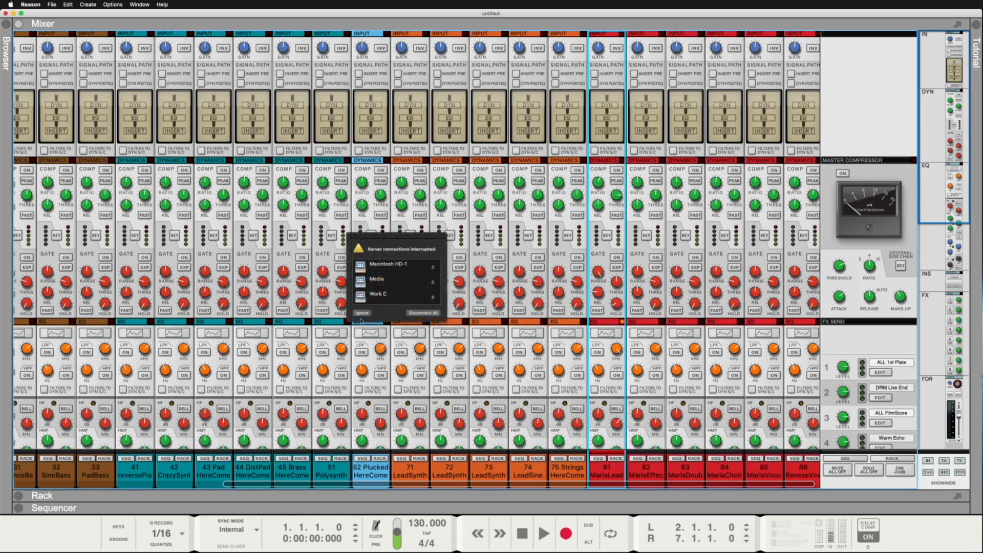
click(362, 313)
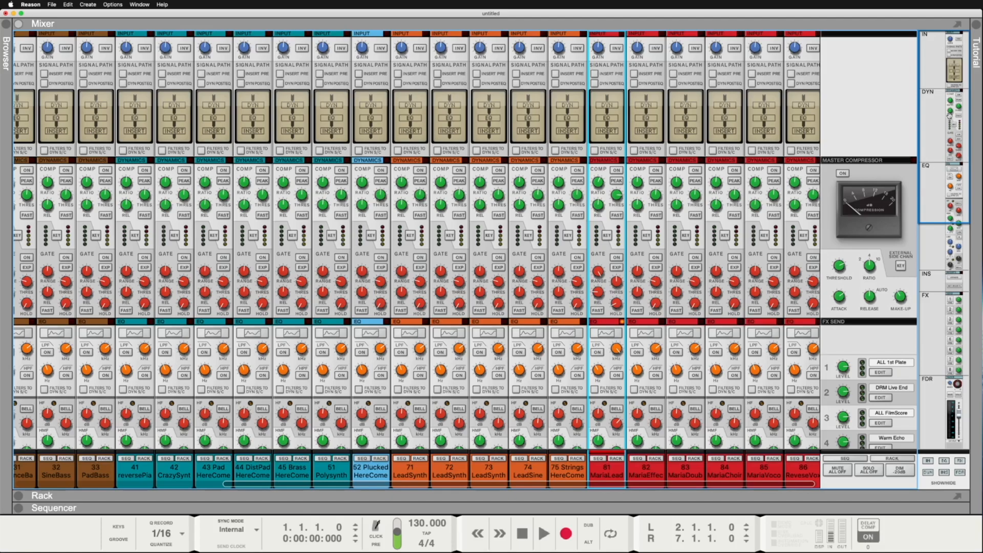
drag(949, 113, 967, 345)
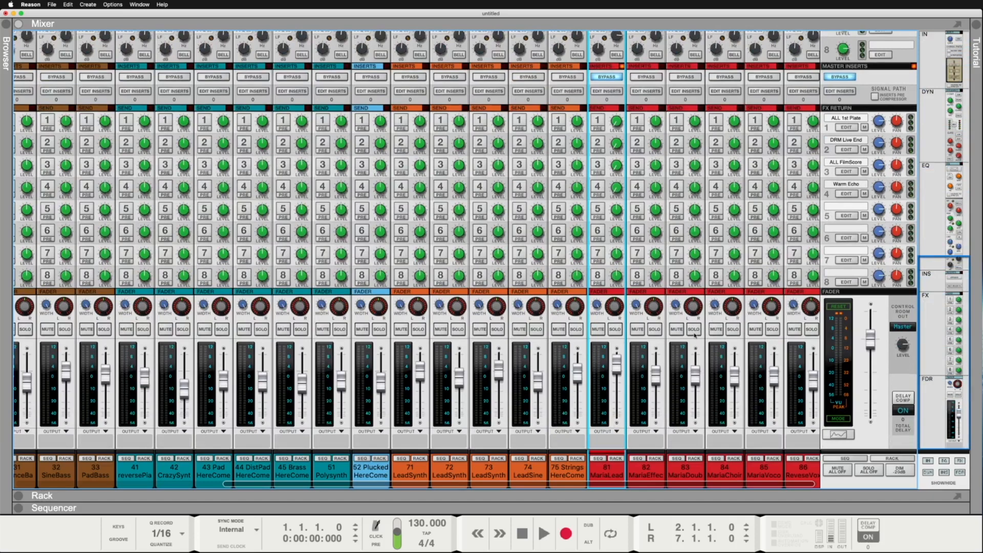
drag(950, 319, 943, 86)
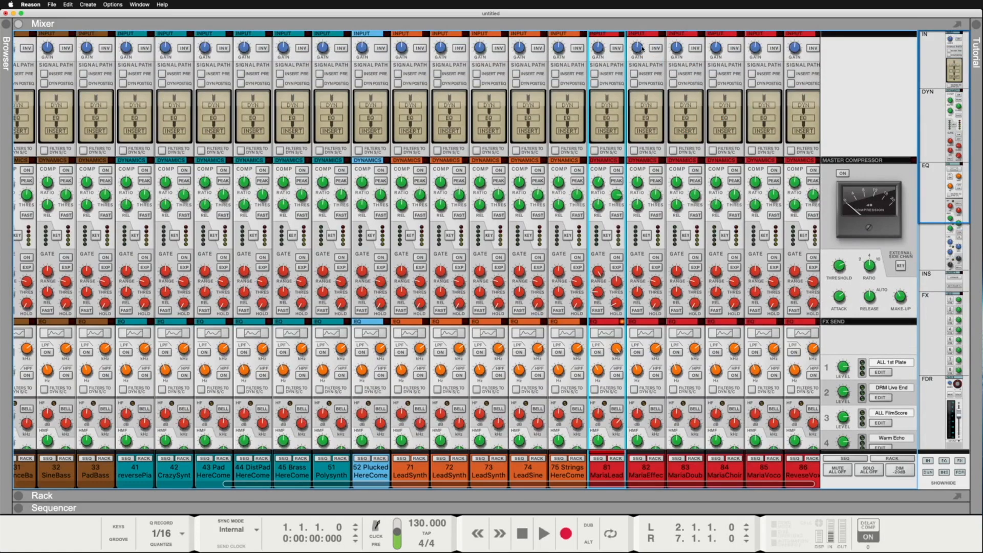
- Examine the channel strip sections in order: input, signal path, dynamics, EQ, inserts, sends and fader
mouse_move(642, 48)
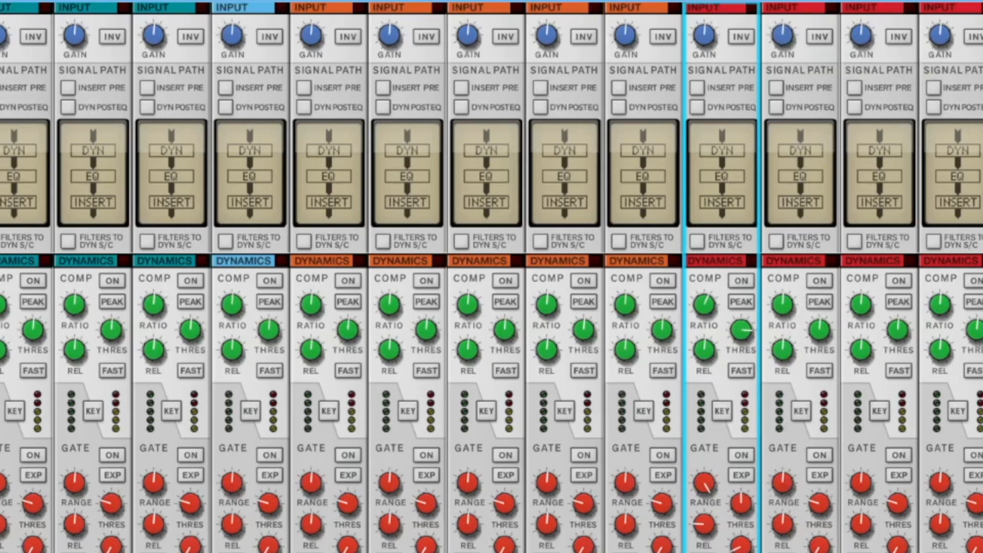
scroll(825, 543, down, 5)
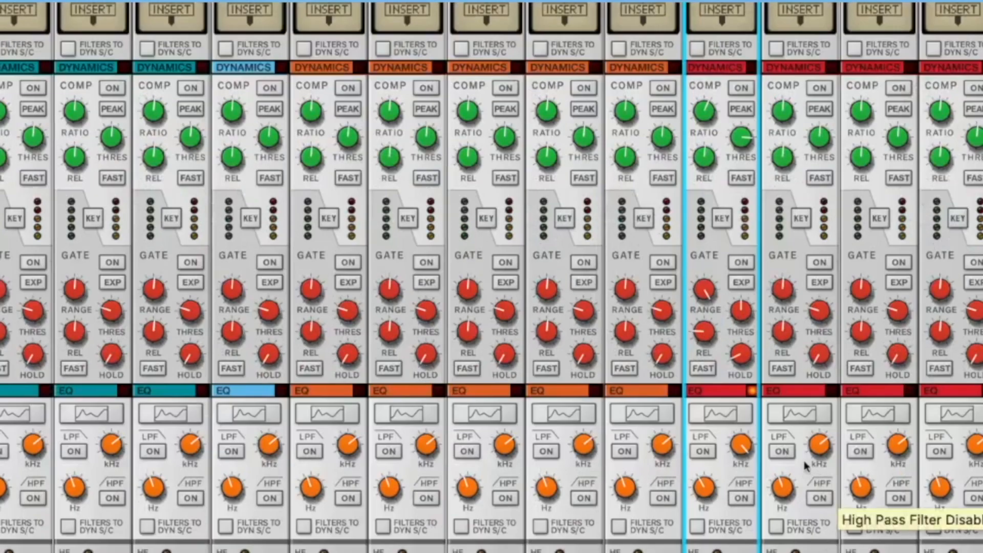
scroll(806, 476, down, 8)
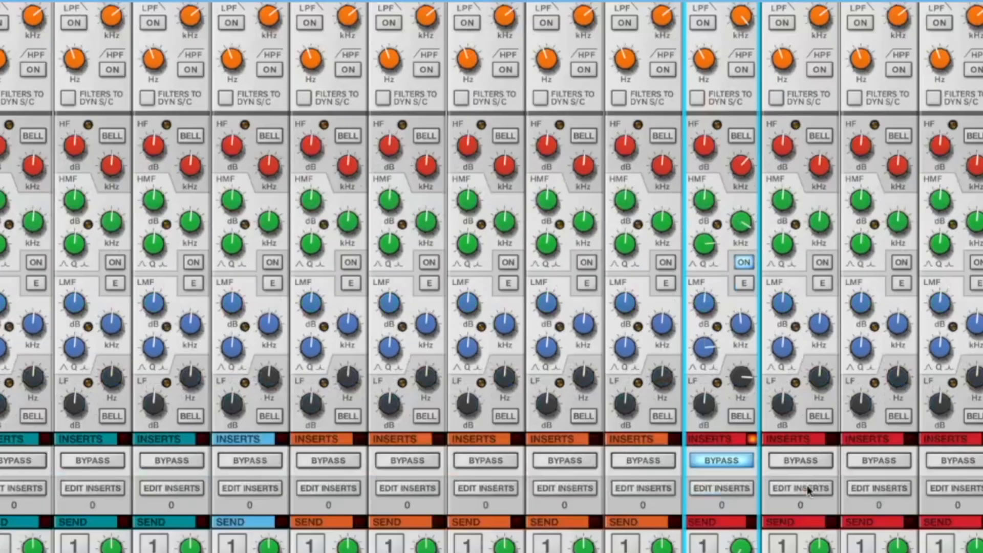
scroll(808, 490, down, 4)
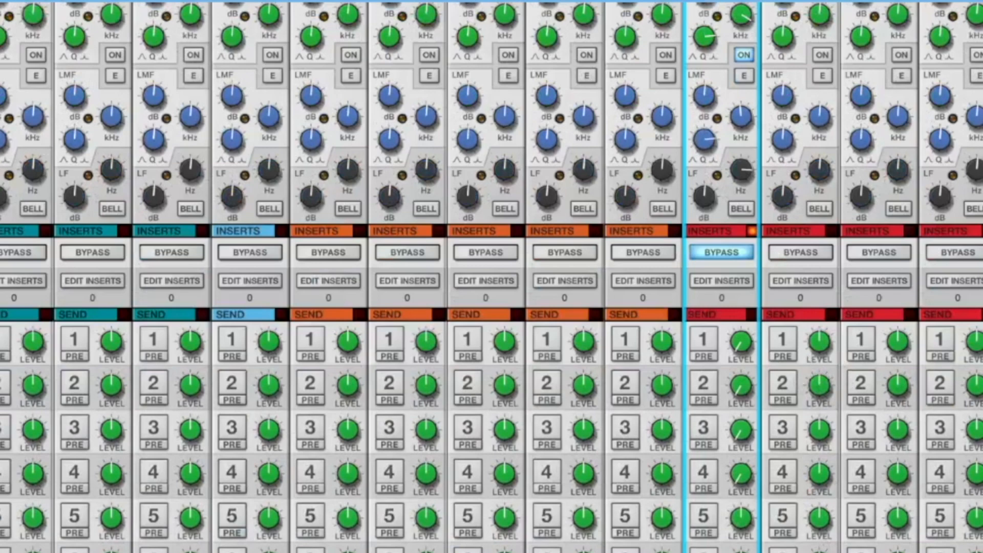
scroll(492, 277, down, 3)
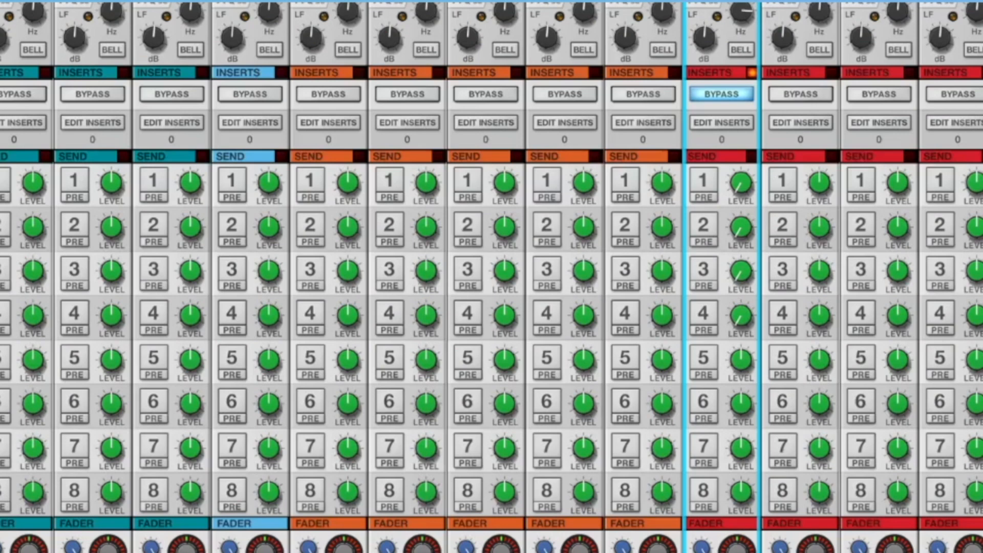
scroll(839, 484, down, 2)
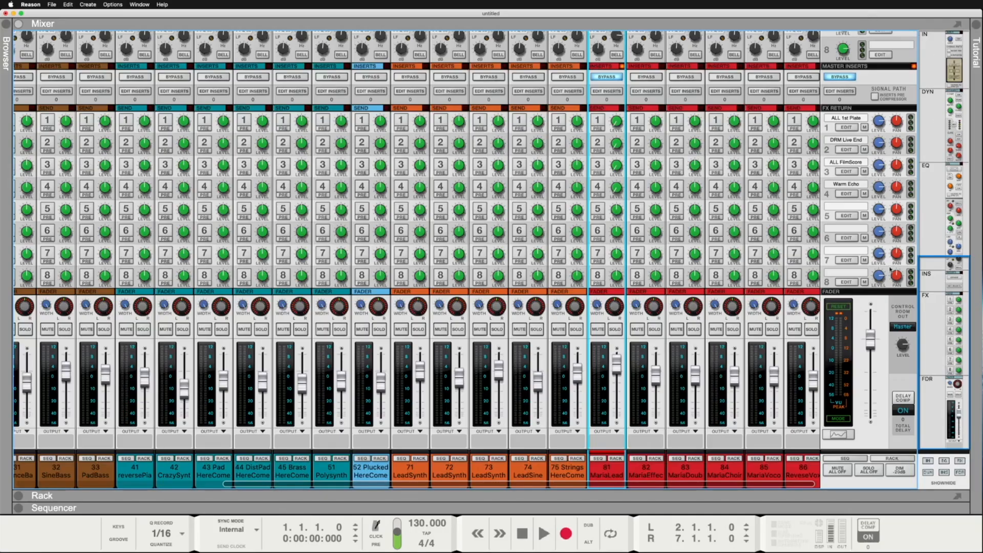
- Examine the master section: master compressor, FX sends, master inserts, FX returns and master fader
scroll(879, 276, up, 10)
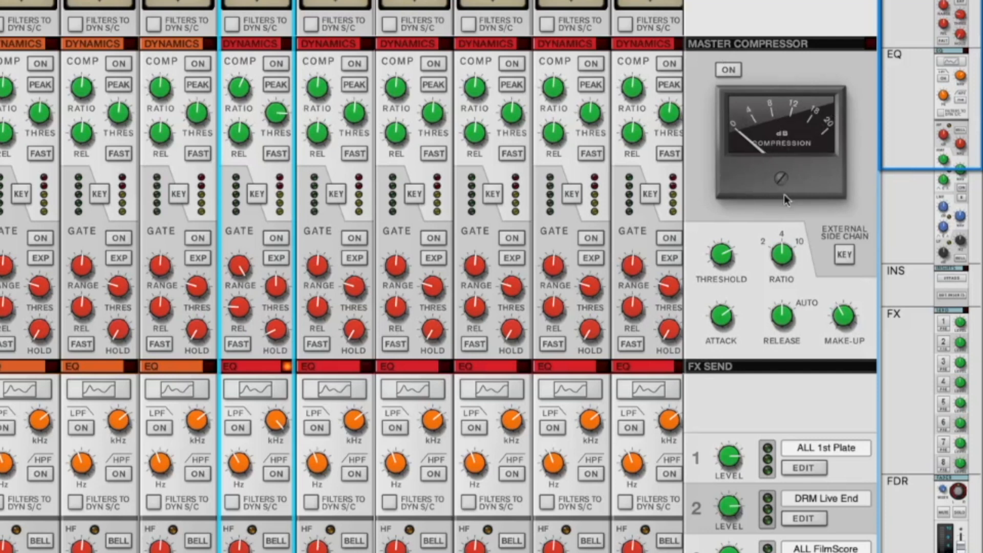
scroll(787, 229, down, 8)
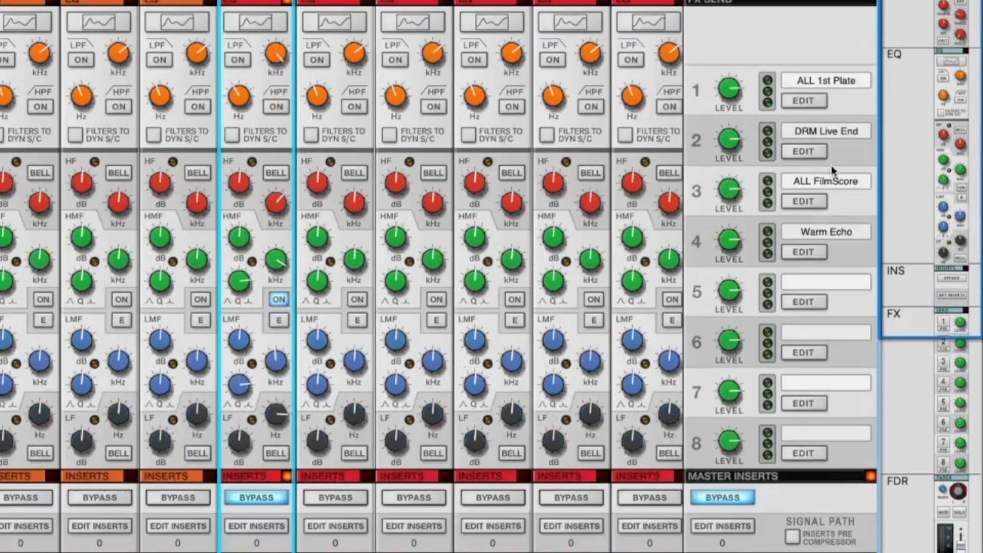
scroll(193, 279, down, 11)
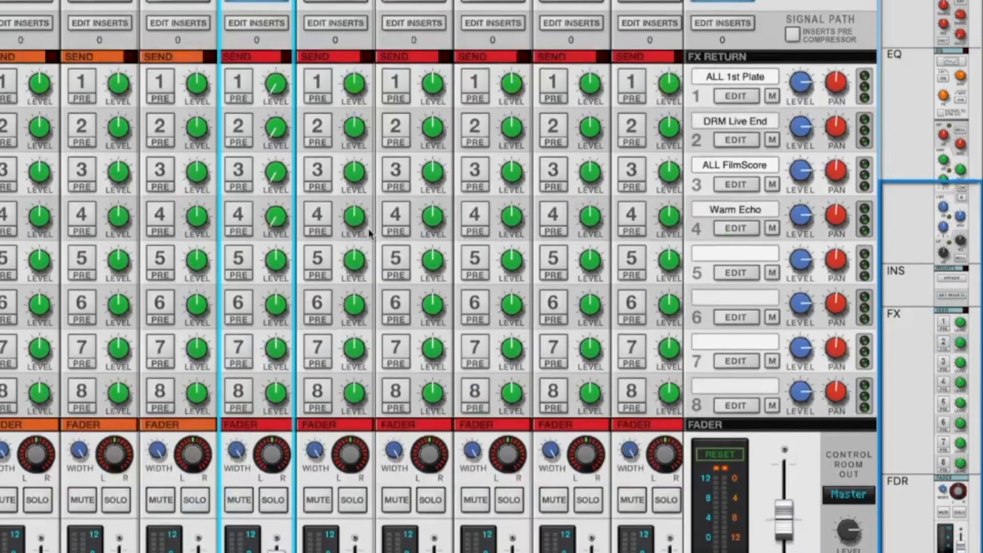
scroll(368, 229, up, 3)
scroll(474, 295, up, 1)
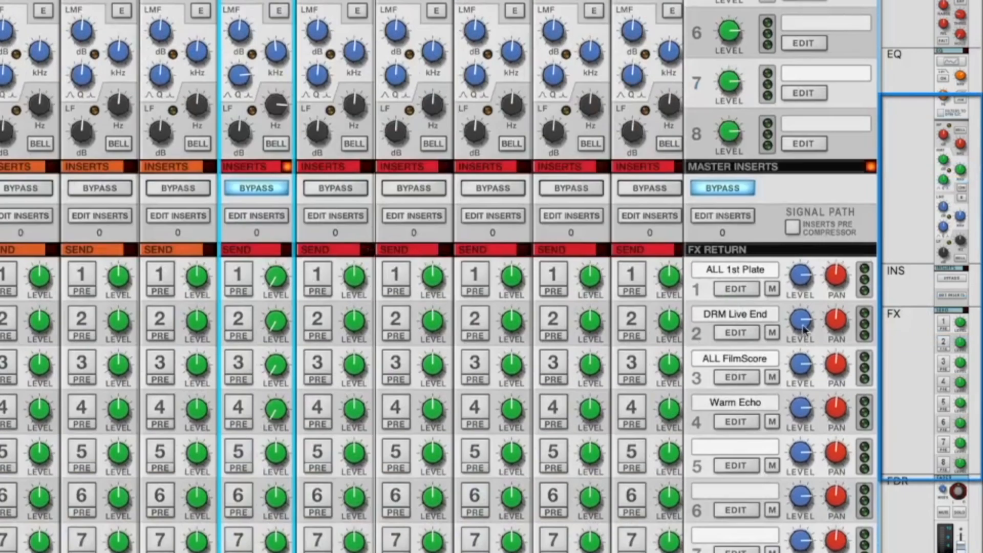
scroll(761, 360, up, 8)
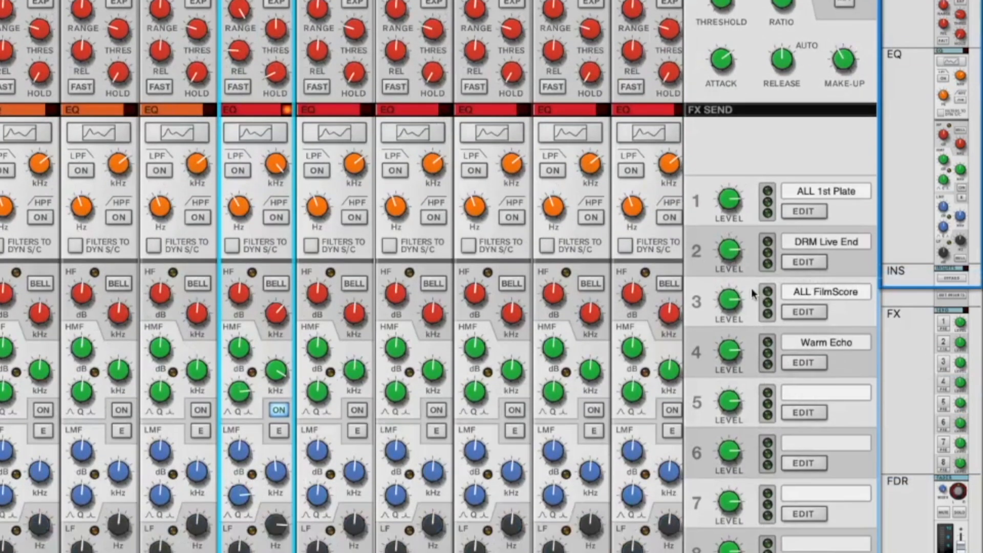
scroll(757, 288, down, 2)
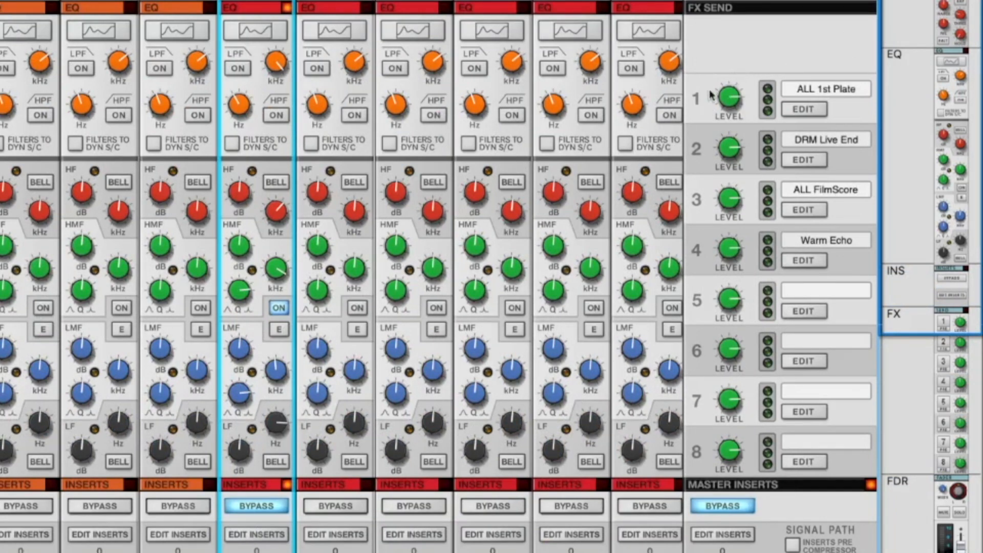
scroll(810, 199, down, 10)
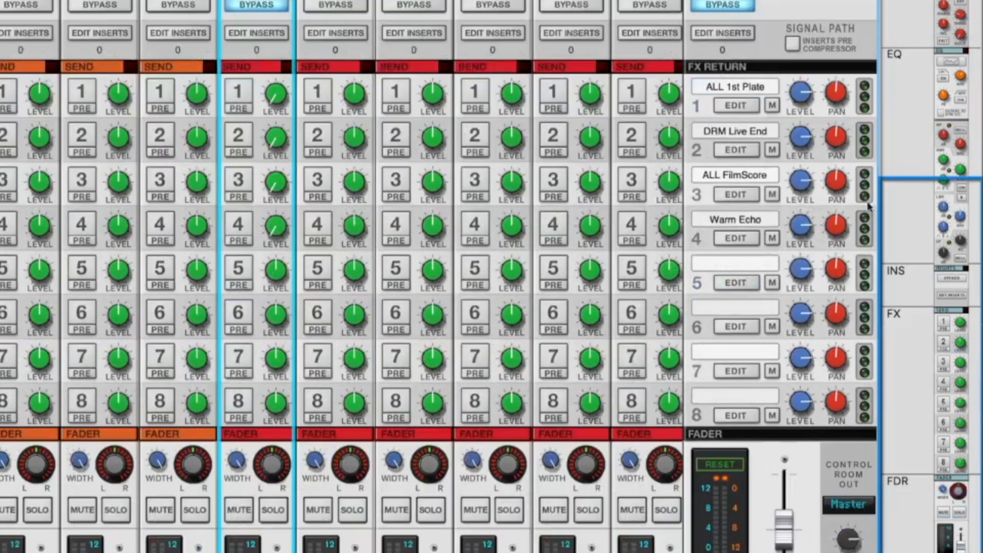
scroll(773, 192, down, 3)
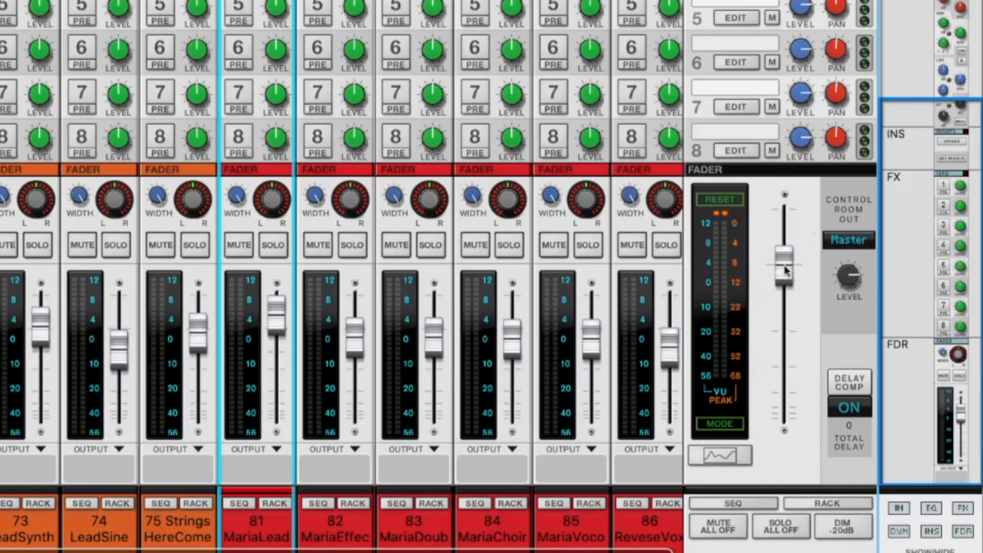
- Lower the master level to about -6.3 dB and about -8.3 dB, resetting it to 0 dB each time
drag(785, 266, 781, 303)
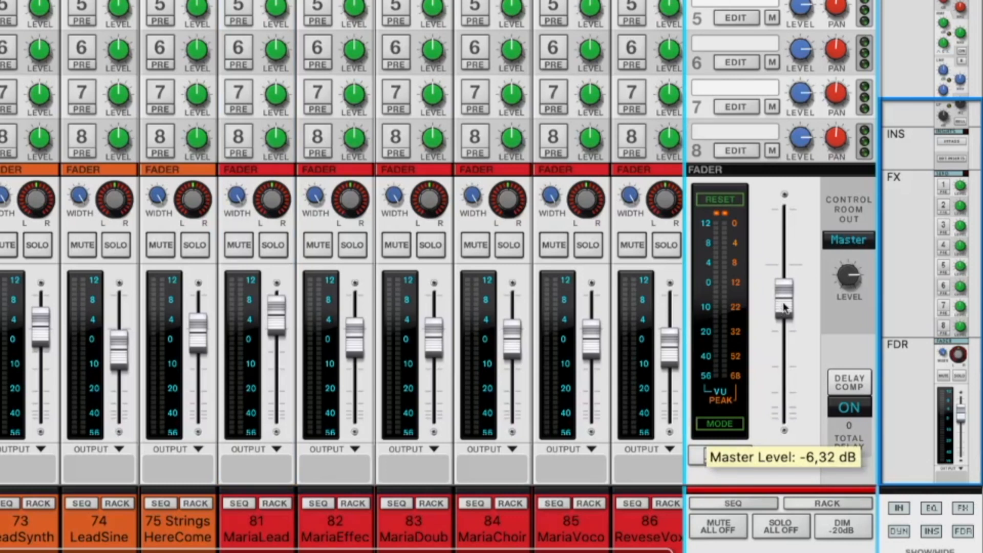
ctrl+click(785, 302)
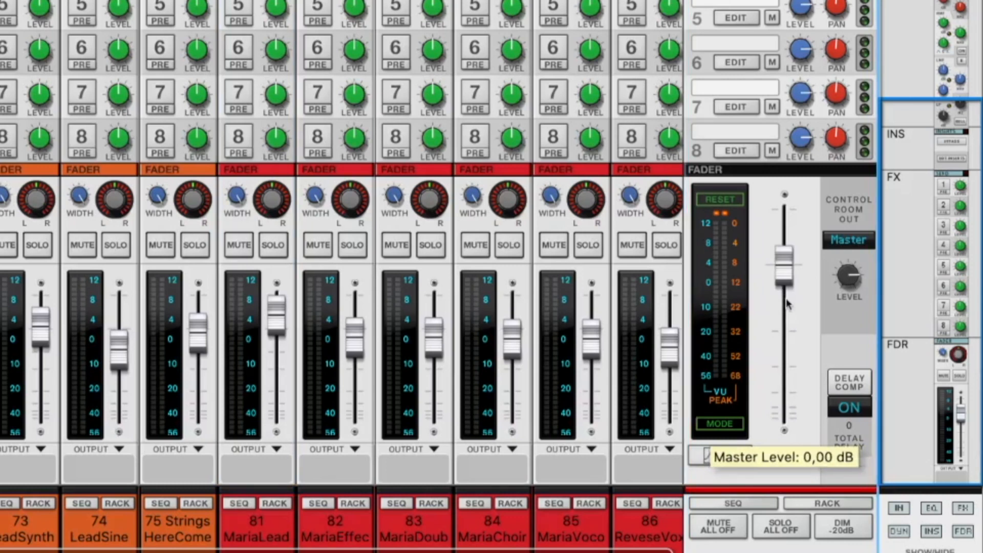
drag(789, 281, 786, 310)
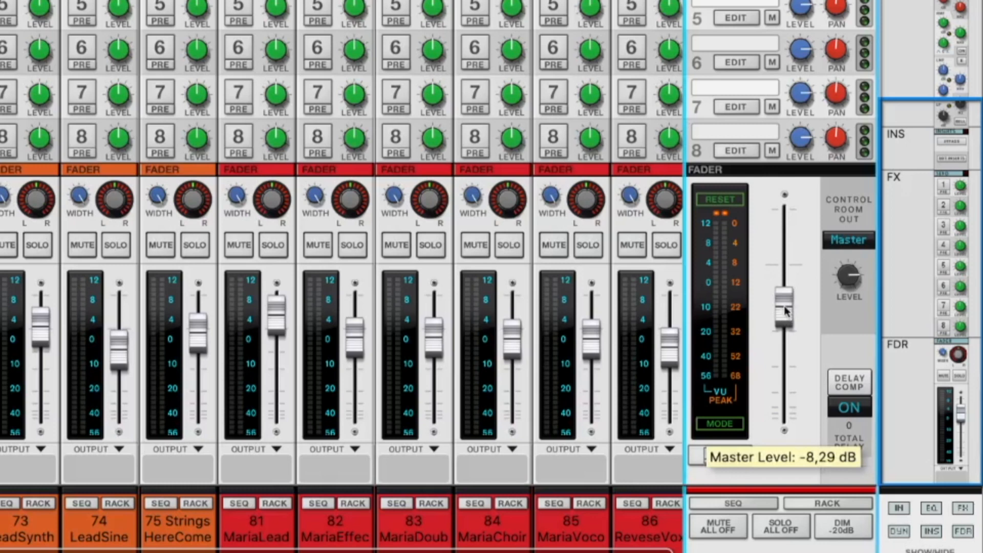
ctrl+click(785, 311)
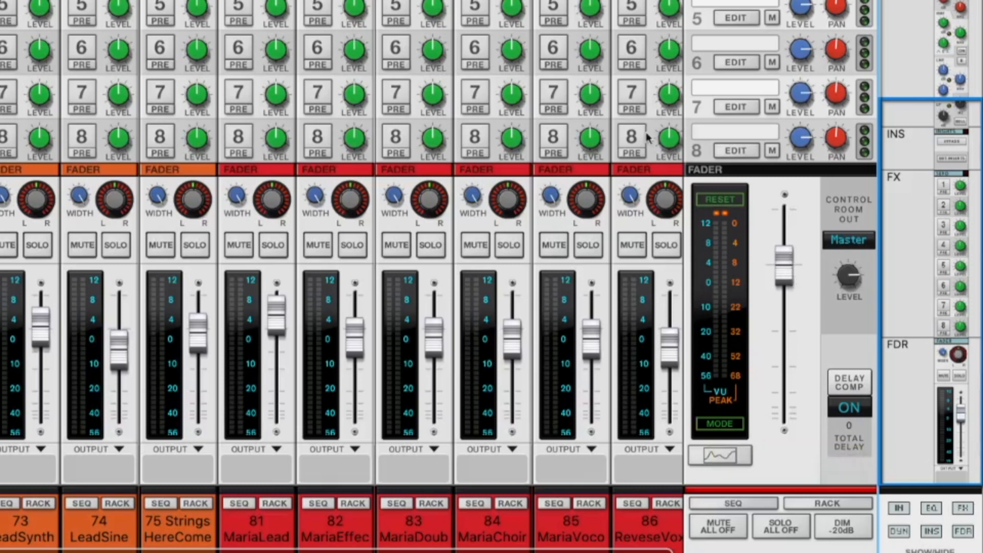
- Play the song while watching the level meters across the mixer channels and the master, and stop playback
click(513, 111)
mouse_move(513, 112)
mouse_down()
mouse_move(514, 128)
mouse_move(512, 104)
mouse_up()
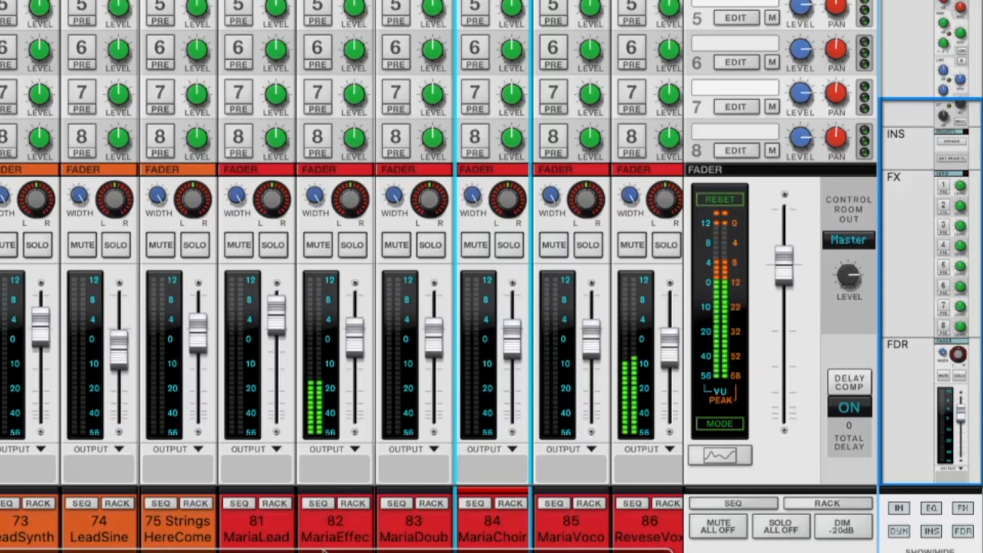
scroll(324, 550, left, 4)
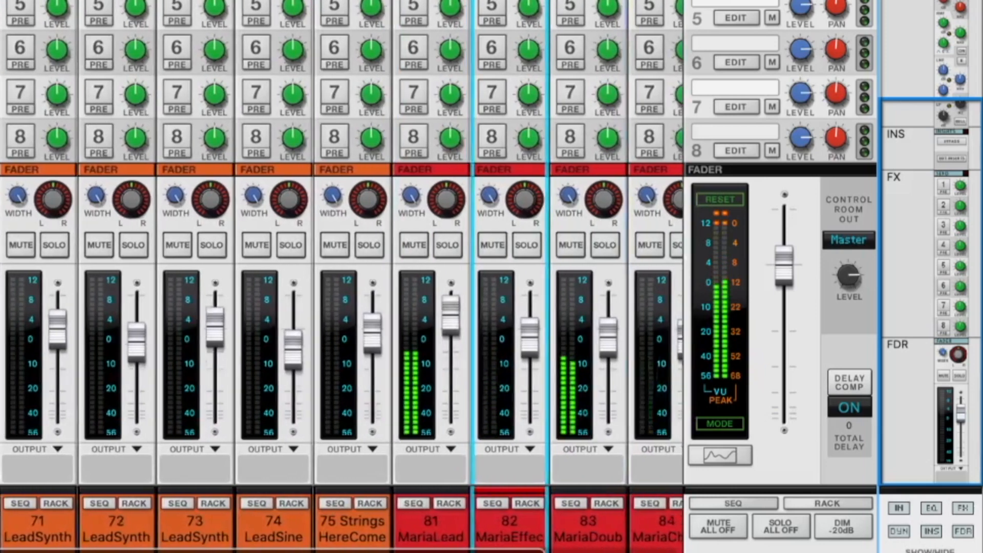
scroll(324, 551, left, 8)
drag(130, 552, 549, 552)
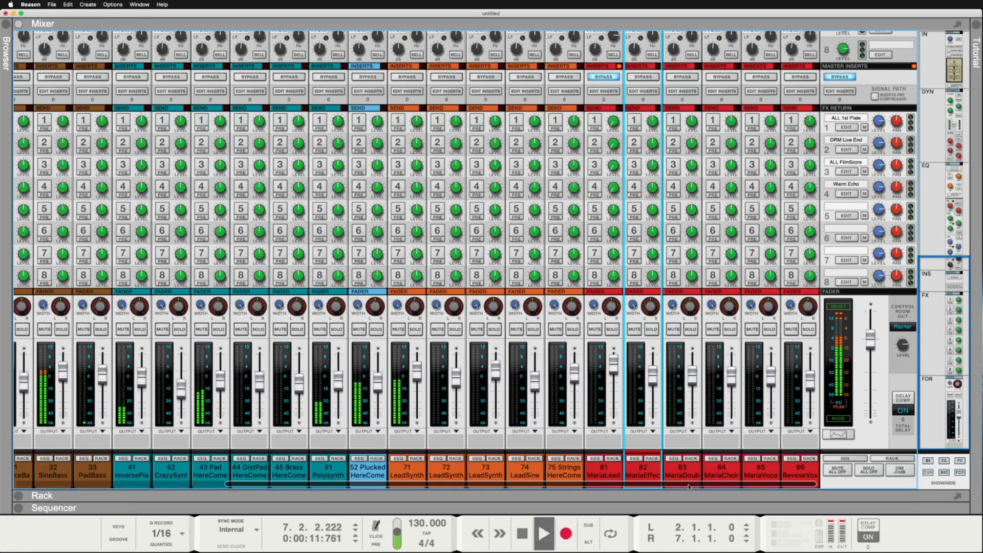
key(space)
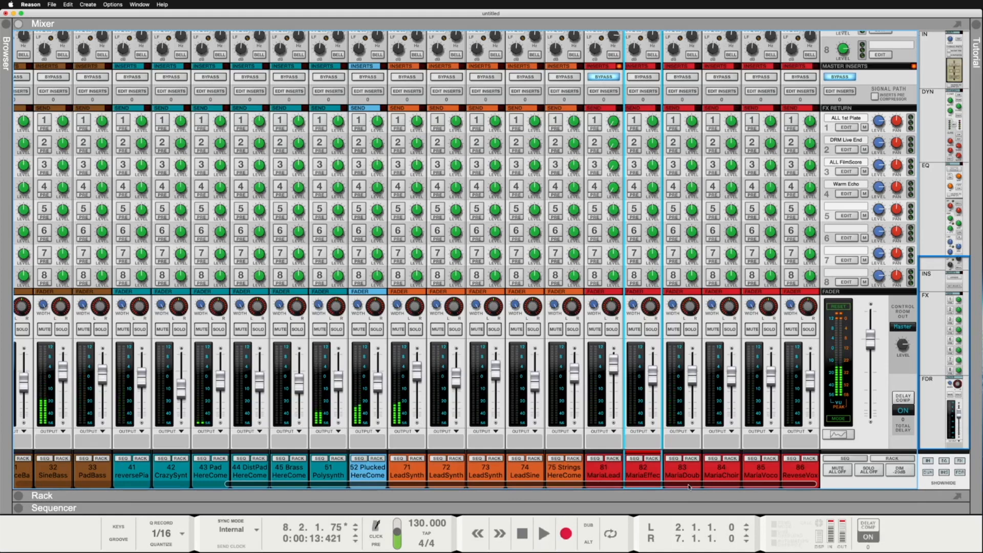
drag(689, 486, 705, 457)
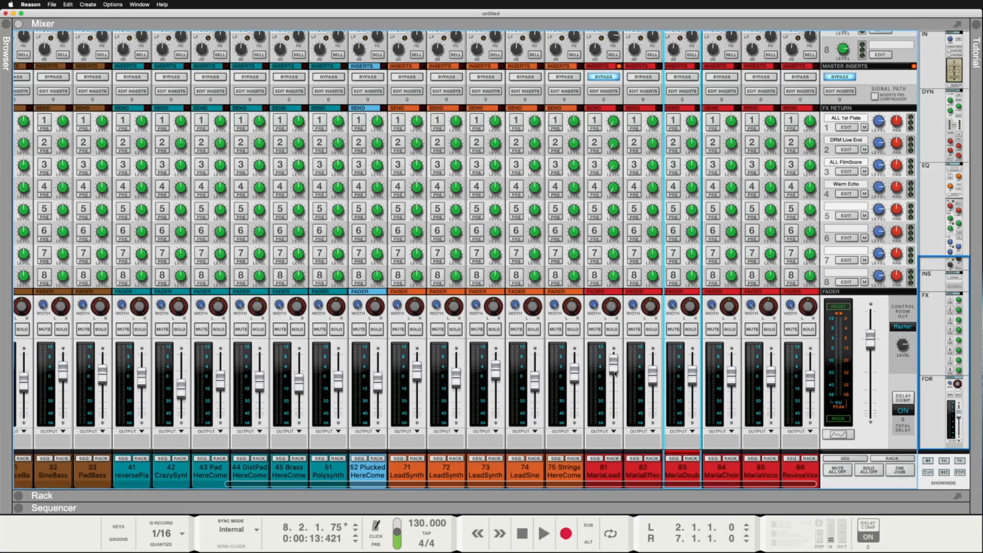
- Start playback and solo the lead vocal on channel 81
click(612, 330)
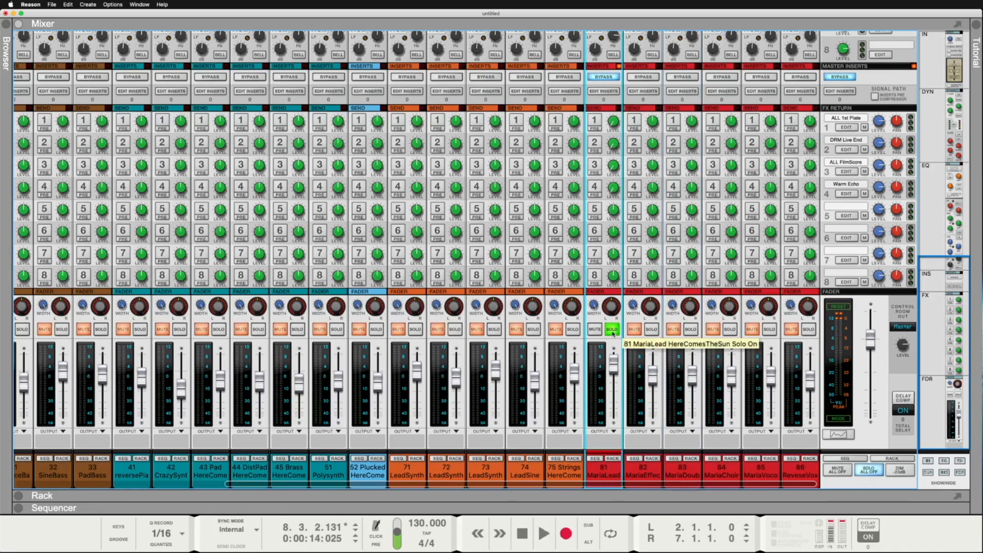
click(612, 330)
key(space)
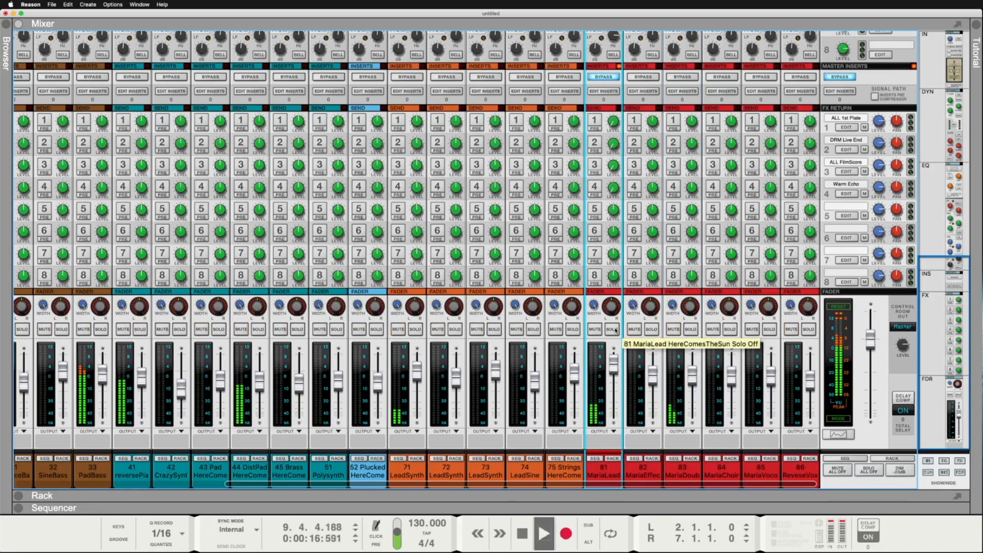
click(612, 330)
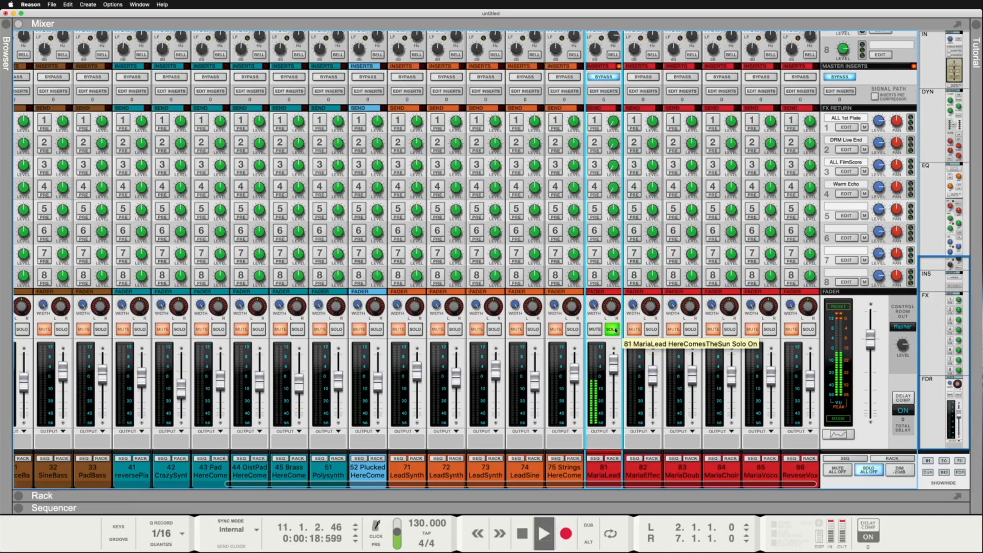
- Unsolo channel 81 to try muting and unmuting channels 81 and 83 during playback, and solo channel 81 again
click(613, 330)
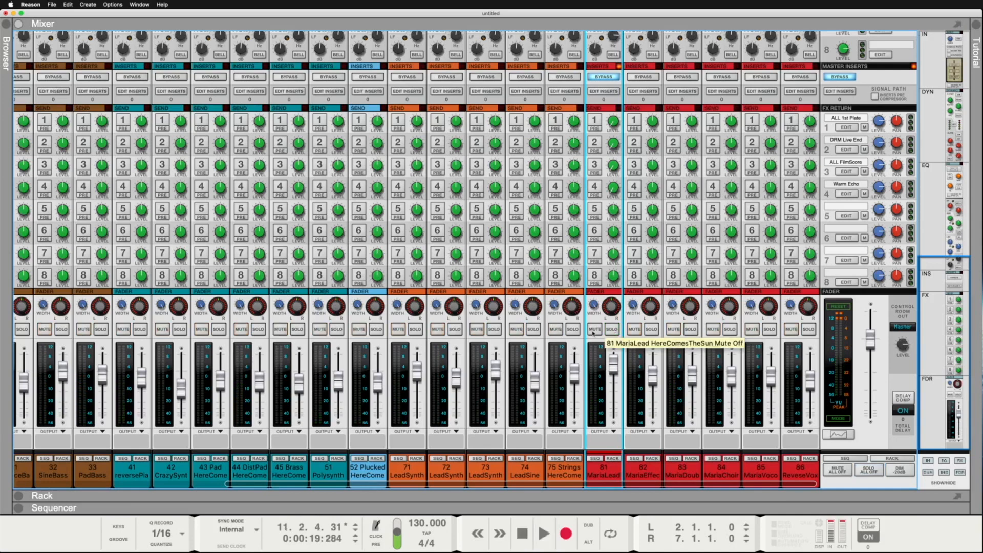
click(594, 329)
click(673, 330)
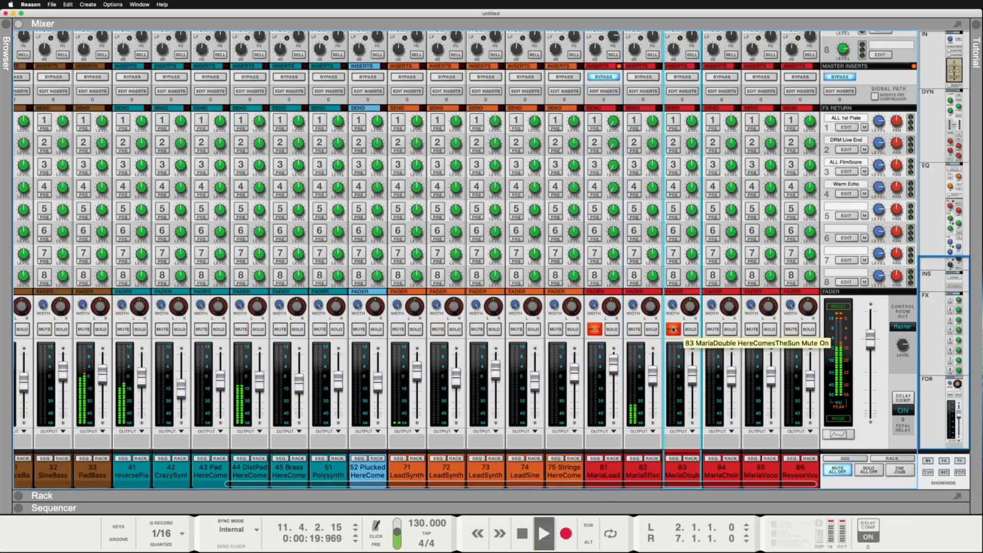
click(674, 330)
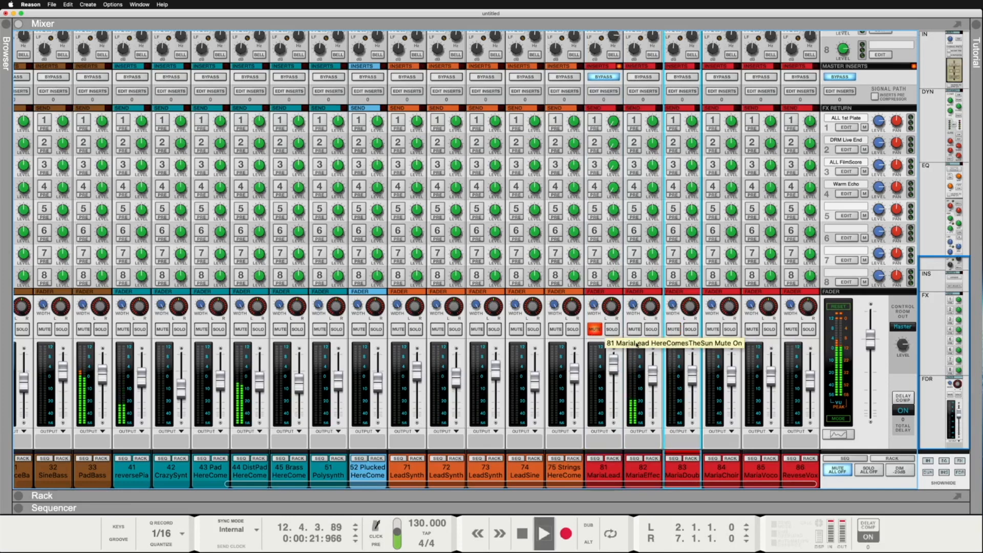
click(674, 333)
click(674, 333)
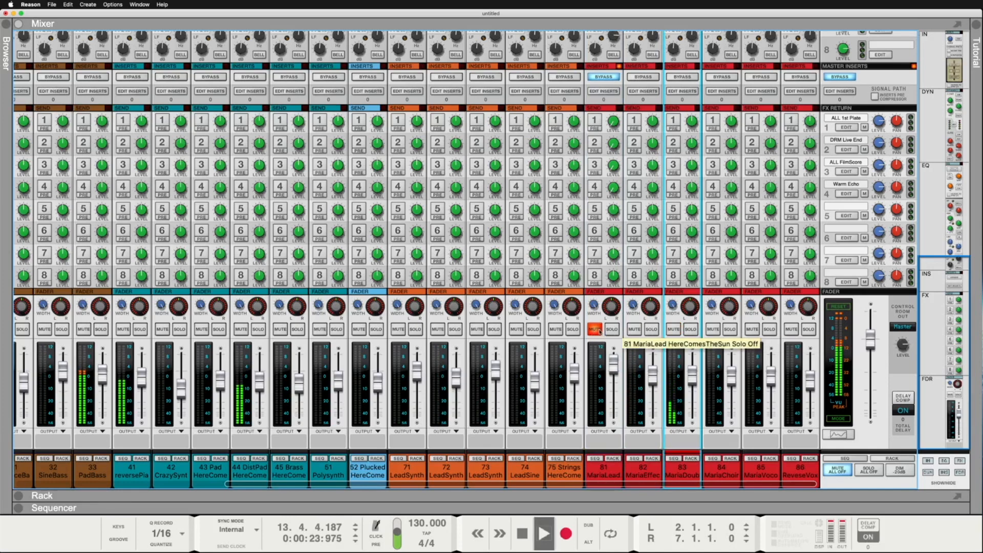
click(595, 329)
click(613, 330)
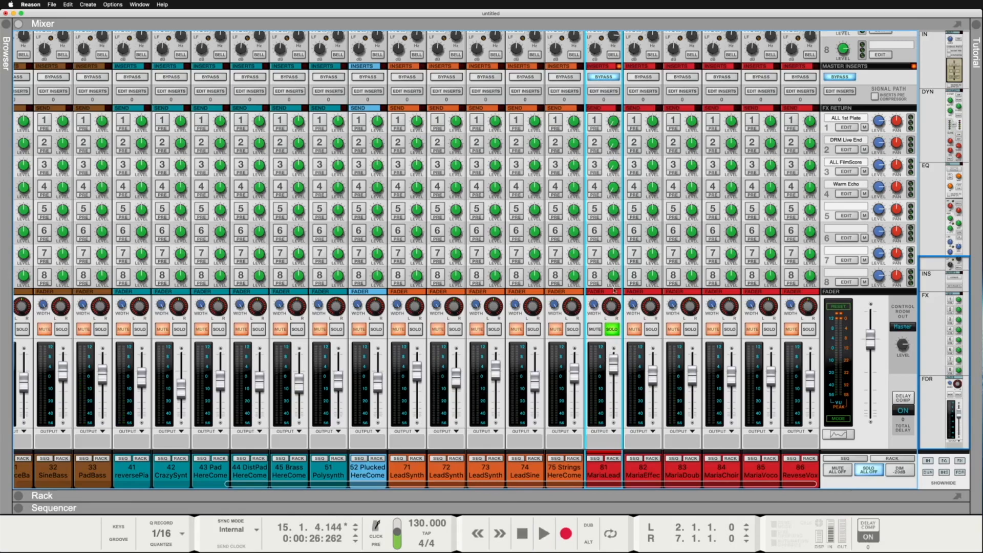
- Vary the input gain on channel 81 and reset it to 0 dB, and switch its phase invert on and off
scroll(597, 356, up, 15)
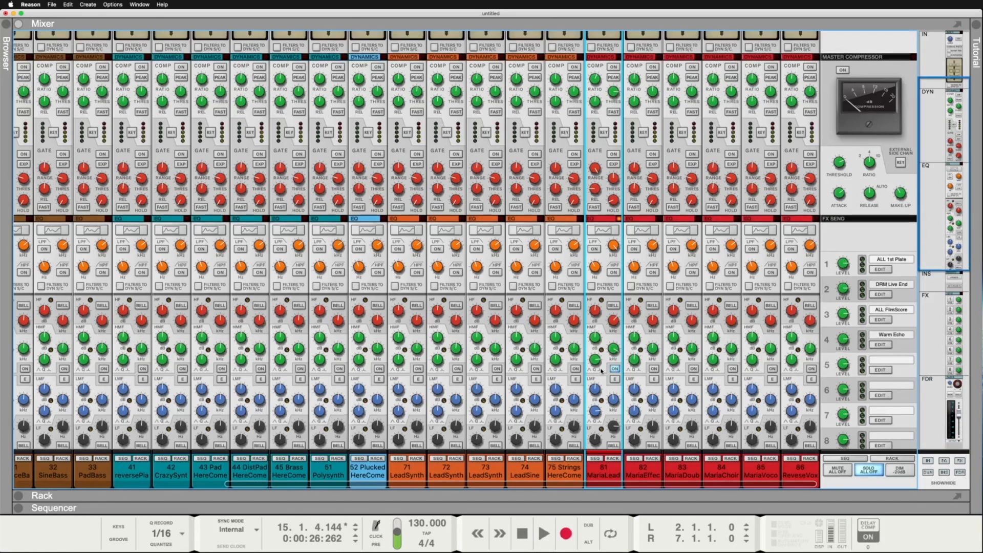
scroll(601, 371, up, 1)
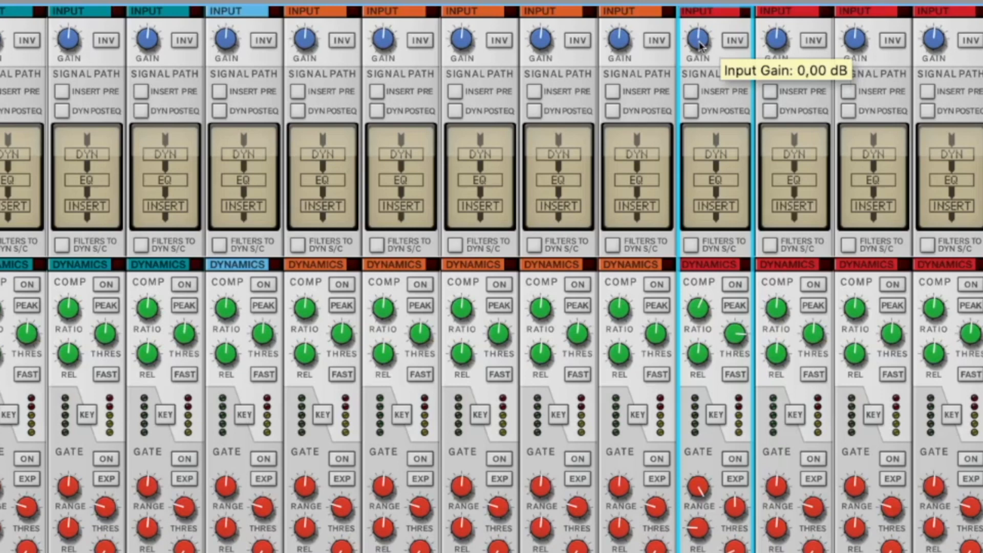
drag(702, 46, 695, 43)
mouse_move(705, 47)
mouse_down()
mouse_move(706, 28)
mouse_move(704, 69)
mouse_move(701, 57)
mouse_up()
super+click(700, 46)
click(733, 41)
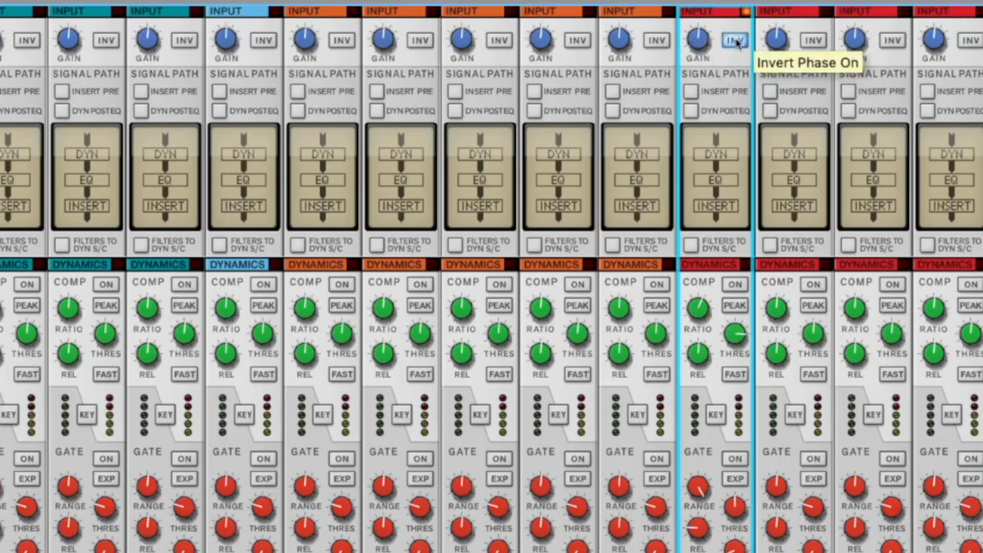
click(736, 42)
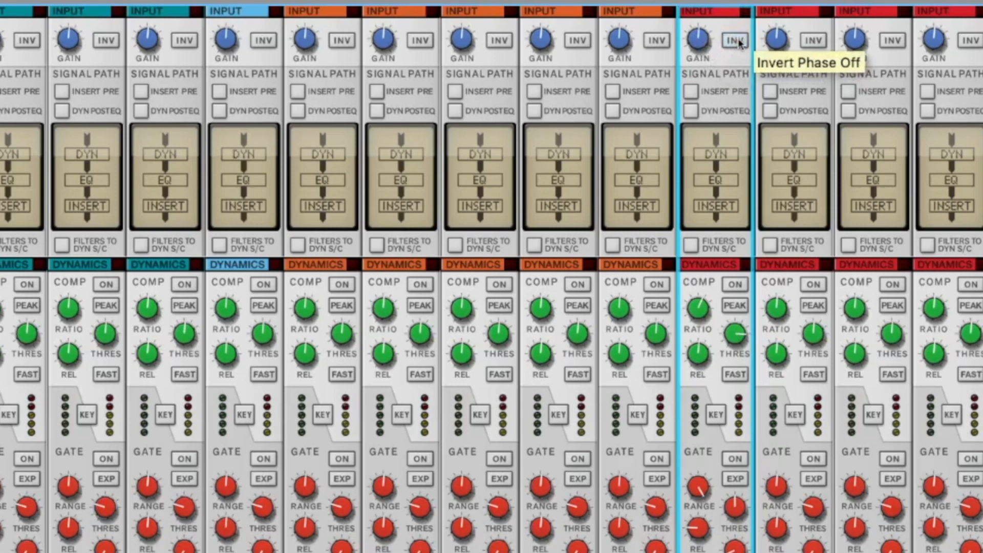
- Toggle Insert Pre in channel 81's signal path on and off to compare the insert's order, leaving it off
scroll(725, 97, down, 1)
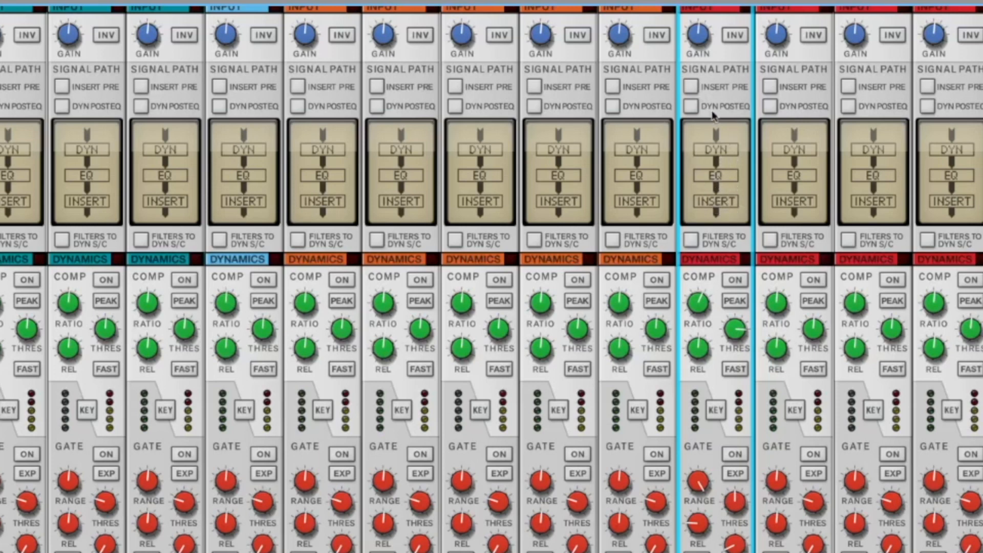
click(691, 87)
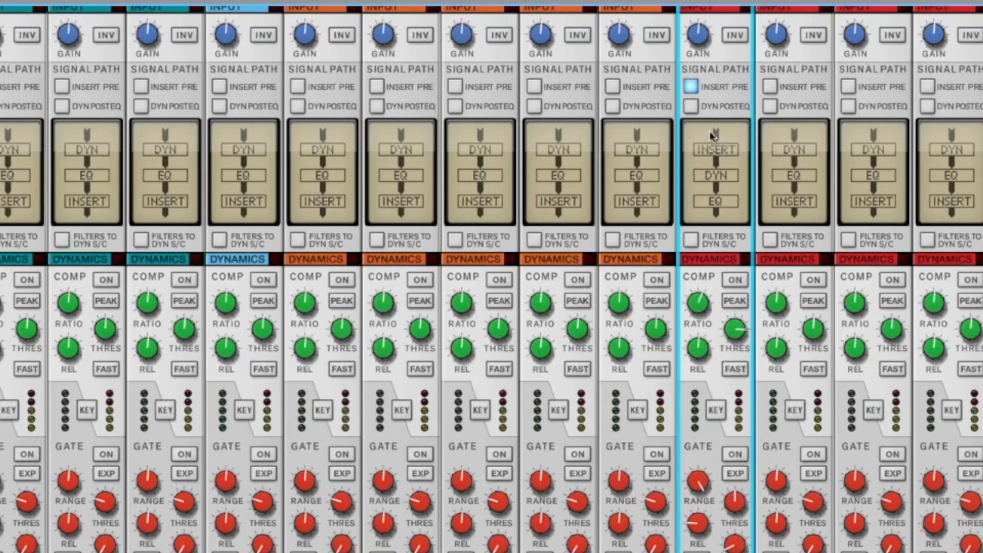
click(692, 87)
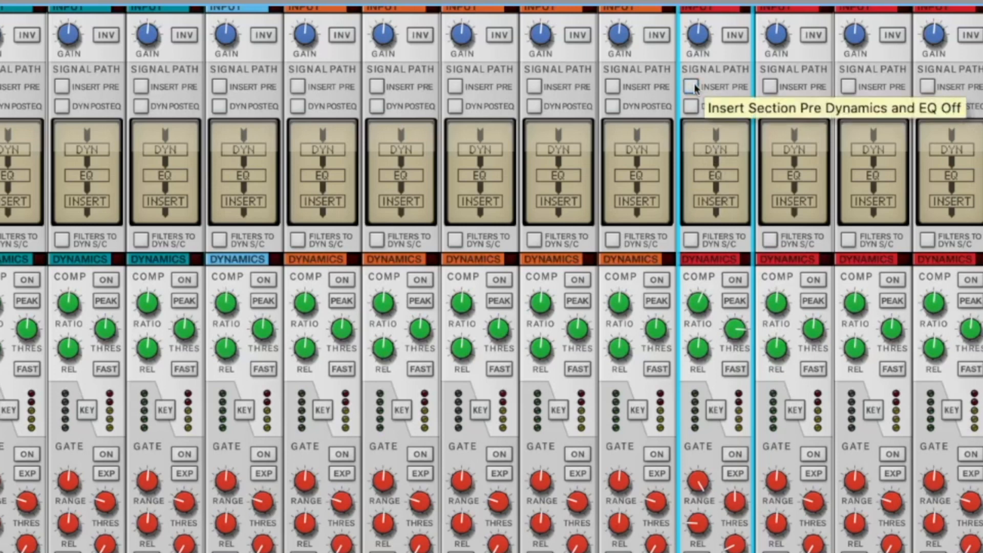
click(691, 87)
click(692, 88)
click(691, 87)
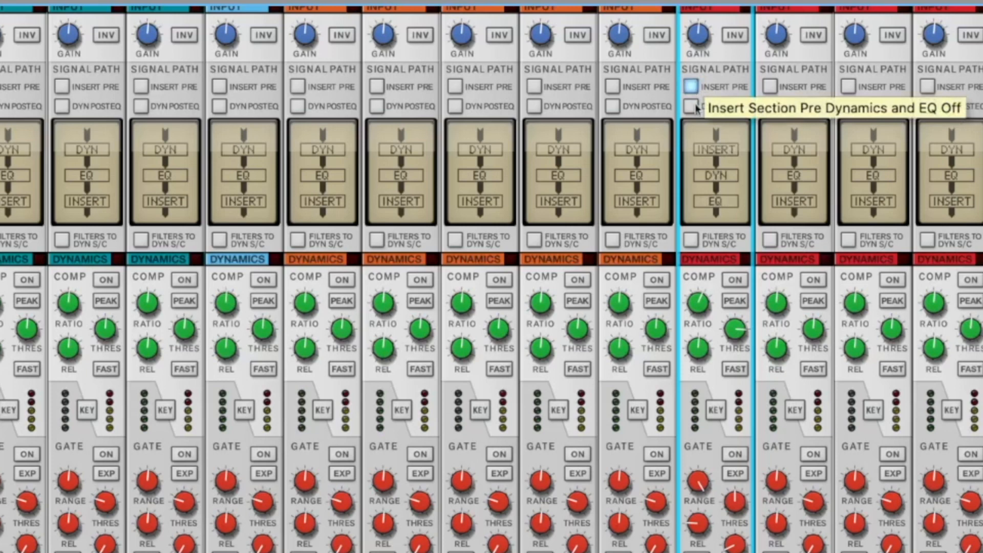
click(692, 87)
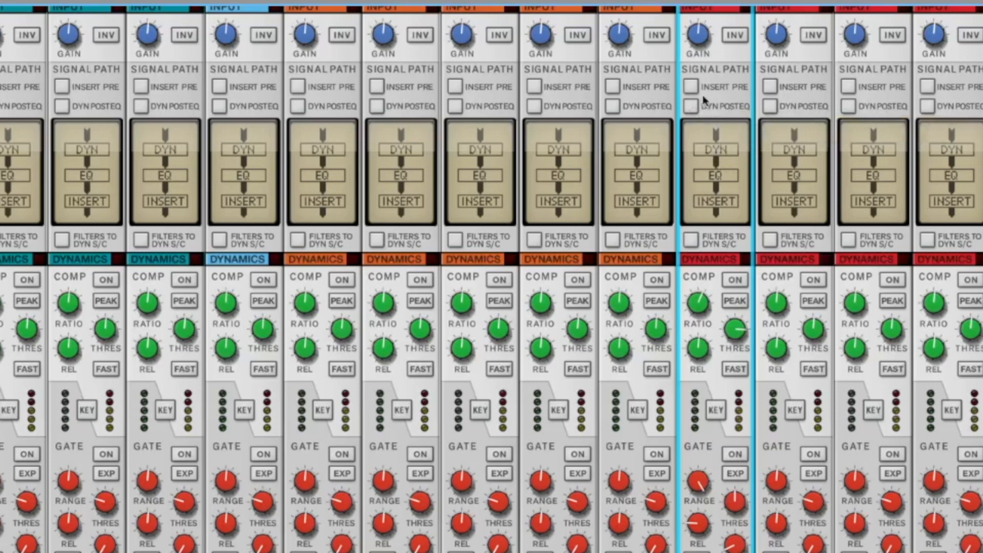
- Switch Dyn Post EQ on channel 81 on and off to compare the order of dynamics and EQ
click(692, 107)
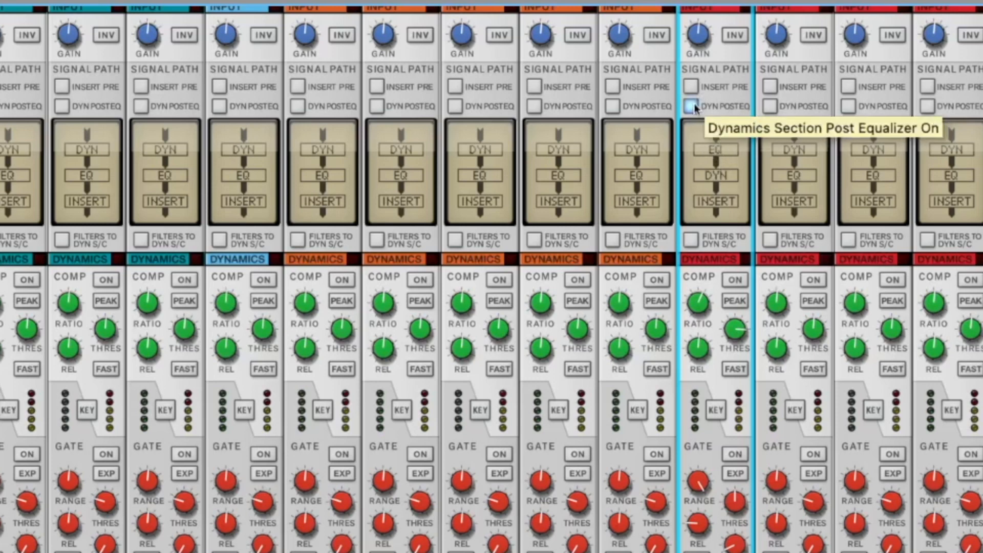
click(692, 107)
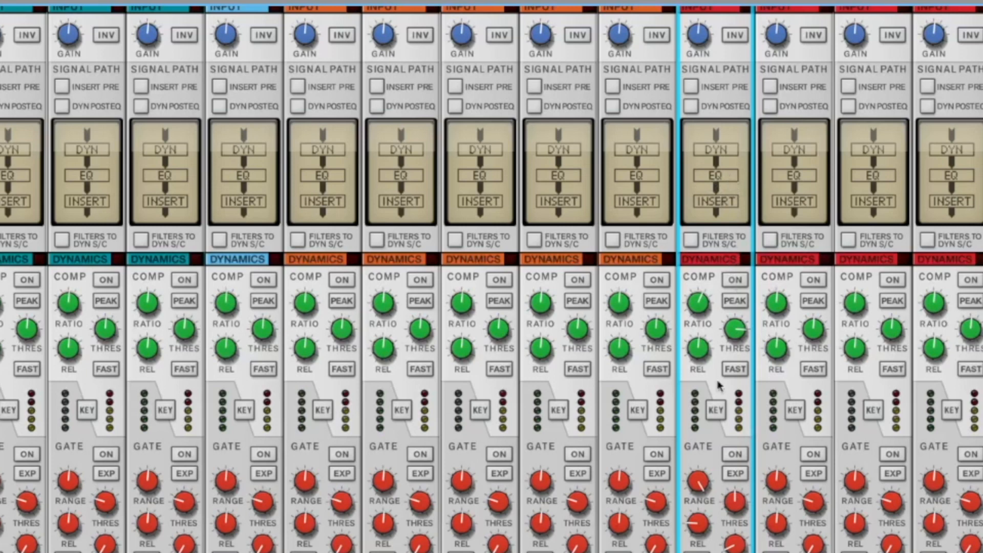
click(691, 106)
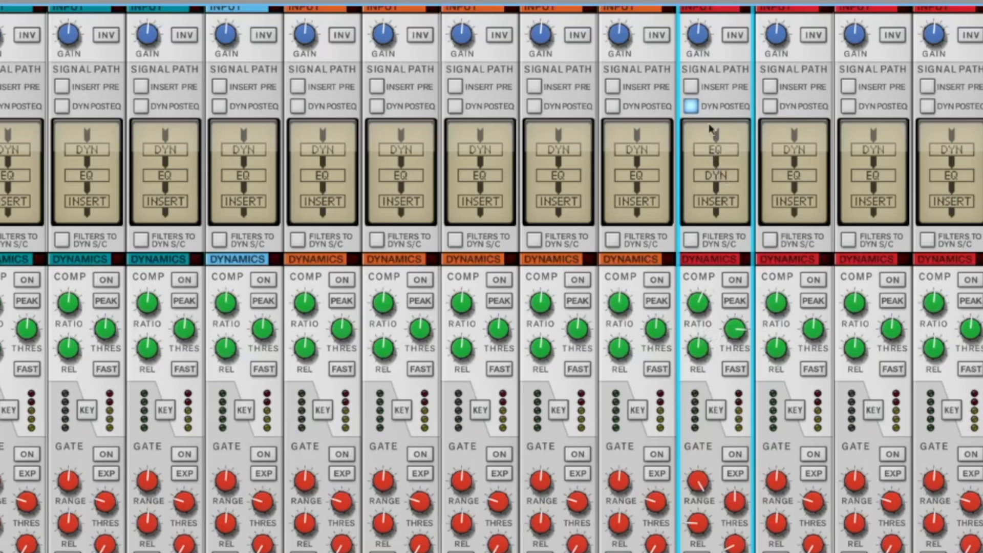
click(692, 107)
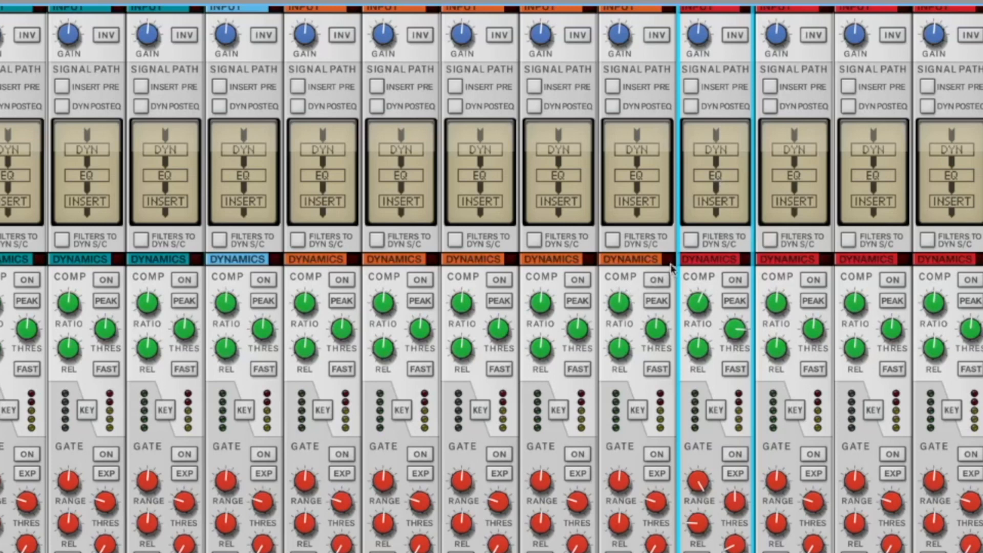
- Toggle Filters to Dyn S/C on channel 81 on and off repeatedly to compare the sidechain routing, leaving it off
click(694, 244)
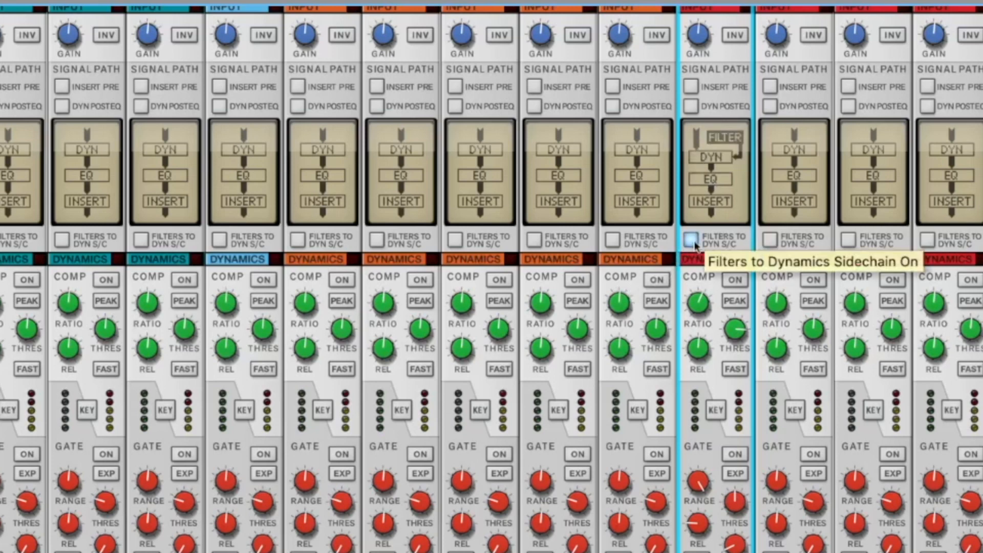
click(695, 244)
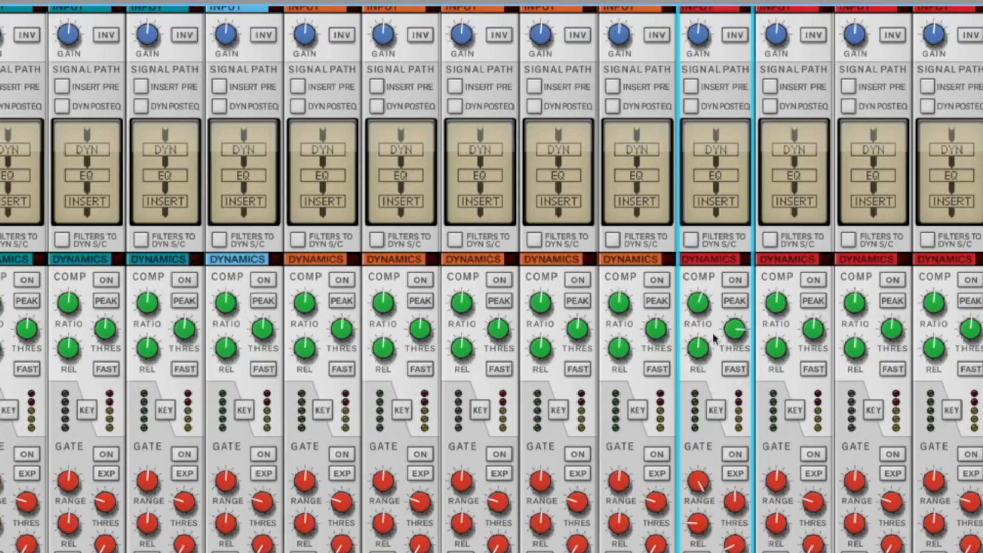
click(693, 241)
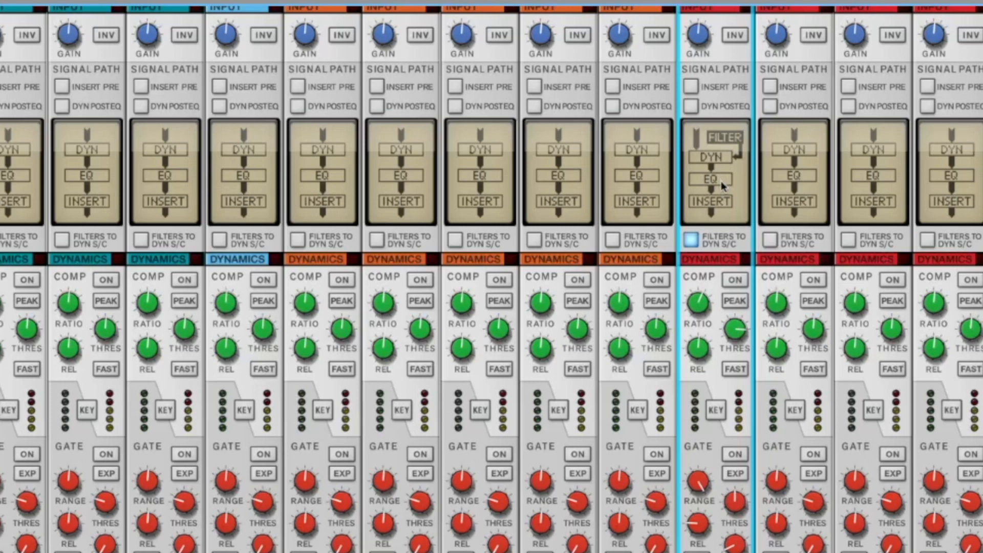
click(698, 242)
click(696, 240)
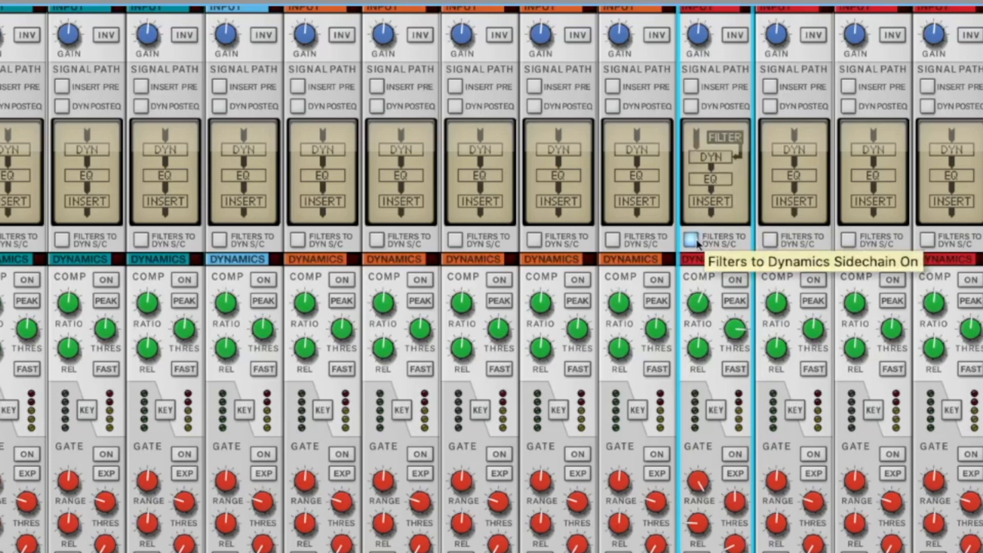
click(697, 240)
click(697, 240)
click(696, 241)
click(697, 241)
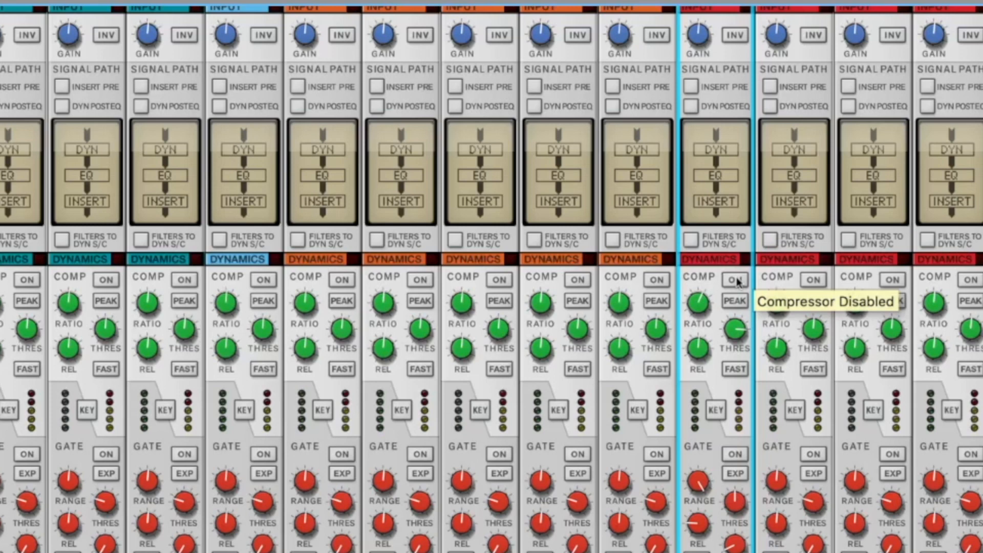
- Enable the compressor on channel 81 and vary its ratio, trying 2.13:1 and 5.74:1 and ending at about 4.06:1
click(736, 280)
drag(700, 304, 709, 327)
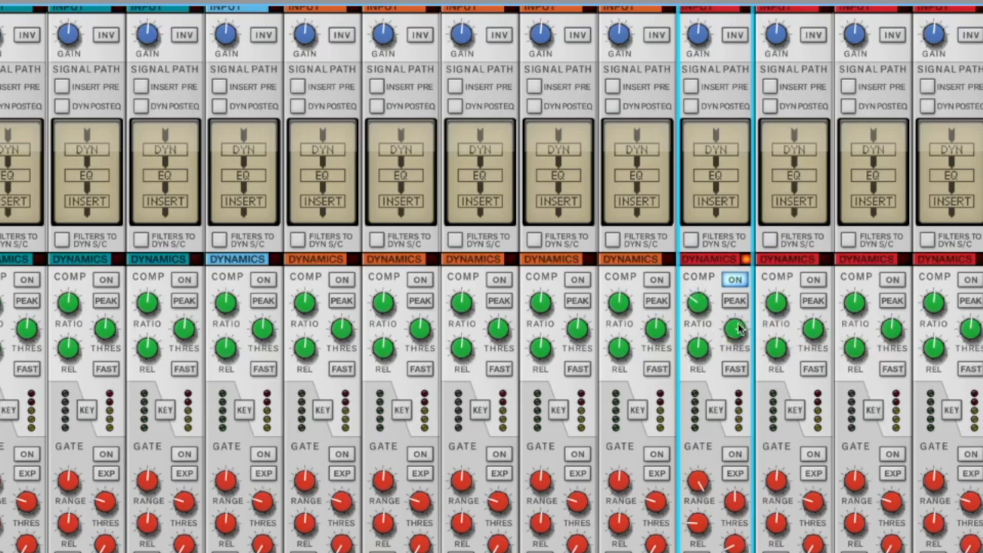
mouse_move(697, 299)
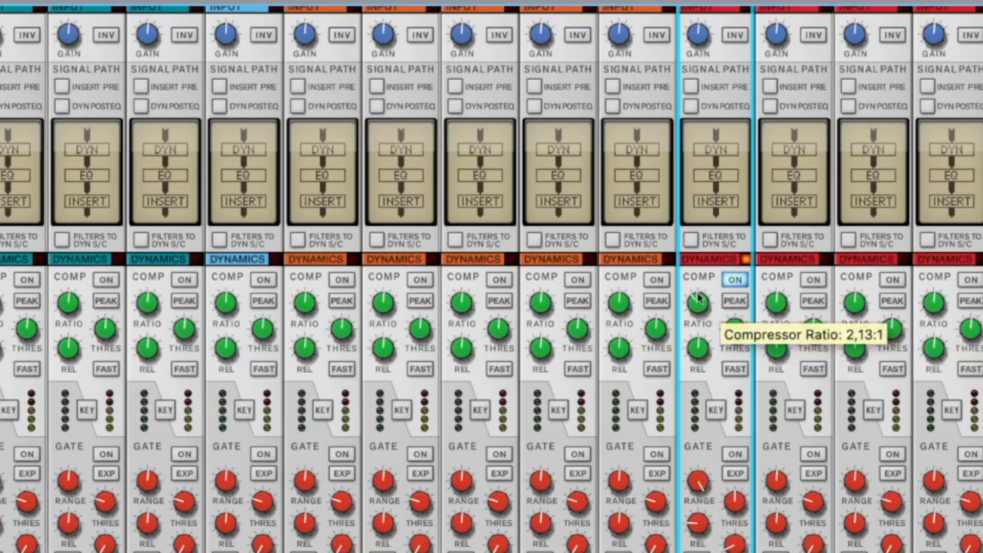
drag(698, 300, 701, 282)
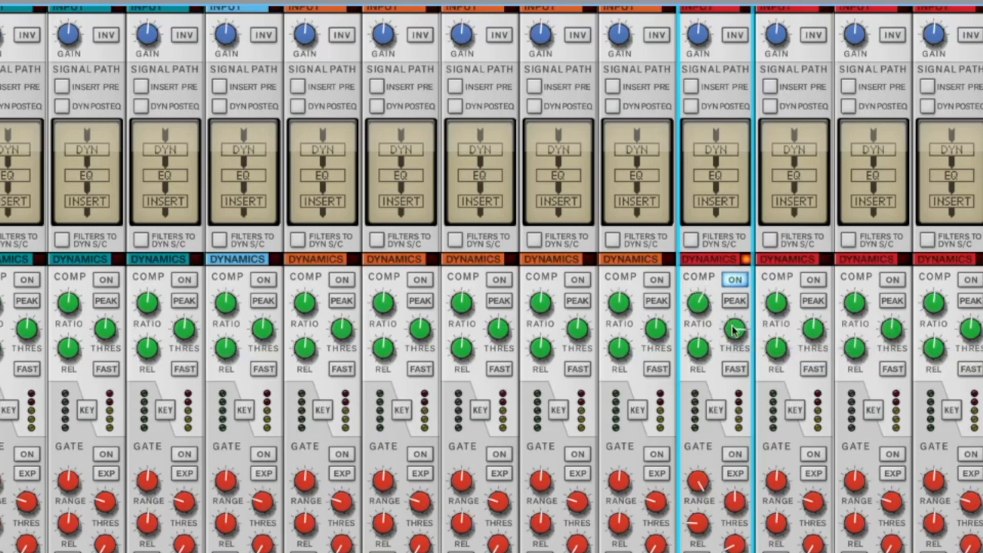
mouse_move(698, 305)
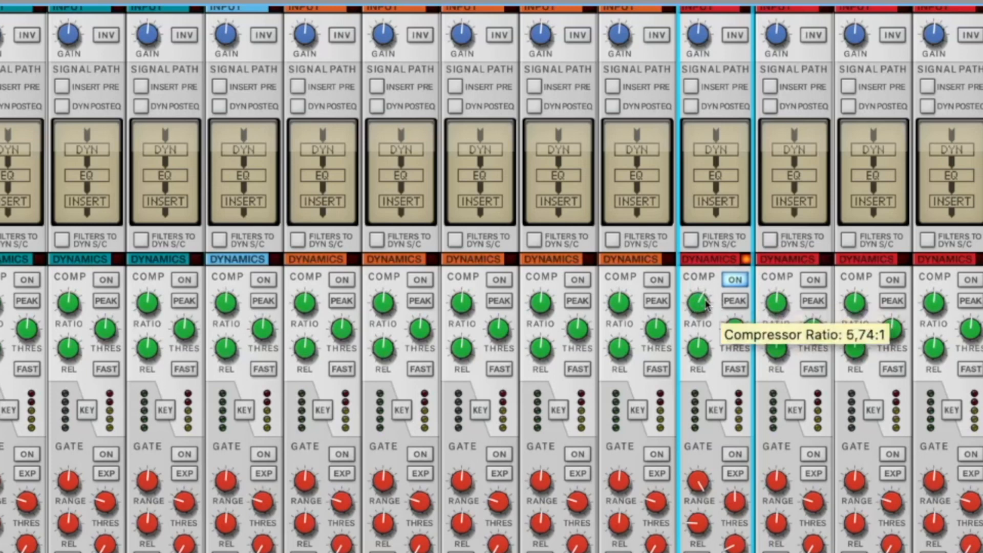
drag(706, 303, 705, 307)
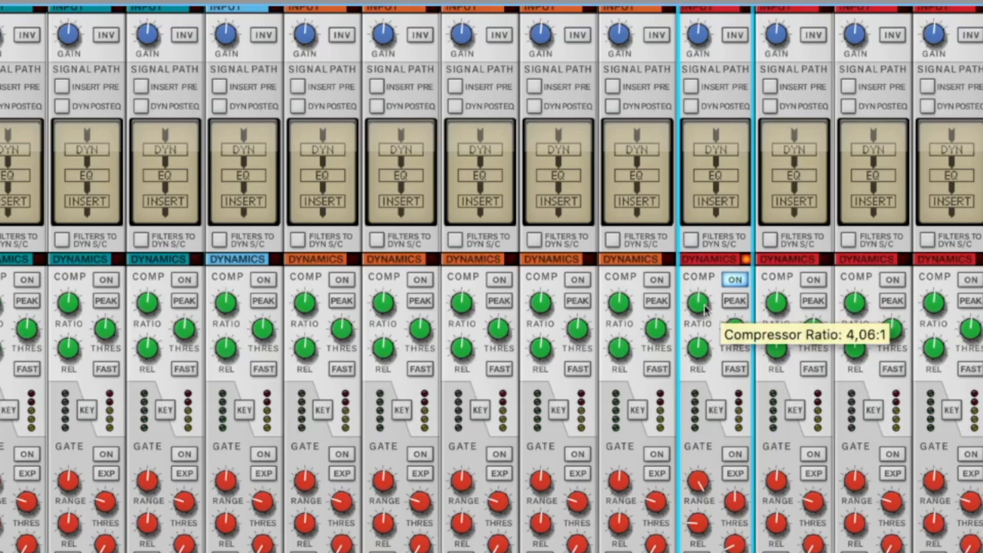
- Adjust channel 81's compressor threshold down to -52 dB and raise the compressor ratio to infinite:1
drag(736, 337, 742, 318)
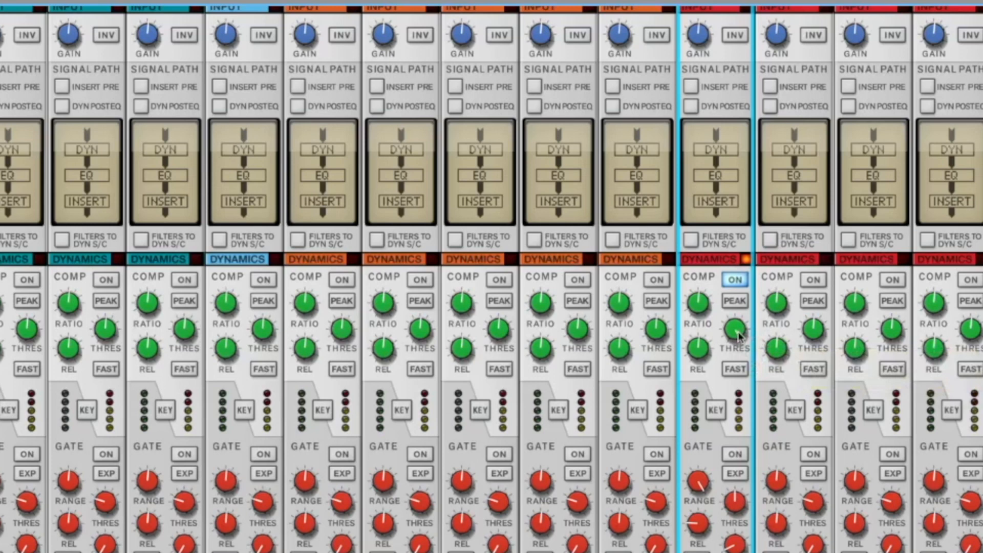
mouse_move(739, 332)
mouse_down()
mouse_move(751, 410)
mouse_move(740, 333)
mouse_up()
drag(733, 336, 750, 442)
drag(704, 309, 705, 238)
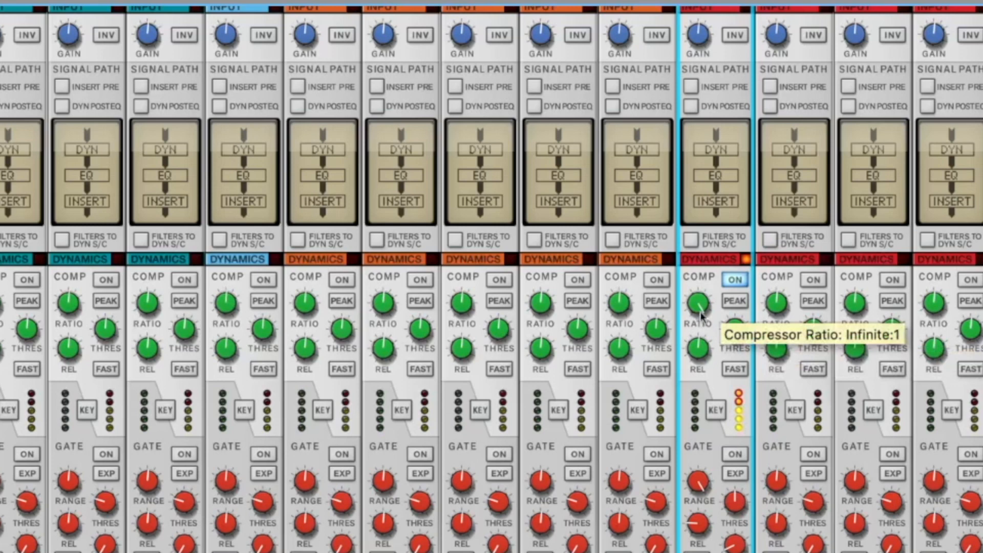
- Reduce the compressor ratio on channel 81, trying about 8.33:1
scroll(702, 318, down, 1)
drag(700, 313, 701, 321)
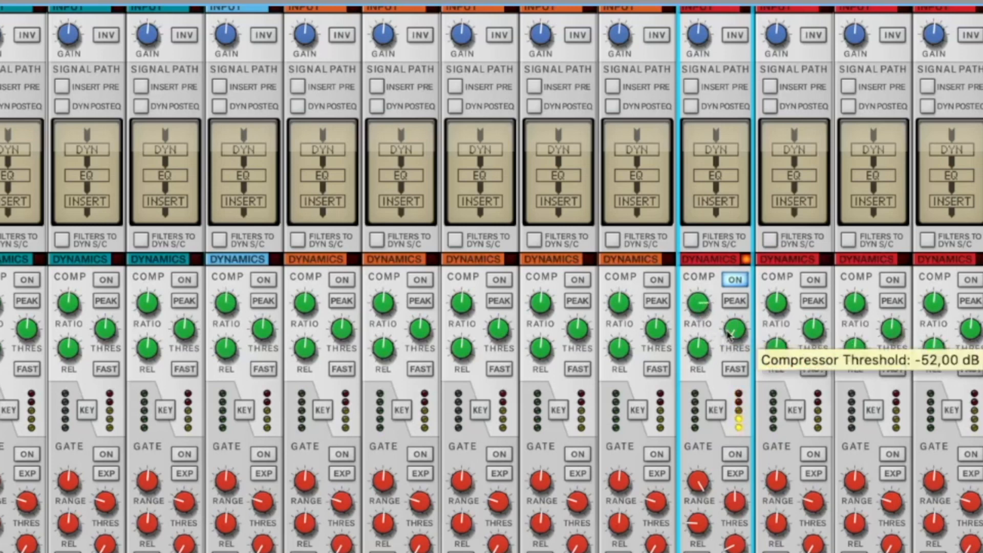
scroll(707, 307, down, 3)
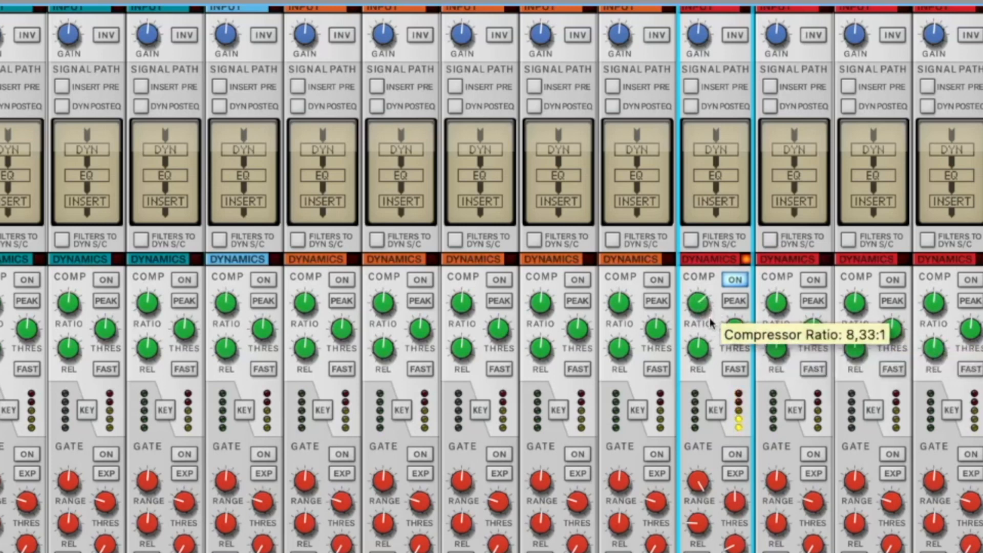
scroll(742, 340, up, 1)
scroll(697, 310, down, 2)
scroll(733, 326, up, 4)
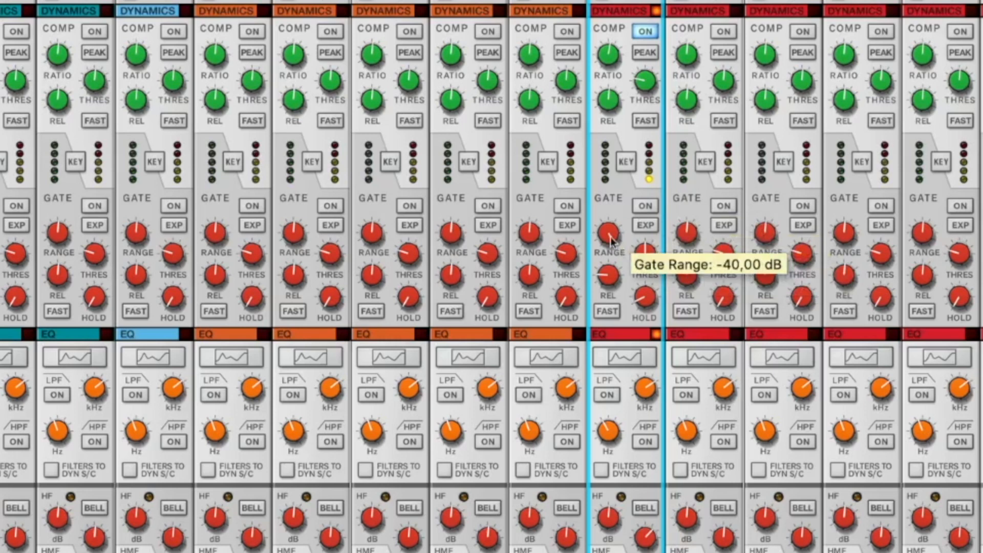
- Bring the gate range on channel 81 to 0 dB and turn it back up
drag(612, 238, 621, 262)
drag(622, 350, 625, 362)
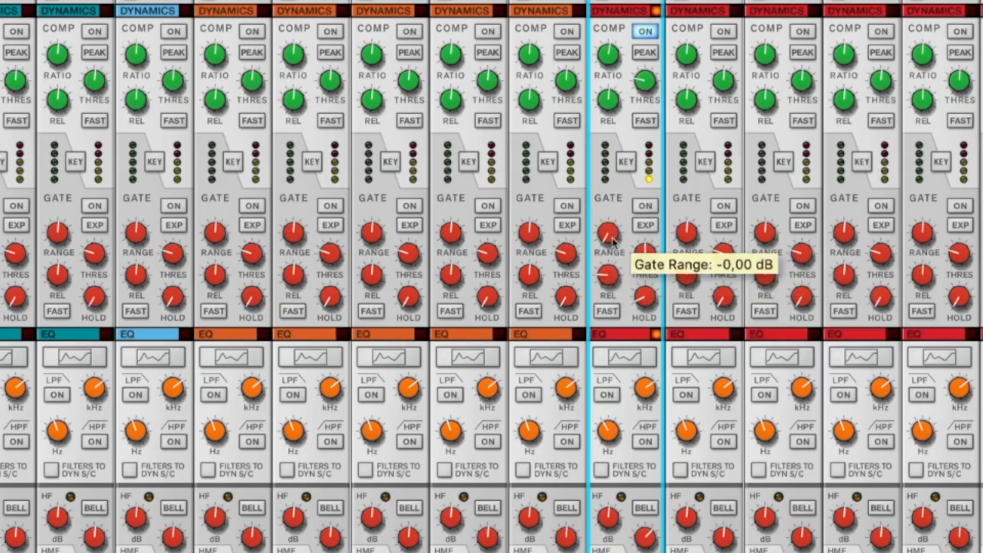
mouse_move(616, 252)
mouse_down()
mouse_move(616, 231)
mouse_move(611, 251)
mouse_up()
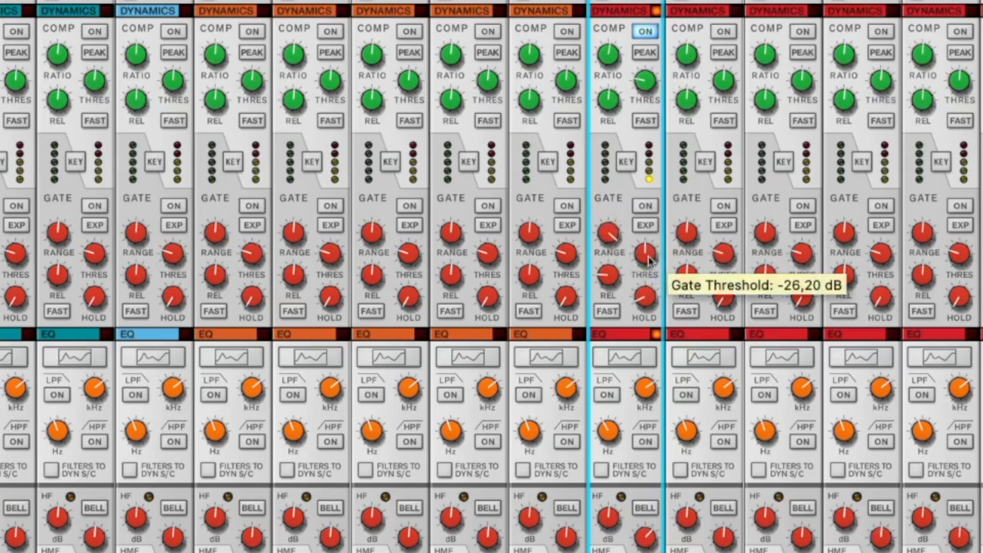
- Enable the gate on channel 81 and vary its threshold, trying about -1.64 dB and -16.38 dB before lowering it further
click(649, 208)
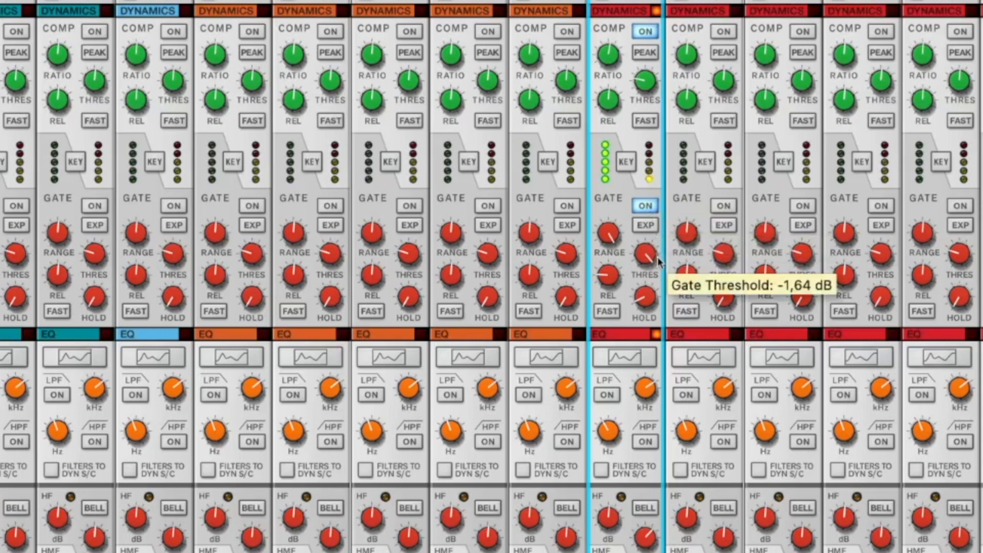
drag(652, 255, 648, 278)
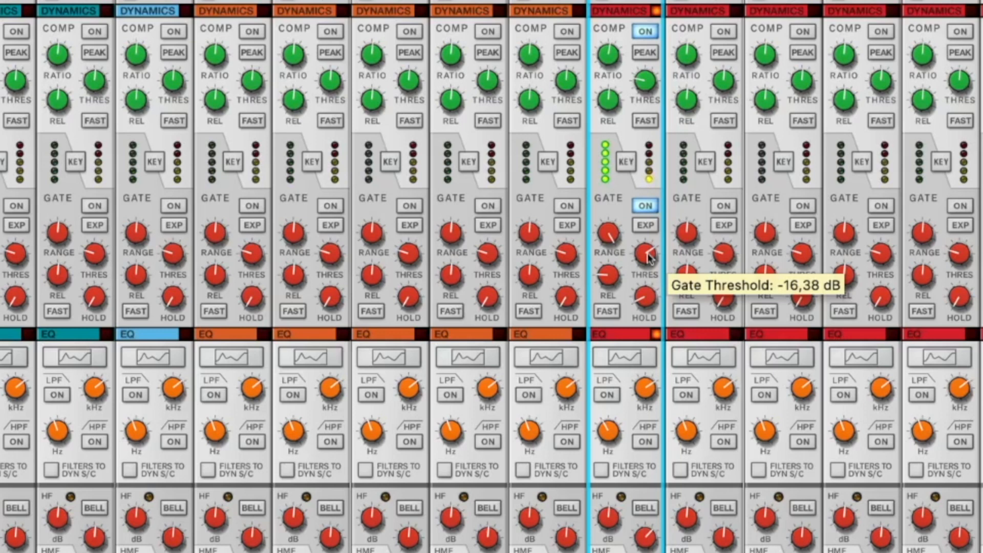
drag(649, 257, 649, 253)
drag(649, 257, 656, 285)
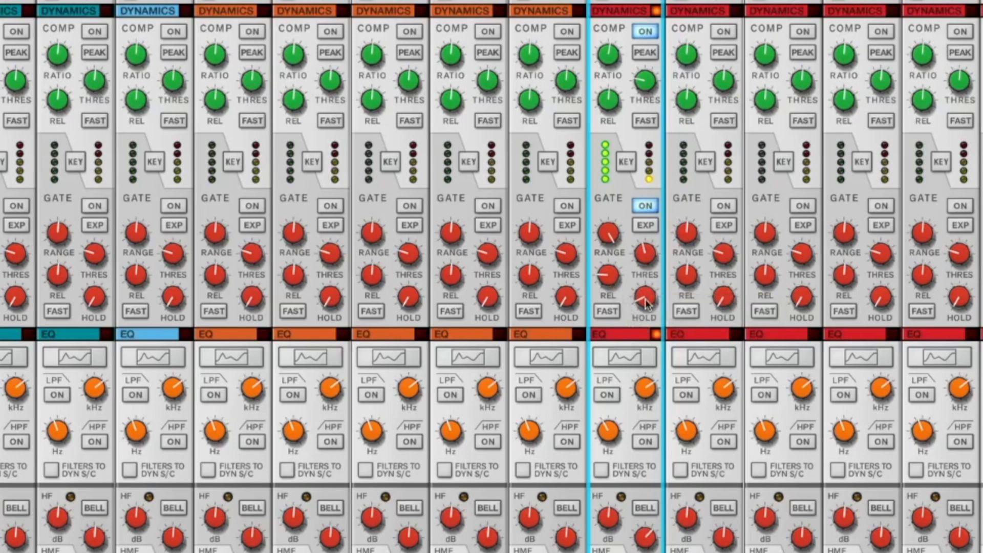
- Increase the gate's hold and release on channel 81
drag(648, 306, 606, 276)
drag(649, 301, 651, 299)
drag(605, 282, 606, 284)
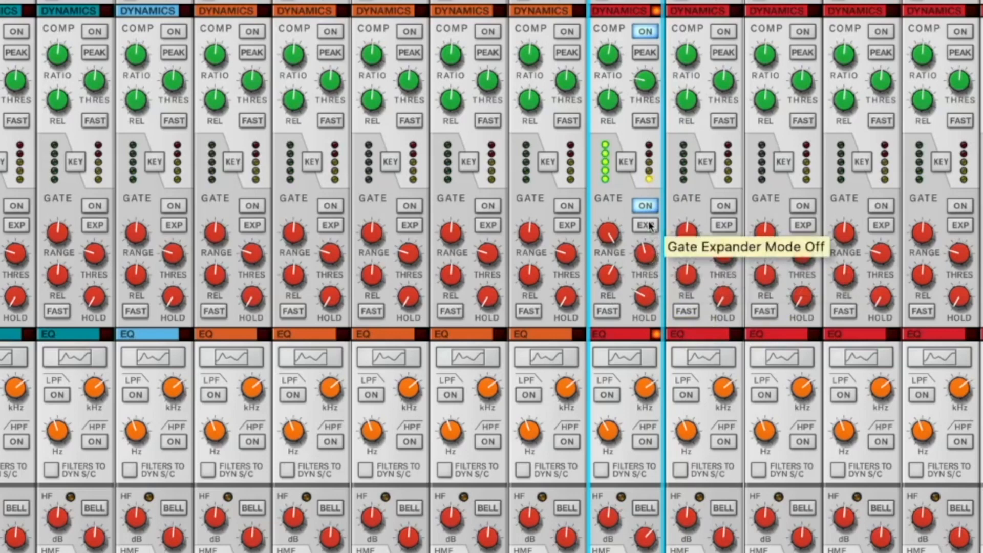
- Toggle the high-frequency bell mode on channel 81's EQ on and off, and show the channel in the Spectrum EQ window
scroll(654, 229, down, 4)
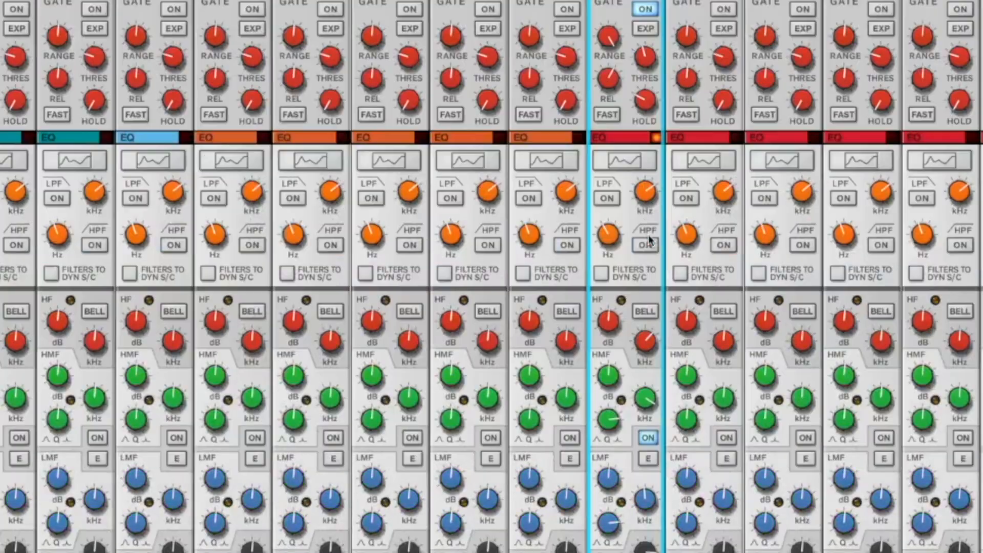
scroll(648, 242, down, 4)
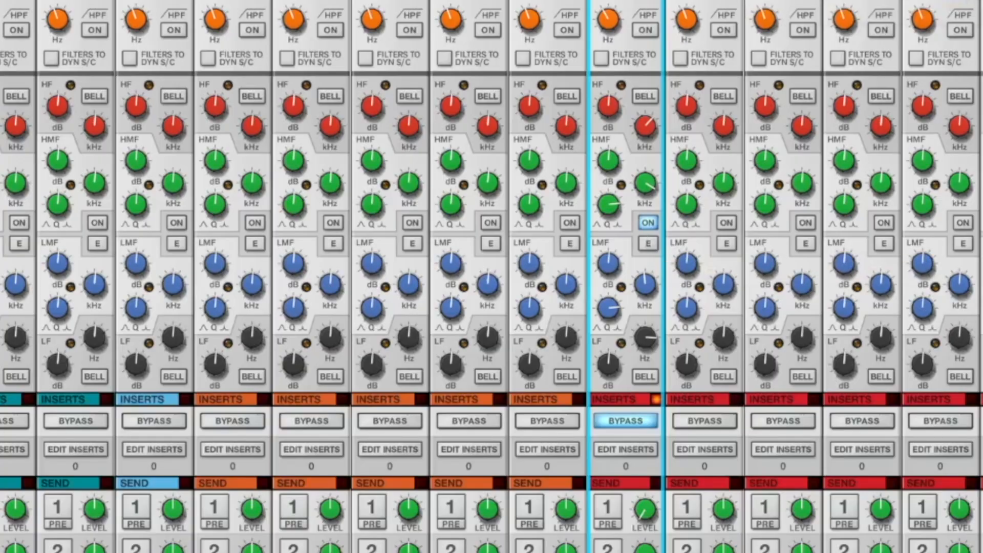
scroll(629, 15, down, 1)
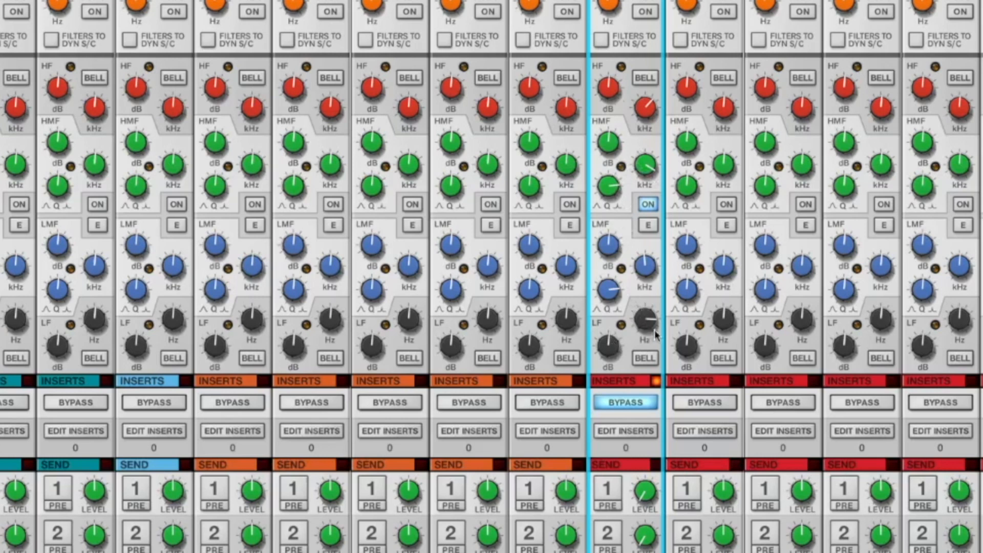
click(646, 360)
click(645, 78)
click(645, 78)
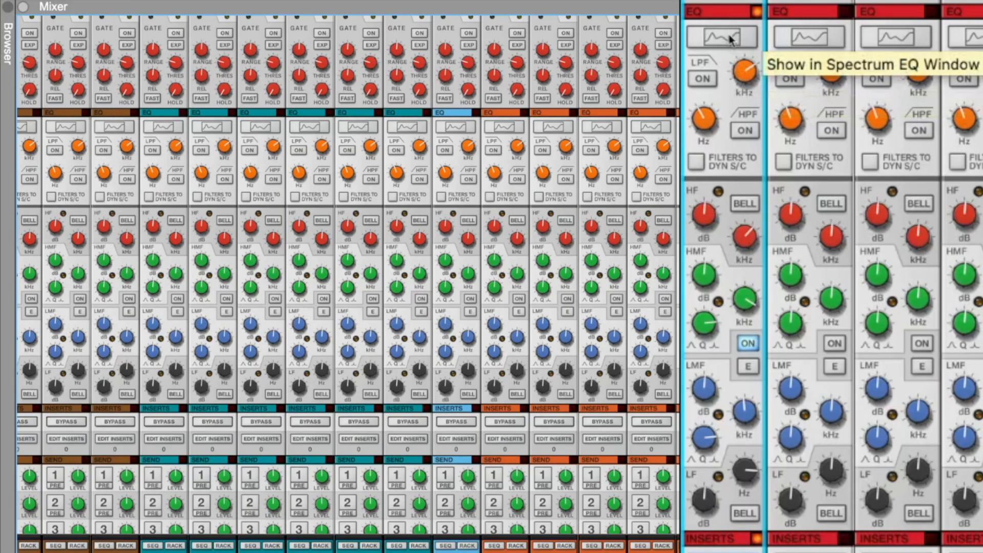
click(731, 38)
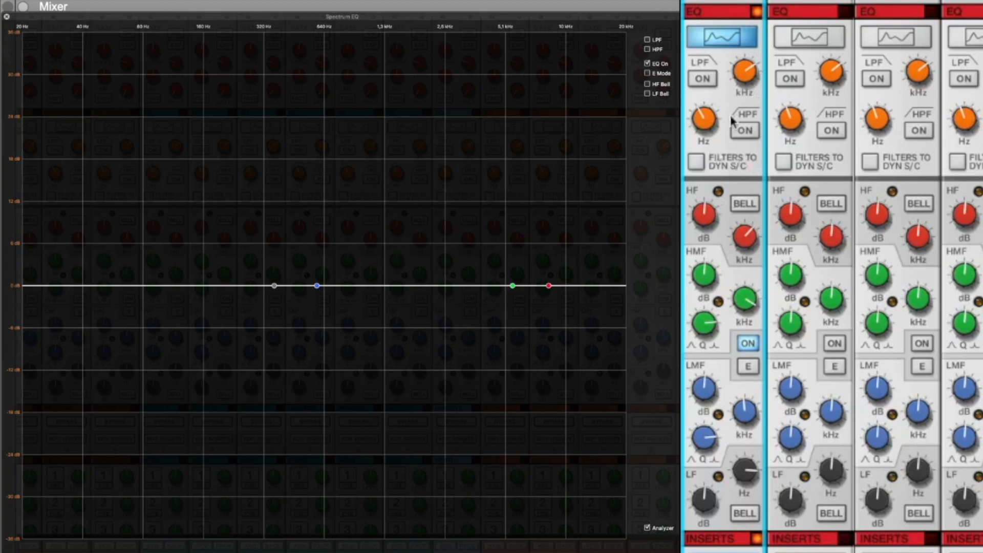
- Enable the low pass filter, try it at 7.43 kHz, raise it to 20 kHz and disable it
drag(743, 77, 744, 68)
click(702, 80)
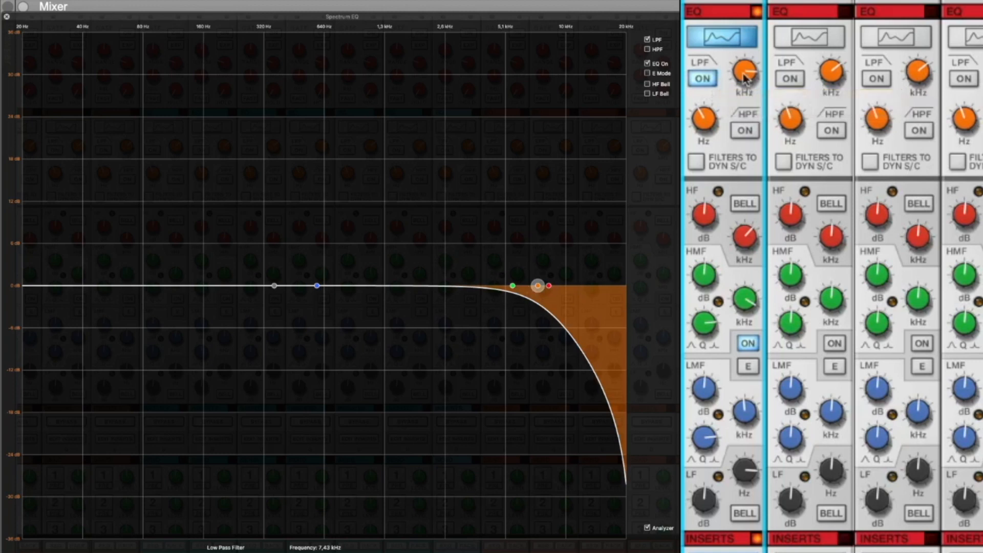
mouse_move(746, 78)
mouse_down()
mouse_move(758, 168)
mouse_move(748, 60)
mouse_up()
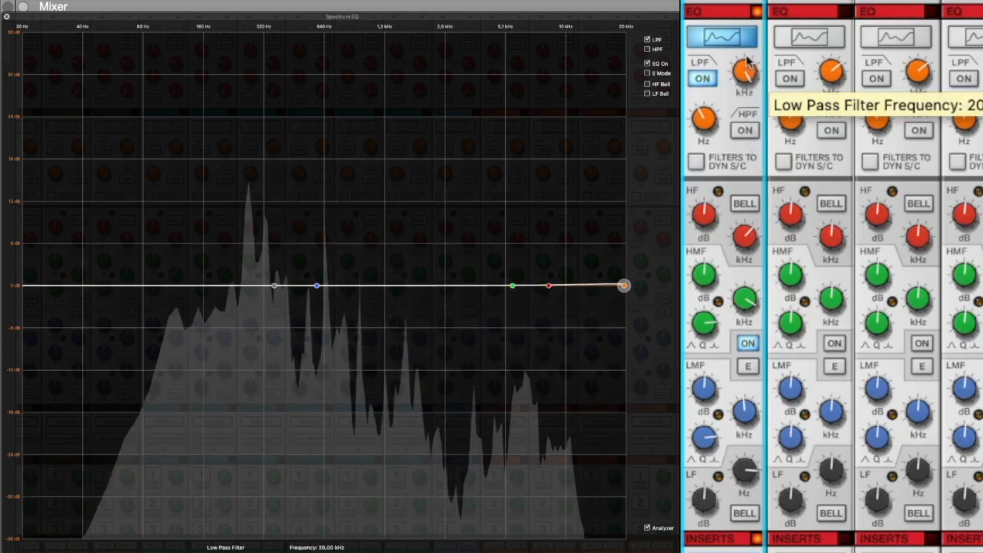
click(707, 81)
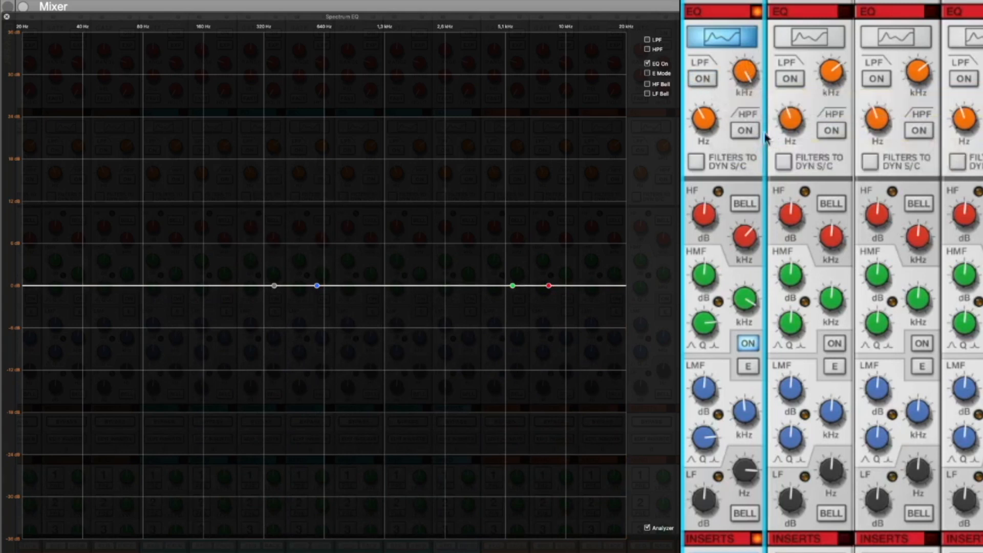
- Enable the high pass filter, lower its frequency to about 46.2 Hz and play the song briefly to watch the spectrum
click(746, 131)
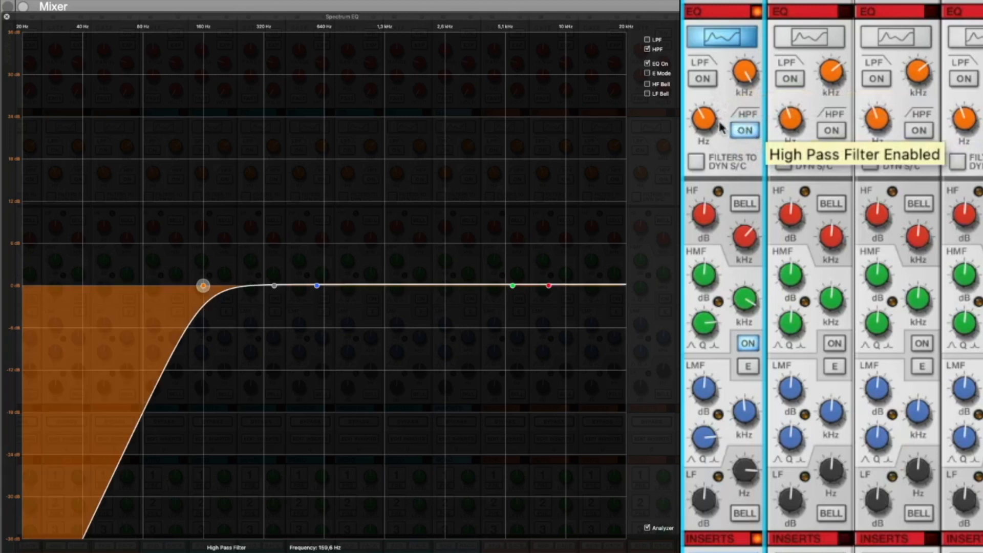
mouse_move(715, 128)
mouse_down()
mouse_move(715, 148)
mouse_move(713, 115)
mouse_move(710, 147)
mouse_move(702, 120)
mouse_move(706, 50)
mouse_move(718, 143)
mouse_move(715, 124)
mouse_up()
key(space)
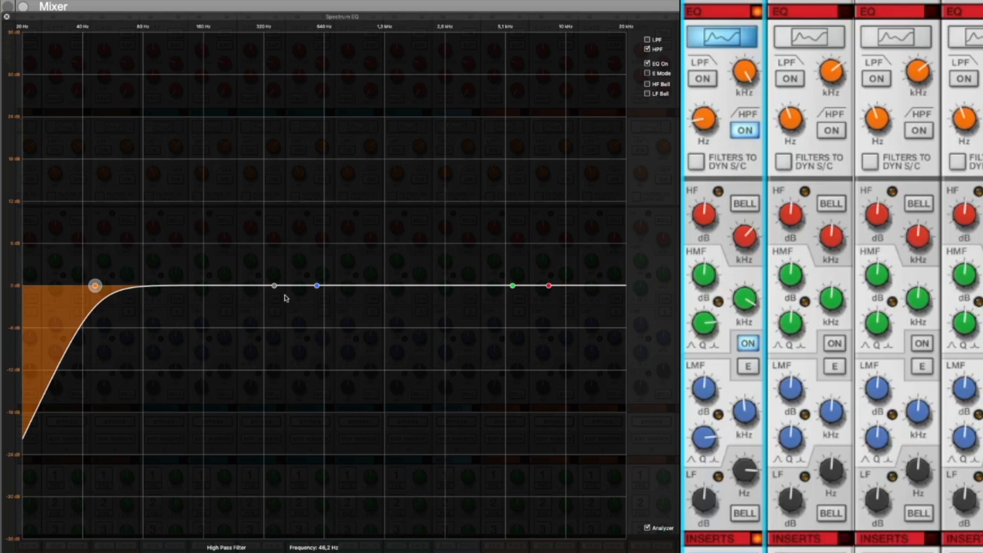
key(space)
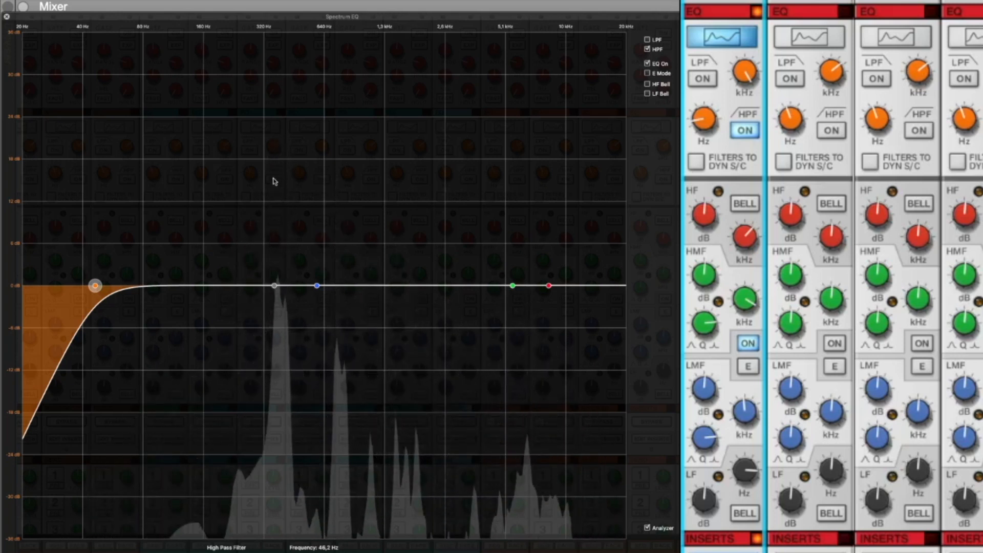
key(space)
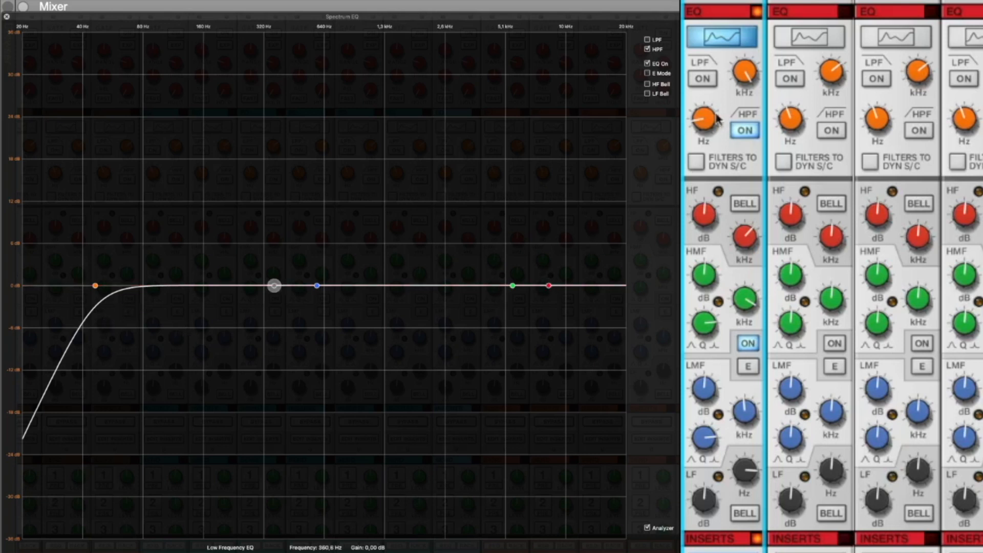
- Sweep the high pass filter frequency during playback, trying 261.2 Hz, 28.1 Hz and 158.8 Hz and ending at about 187.1 Hz
drag(718, 119, 716, 88)
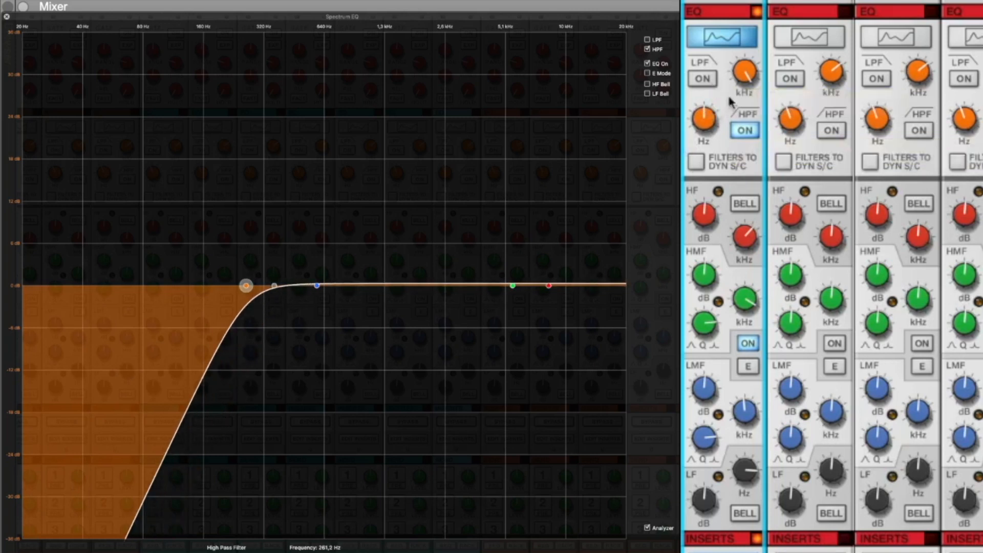
drag(713, 117, 716, 149)
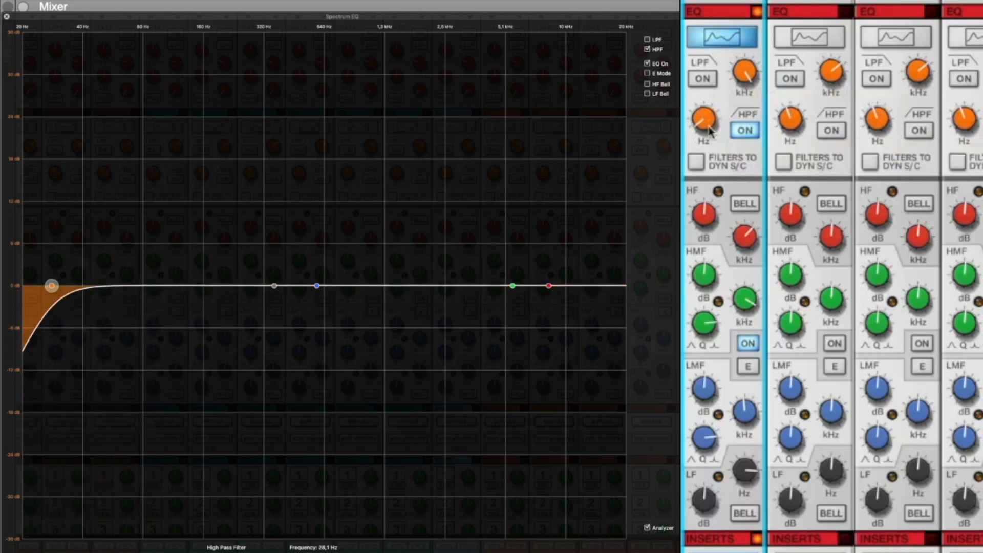
drag(706, 121, 730, 92)
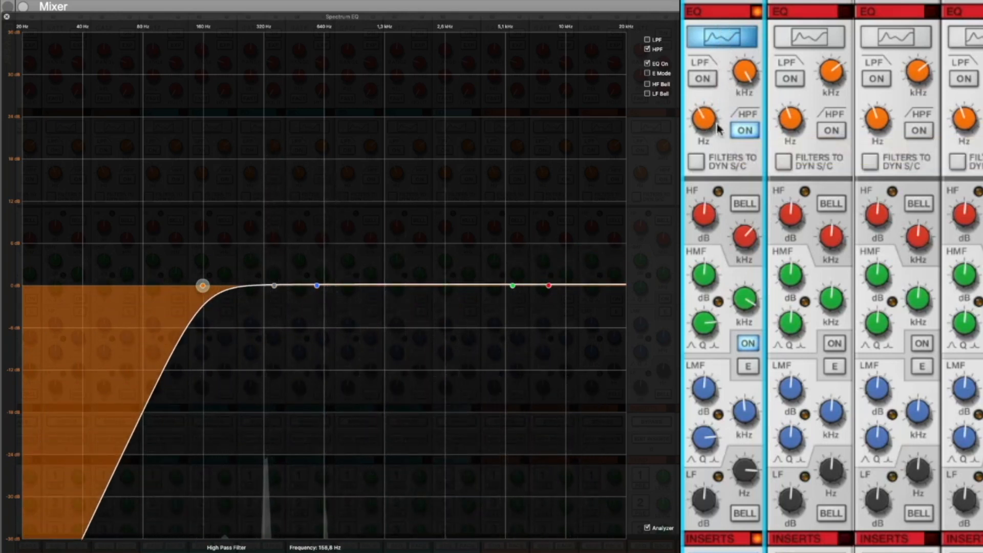
mouse_move(709, 126)
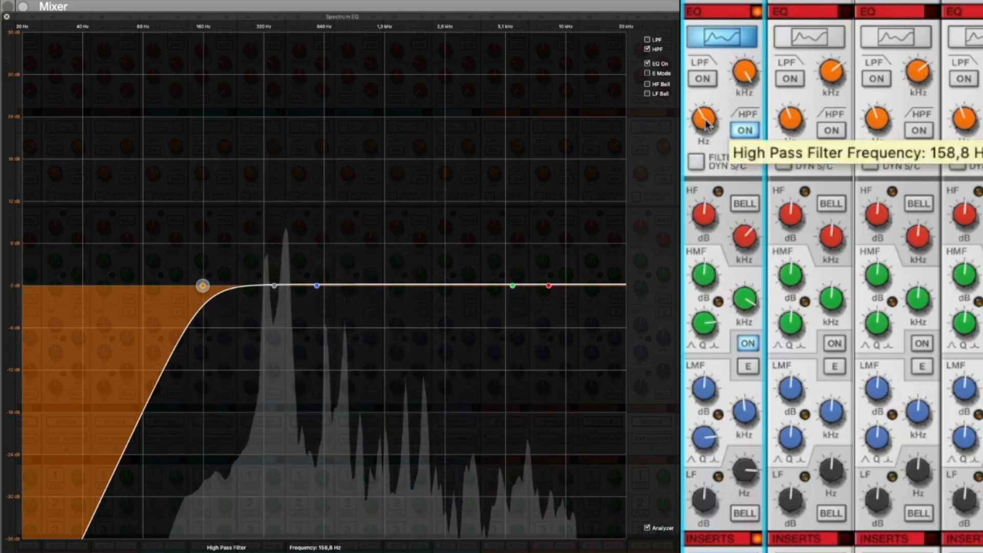
drag(707, 122, 708, 121)
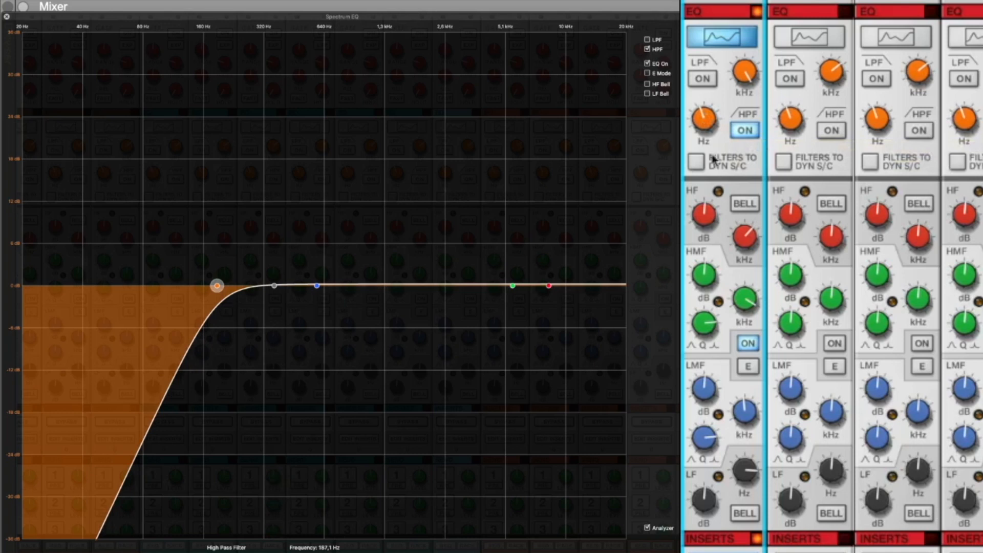
mouse_move(710, 129)
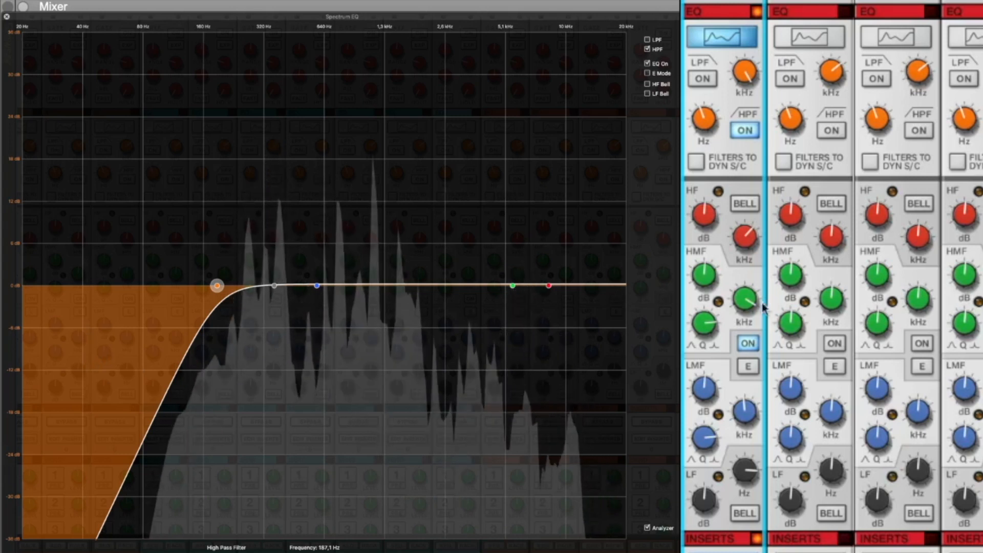
key(space)
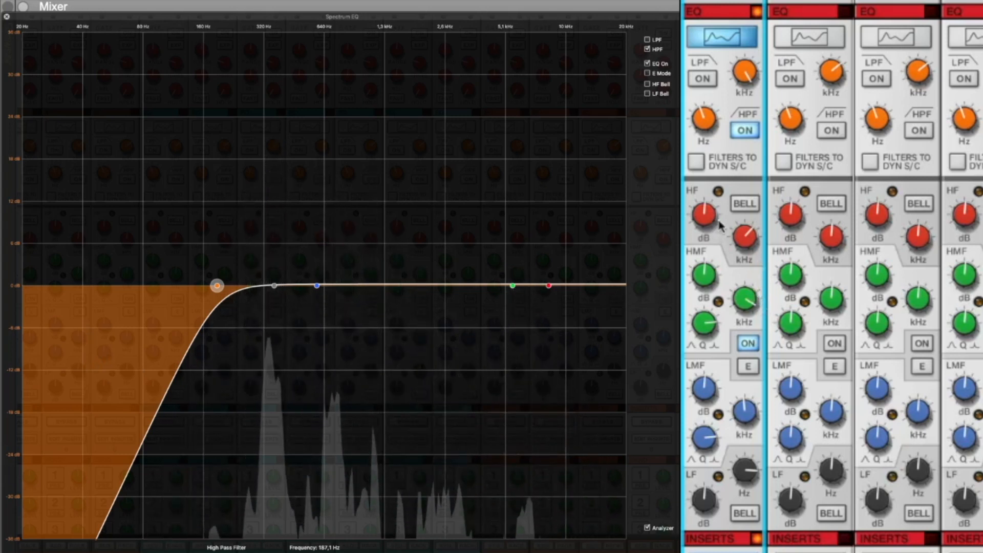
- Switch the channel's equalizer off and back on twice
click(748, 344)
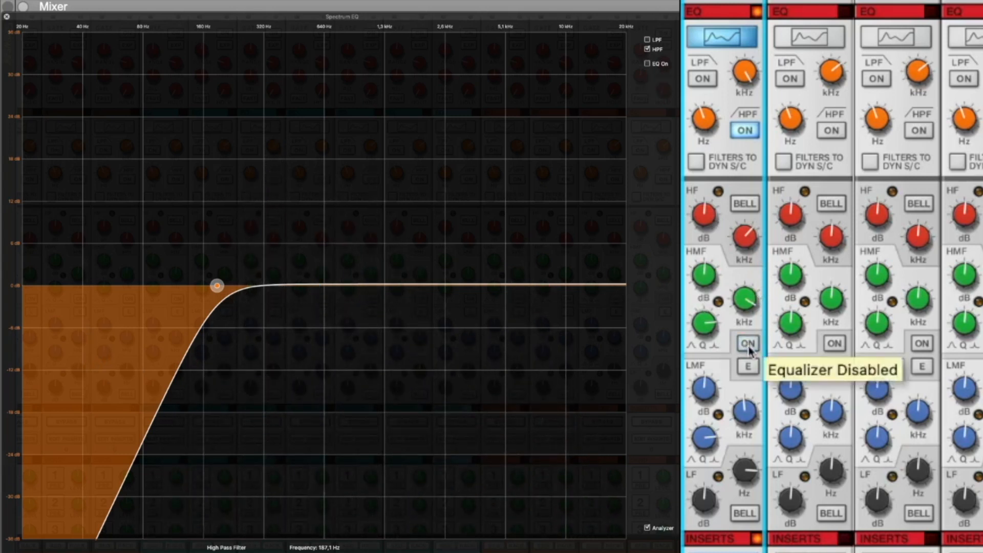
click(749, 345)
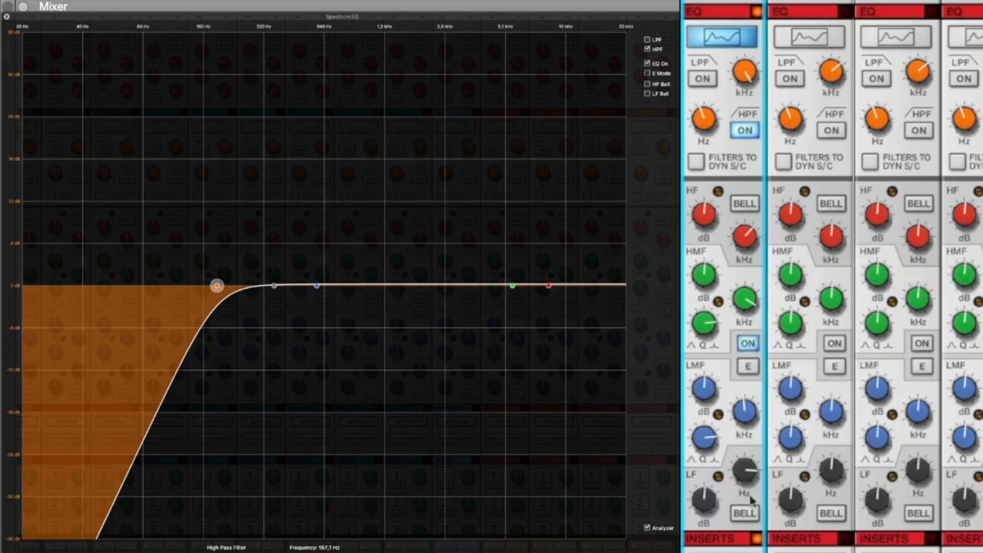
click(745, 351)
click(745, 351)
- Boost the high-frequency EQ band, trying 12.06 dB and 17.78 dB, and end at 13.32 dB and 6.84 kHz
drag(717, 221, 720, 191)
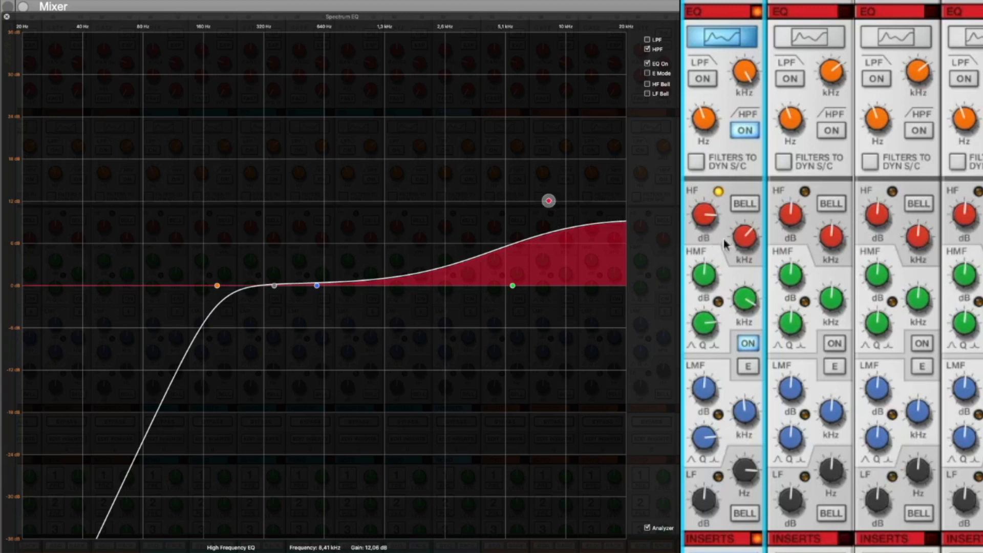
mouse_move(739, 244)
mouse_down()
mouse_move(741, 229)
mouse_move(749, 300)
mouse_move(748, 235)
mouse_move(744, 264)
mouse_up()
mouse_move(715, 230)
mouse_down()
mouse_move(715, 199)
mouse_move(715, 210)
mouse_up()
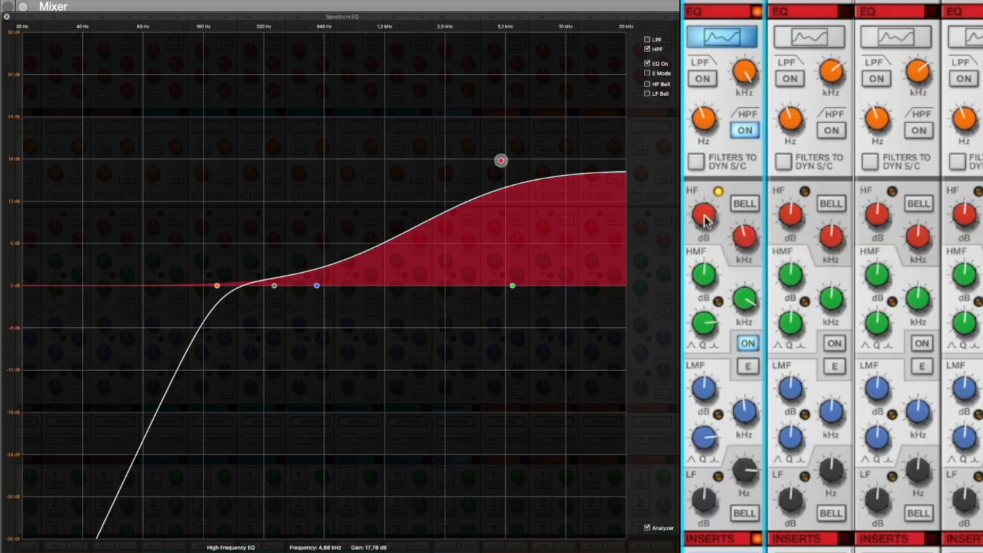
mouse_move(707, 219)
mouse_down()
mouse_move(712, 241)
mouse_move(722, 221)
mouse_move(717, 266)
mouse_move(710, 197)
mouse_move(708, 272)
mouse_move(710, 208)
mouse_move(709, 246)
mouse_move(724, 233)
mouse_move(716, 210)
mouse_move(719, 219)
mouse_up()
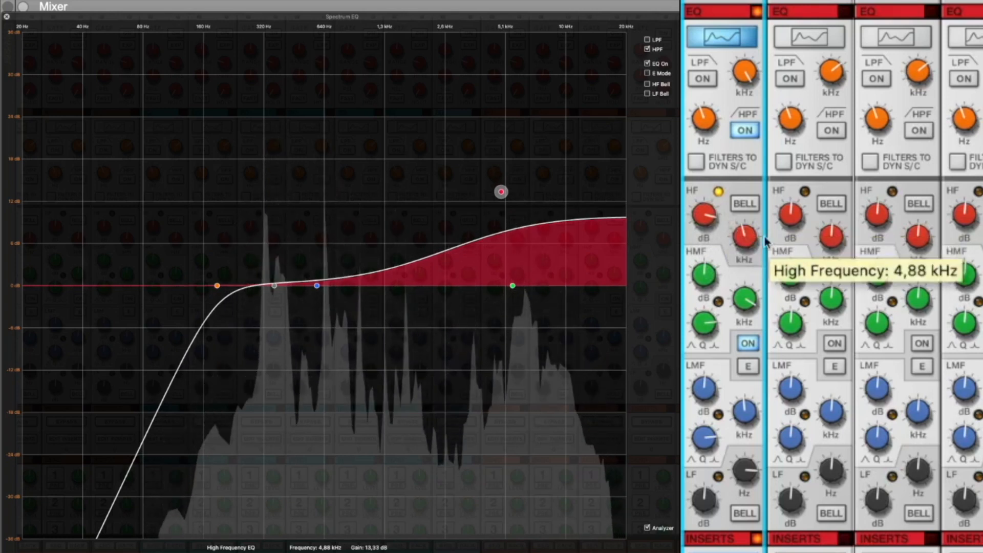
mouse_move(737, 239)
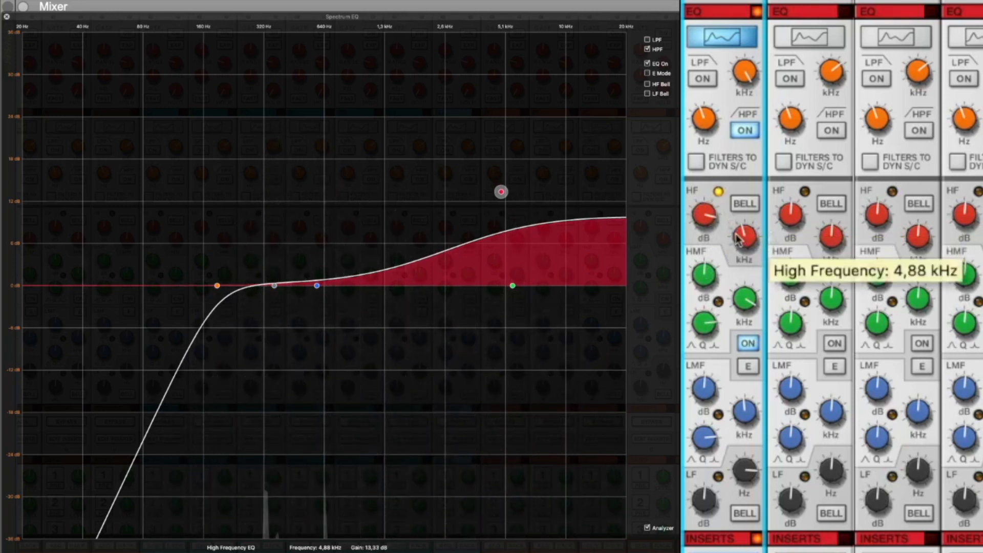
mouse_move(743, 239)
mouse_down()
mouse_move(750, 271)
mouse_move(757, 205)
mouse_move(749, 240)
mouse_up()
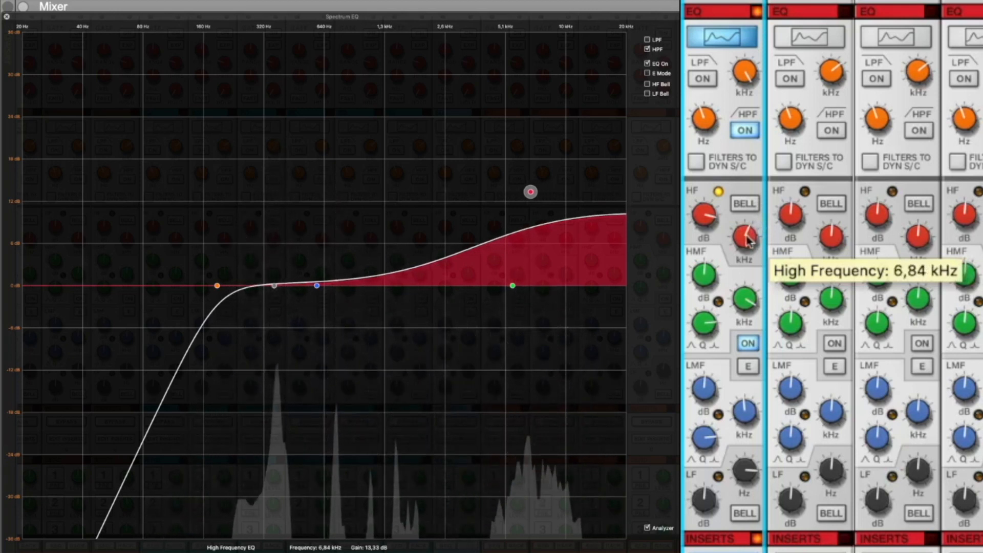
- Try the high-frequency band in bell mode at 8.08 kHz, and return it to shelf mode with a gain of 4.44 dB
click(745, 204)
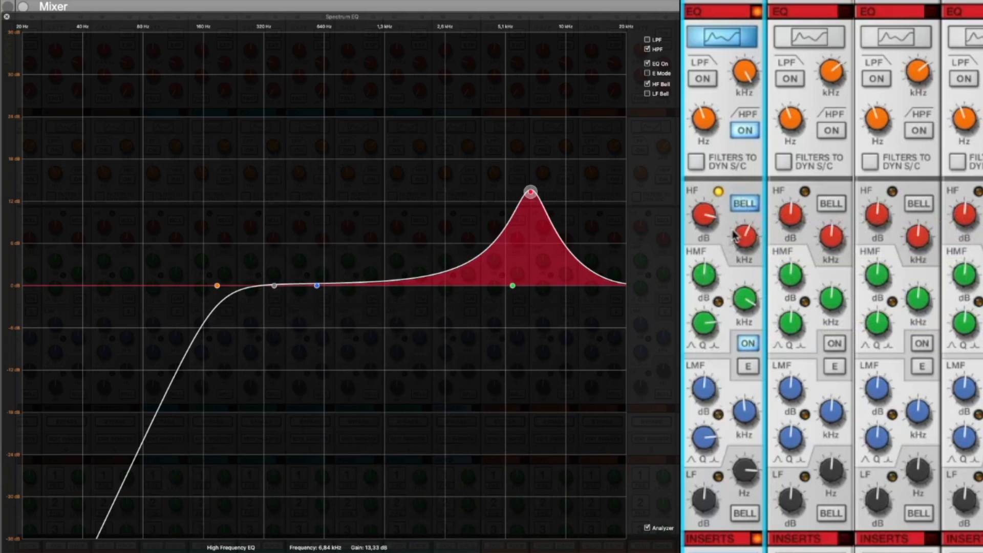
drag(741, 243, 760, 244)
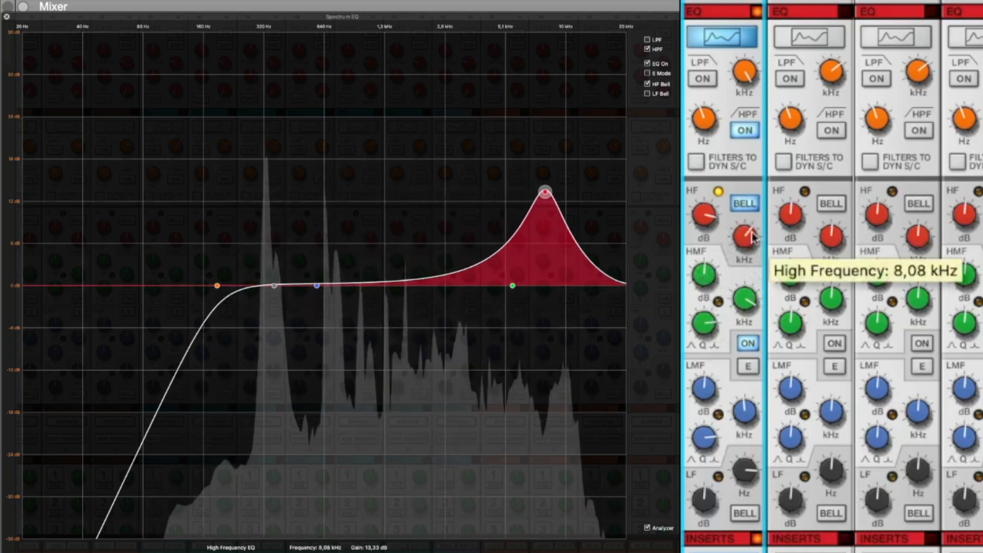
click(745, 203)
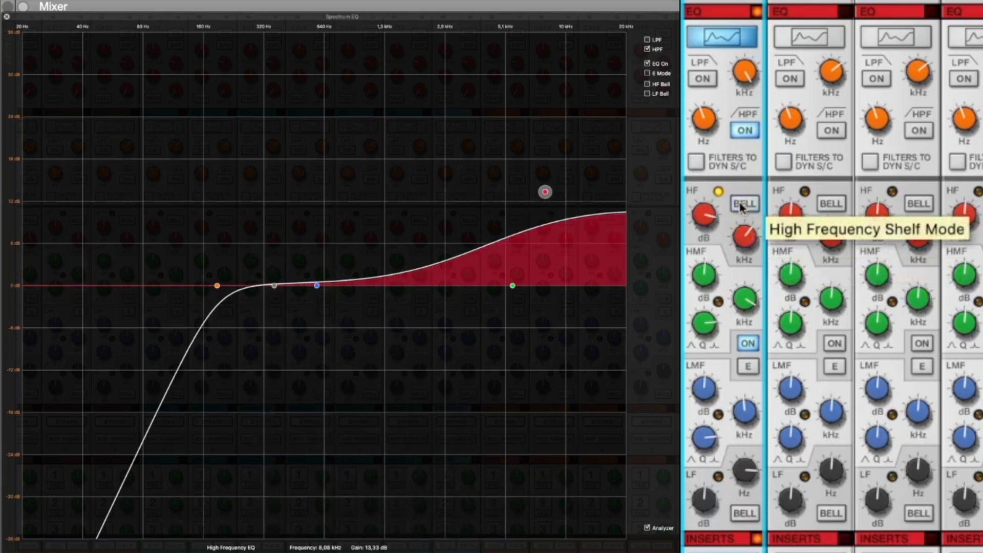
drag(714, 221, 716, 238)
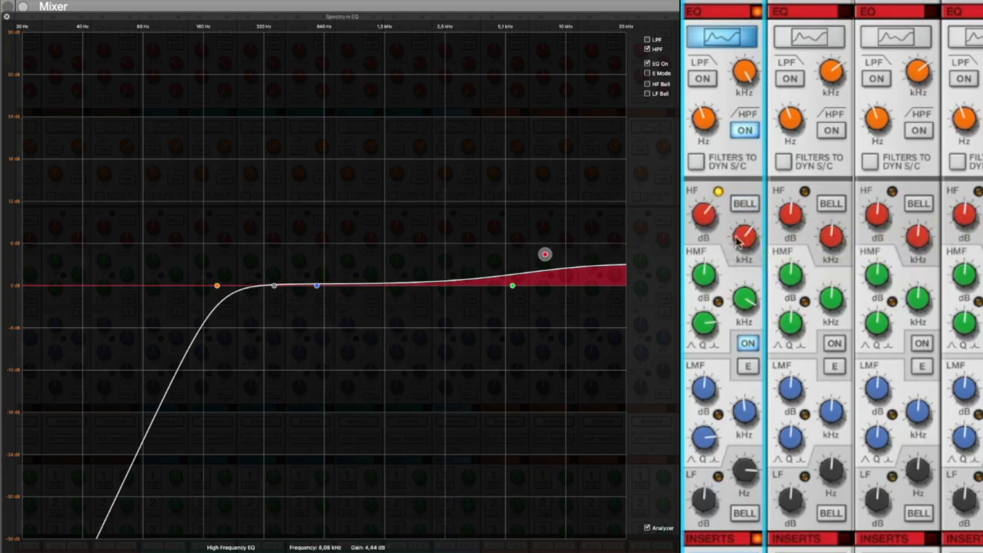
mouse_move(744, 243)
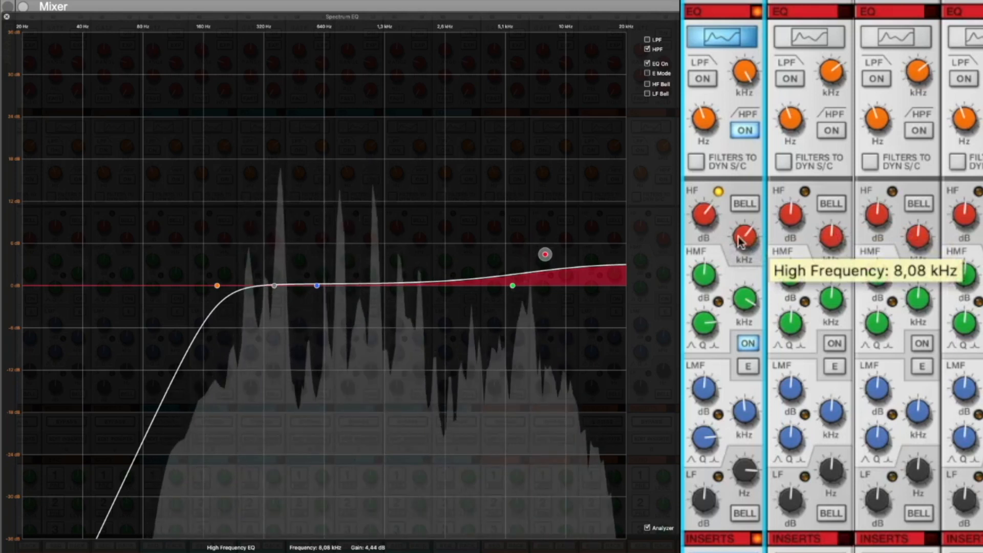
- Reduce the high-frequency gain to 2.54 dB and boost the high-mid band by 16.83 dB, sweeping it from 5.56 kHz to 2.90 kHz
drag(710, 219, 710, 223)
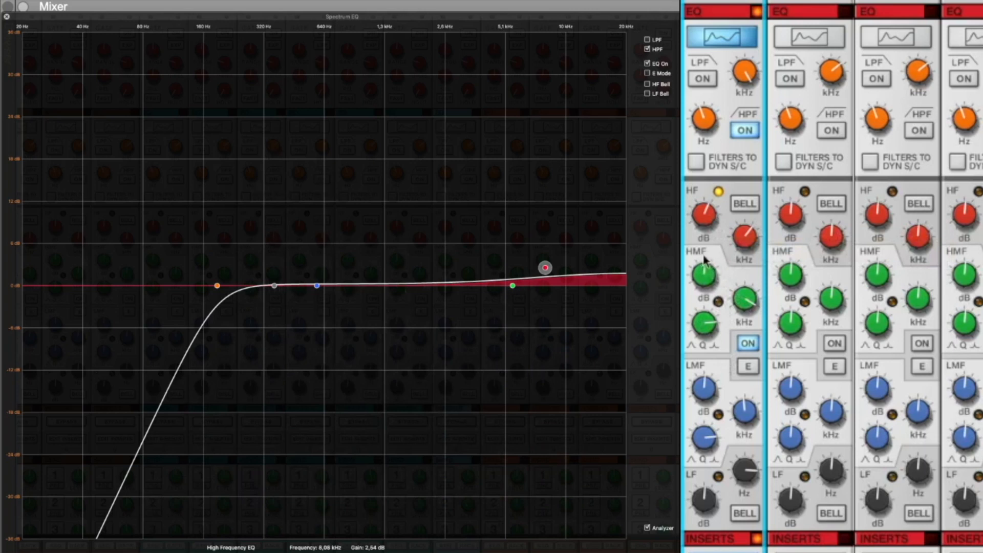
drag(711, 278, 713, 243)
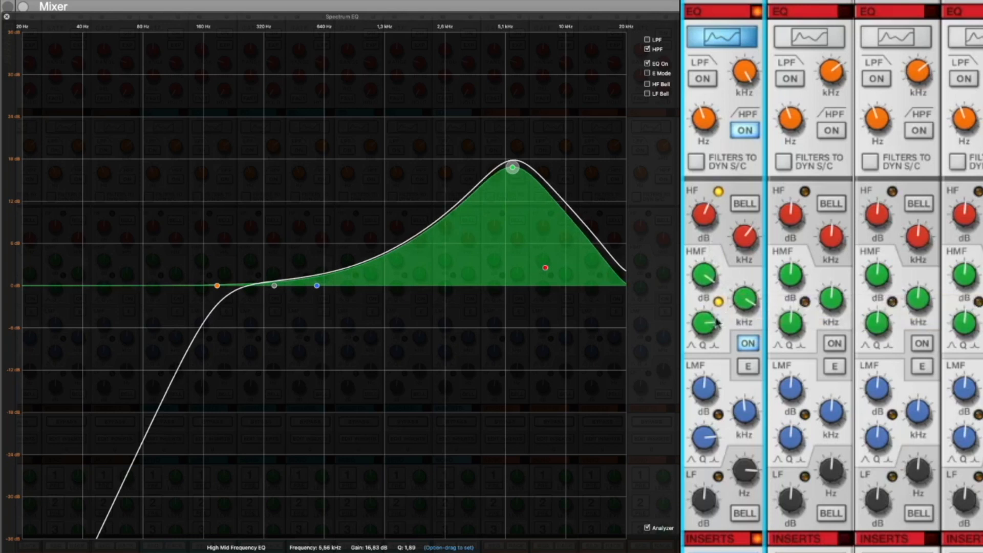
drag(746, 305, 713, 354)
drag(720, 379, 704, 321)
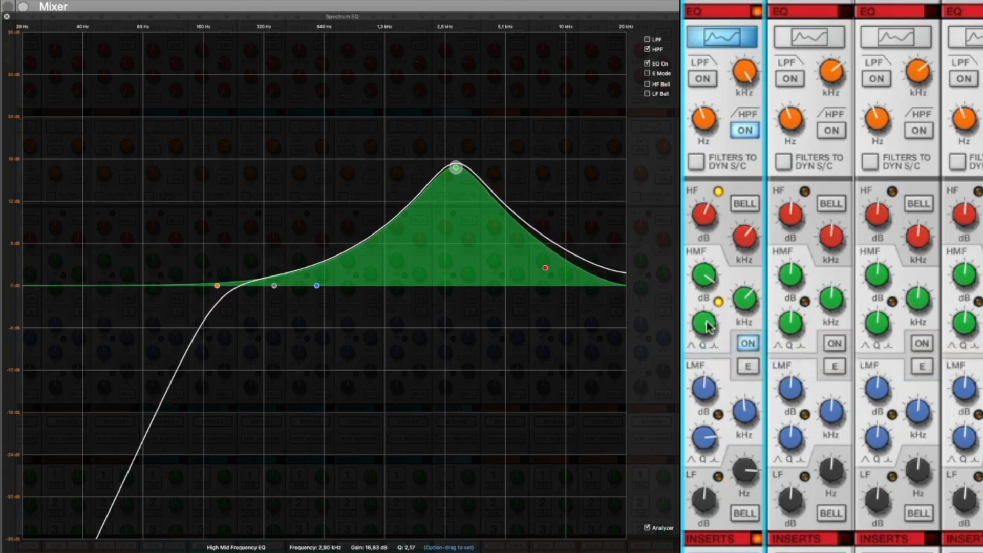
- Try a high-mid Q of 0.70, and settle the band at Q 1.93, 4.09 kHz and a gain of 2.22 dB
drag(709, 326, 713, 443)
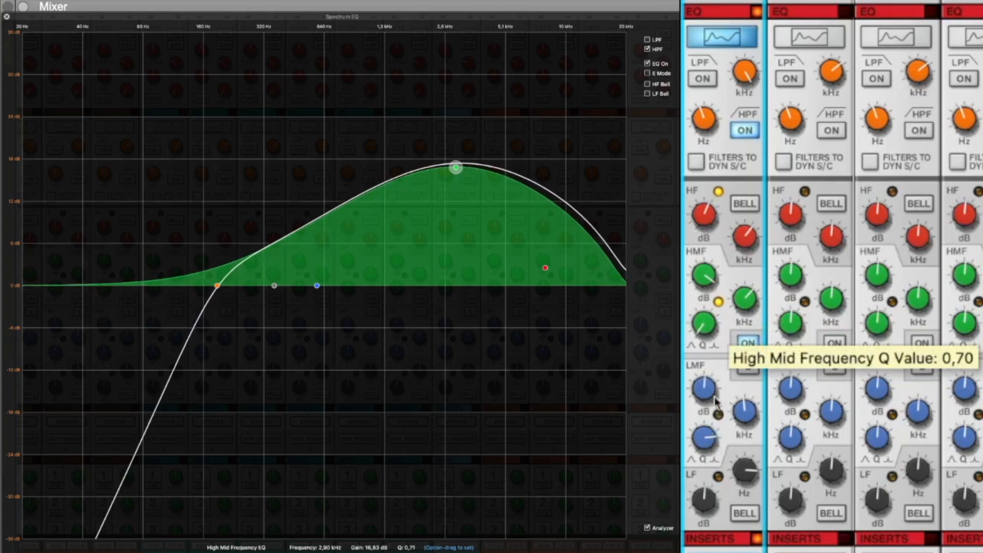
mouse_move(715, 421)
mouse_down()
mouse_move(717, 395)
mouse_move(716, 417)
mouse_up()
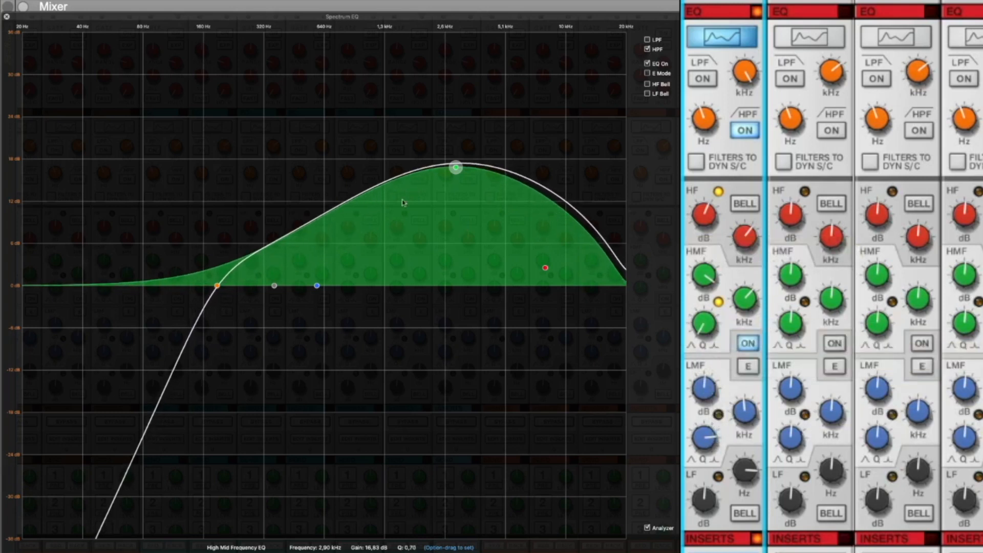
drag(710, 331, 710, 289)
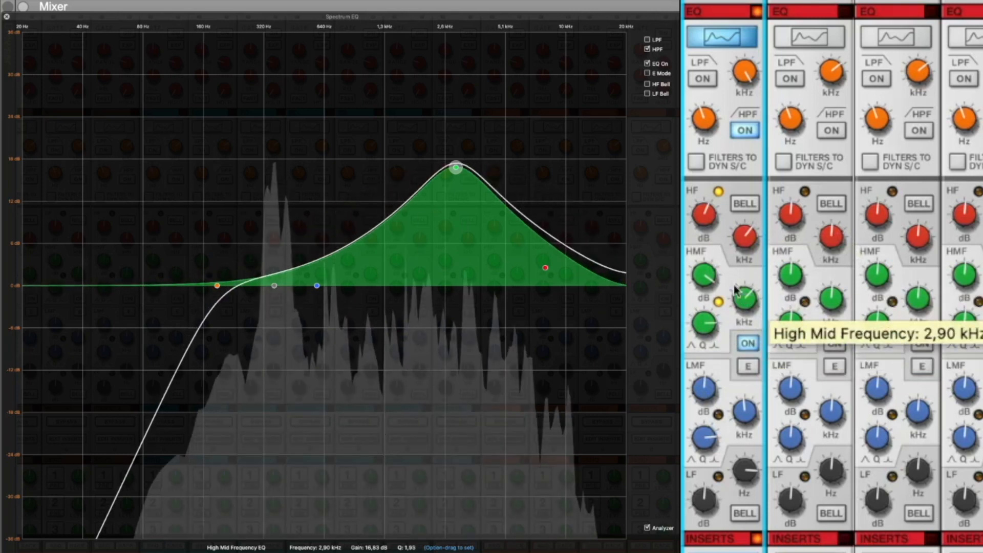
drag(744, 297, 717, 294)
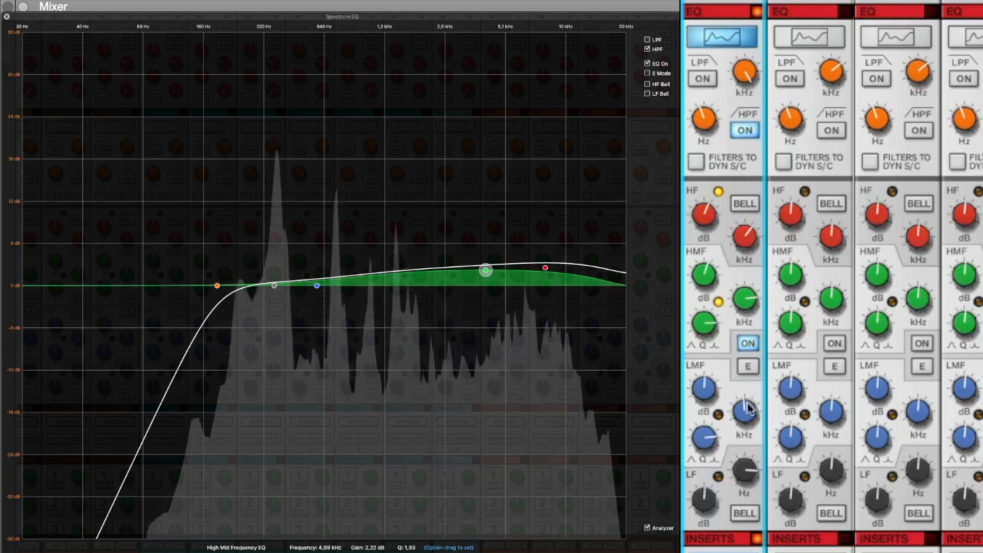
- Boost the low-mid band by 9.52 dB, try it at 905.8 Hz, and end at 587.5 Hz with a Q of 1.97
drag(710, 399, 708, 378)
drag(741, 410, 723, 384)
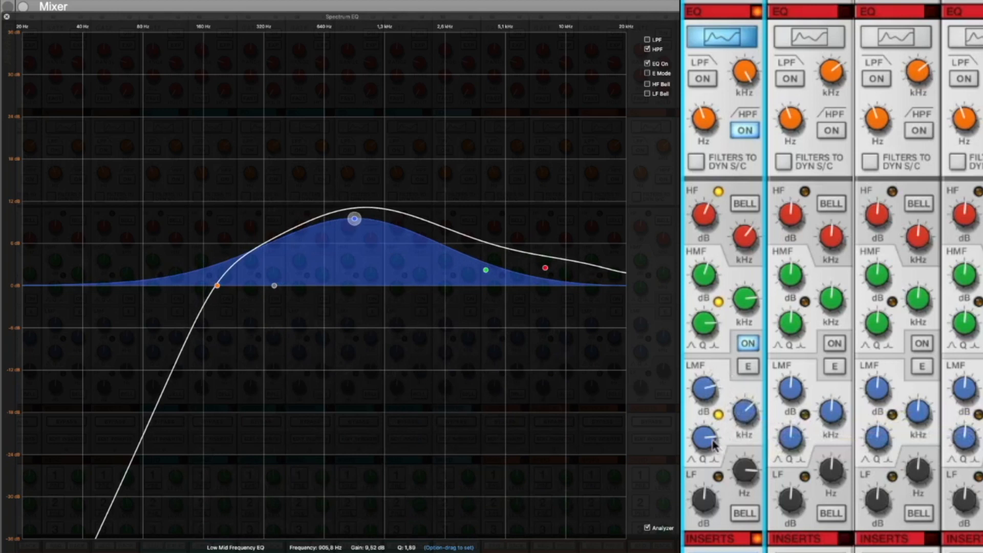
mouse_move(704, 446)
mouse_down()
mouse_move(705, 463)
mouse_move(711, 445)
mouse_up()
mouse_move(745, 412)
mouse_down()
mouse_move(746, 394)
mouse_move(751, 528)
mouse_move(739, 419)
mouse_up()
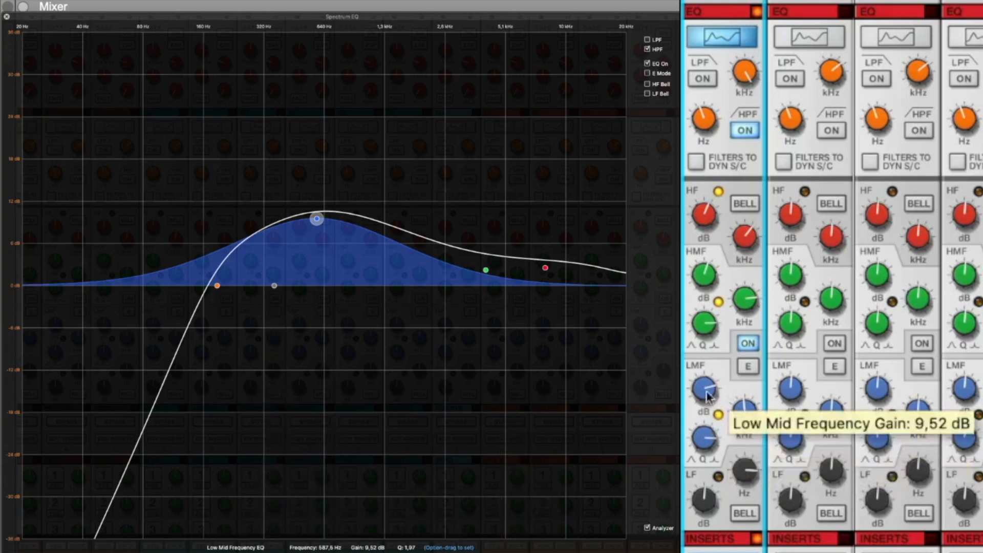
- Set the low-mid gain to -1.90 dB and compare the sound with the equalizer switched off and back on
mouse_move(708, 395)
mouse_down()
mouse_move(711, 443)
mouse_move(708, 397)
mouse_up()
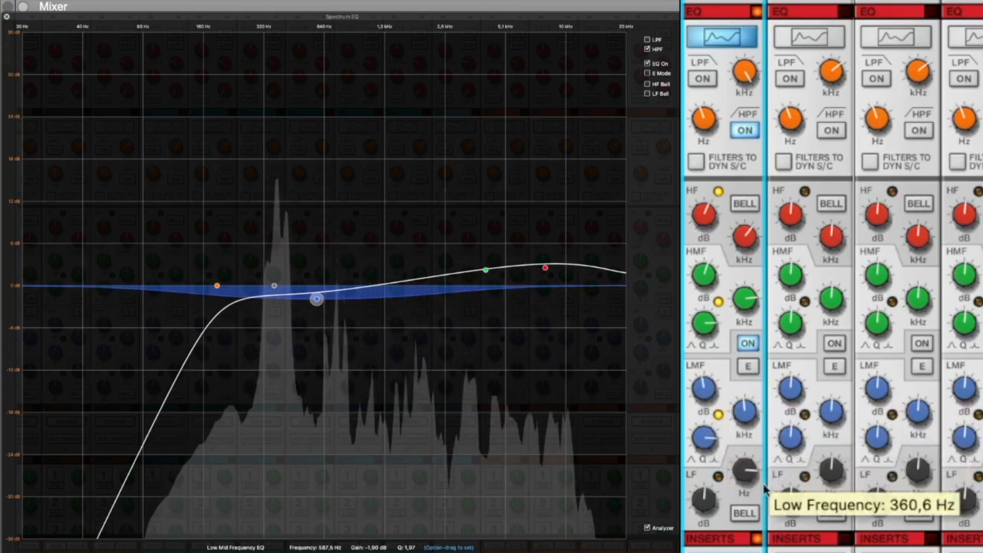
click(751, 348)
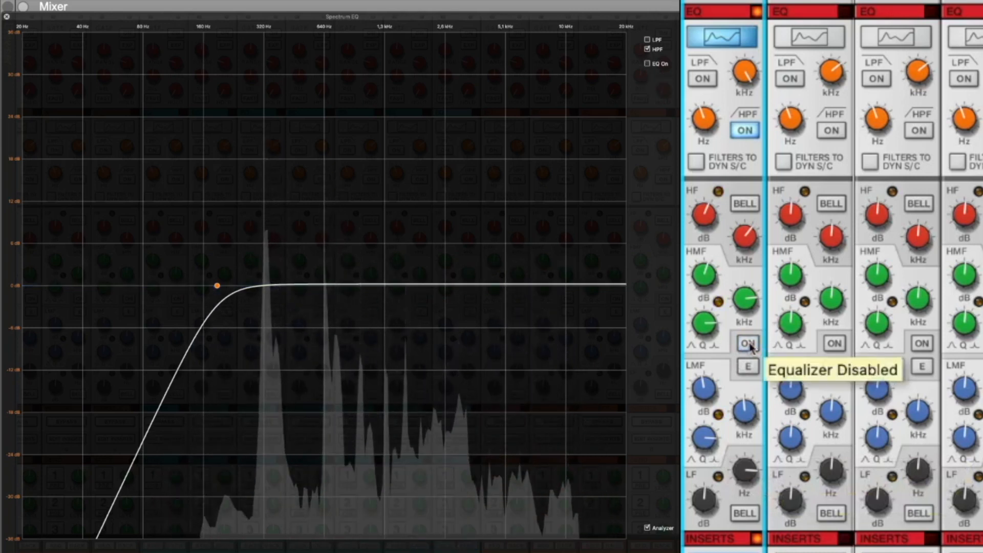
click(751, 347)
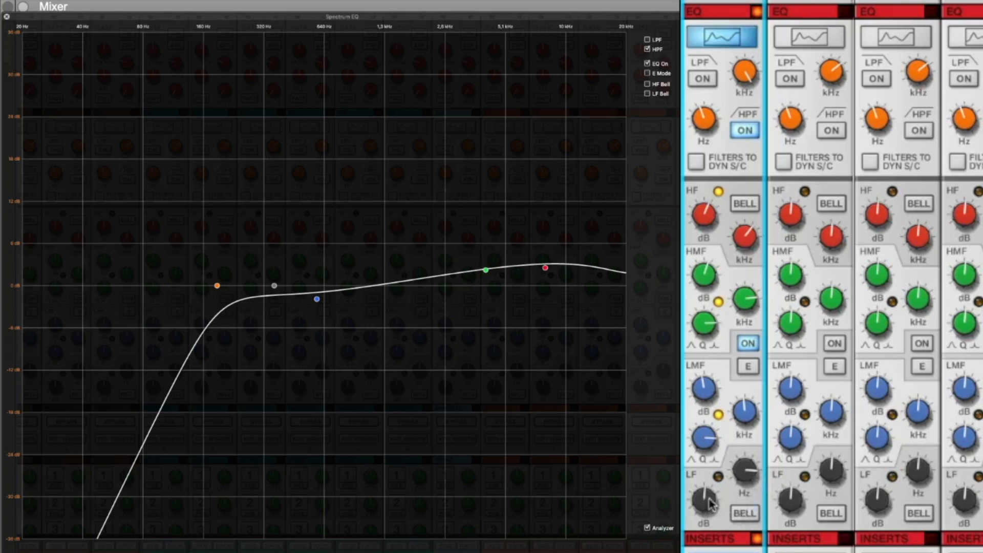
- Try a low-frequency gain of -15.87 dB at 392.2 Hz, return the gain to 0.00 dB, and close the Spectrum EQ window
drag(711, 505, 712, 529)
drag(745, 482, 751, 481)
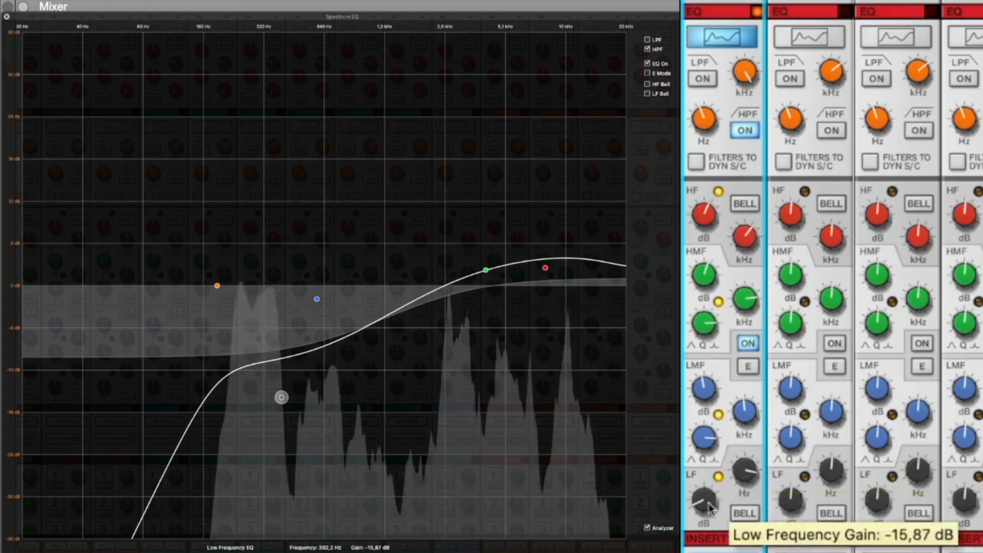
mouse_move(710, 507)
mouse_down()
mouse_move(714, 427)
mouse_move(712, 520)
mouse_up()
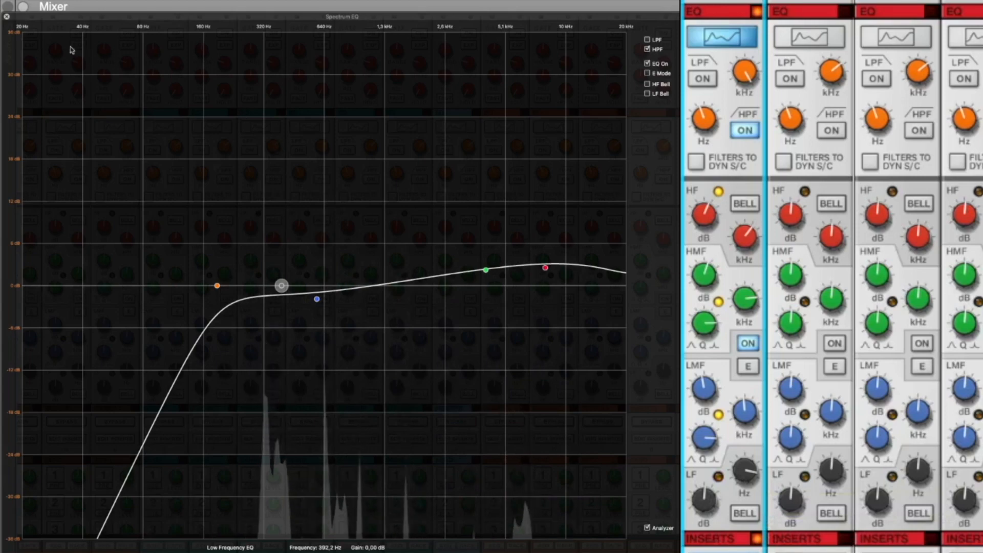
click(7, 18)
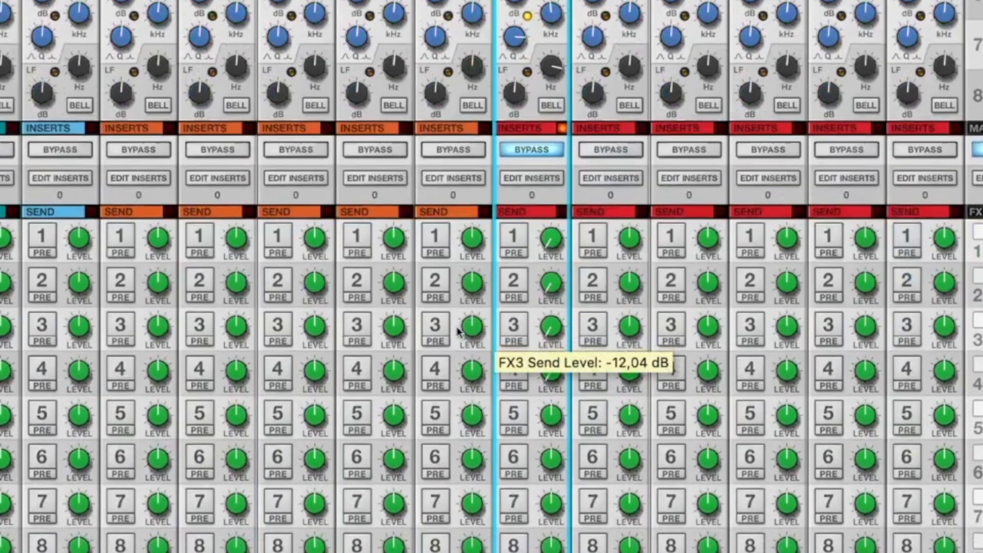
- Turn on the first FX send of the soloed lead vocal channel and adjust its send level
scroll(458, 331, down, 5)
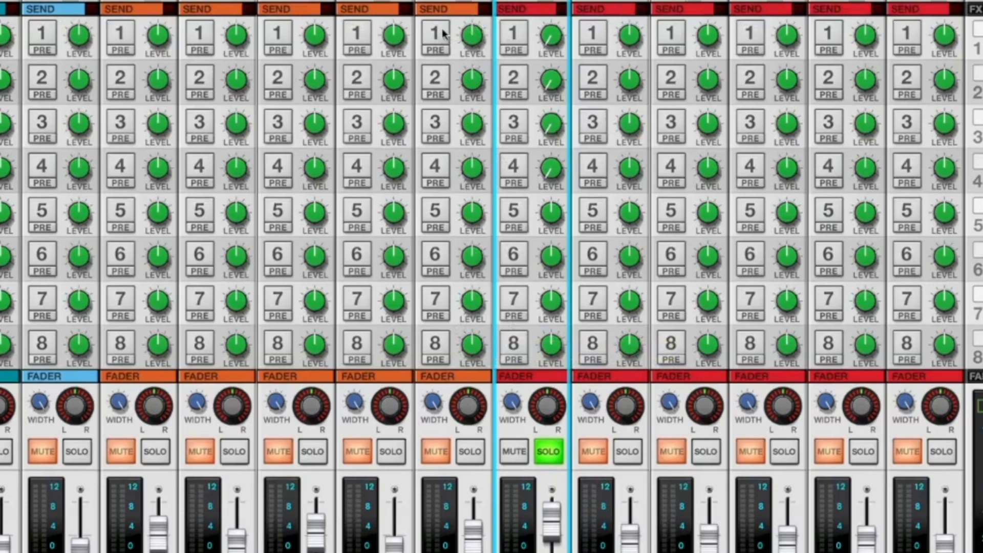
scroll(491, 277, up, 6)
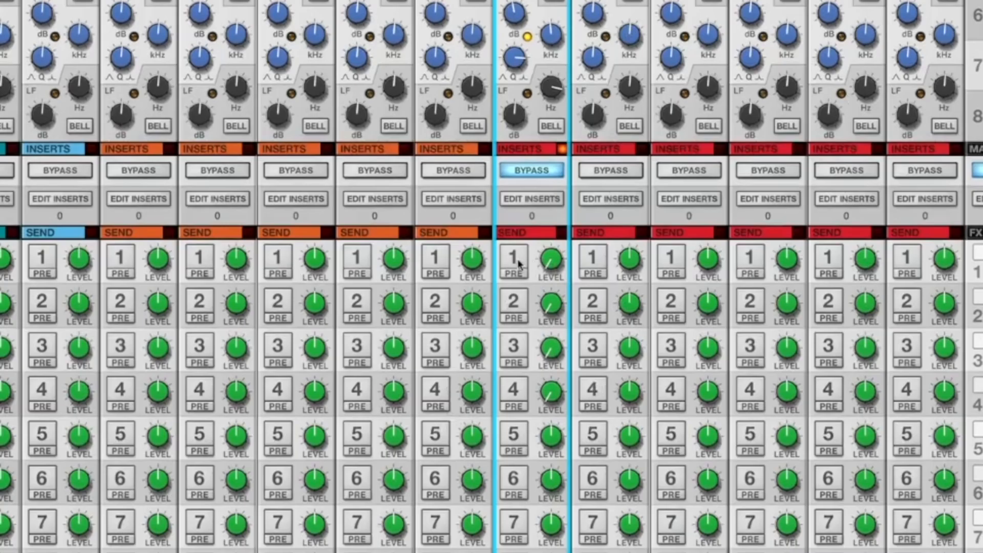
click(514, 261)
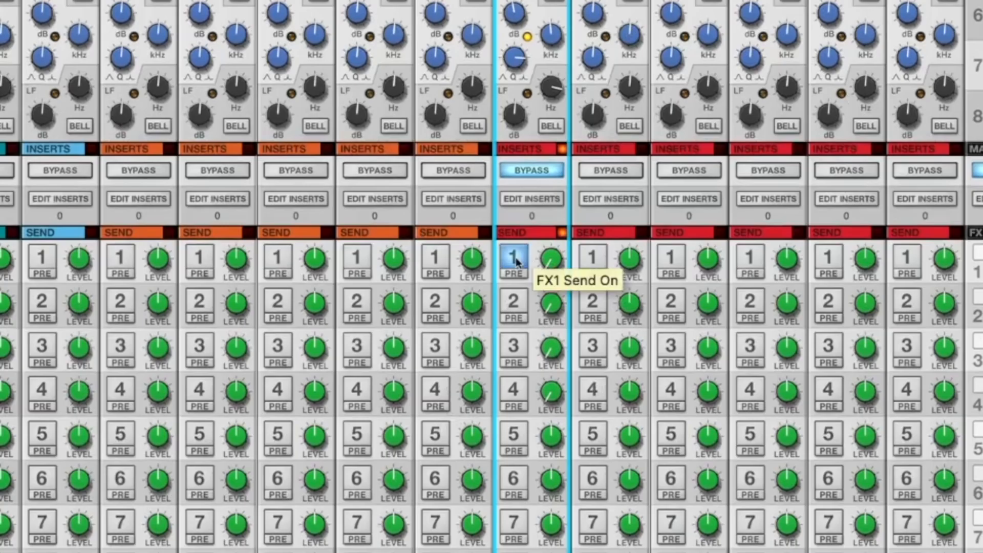
mouse_move(548, 265)
mouse_down()
mouse_move(558, 230)
mouse_move(550, 258)
mouse_up()
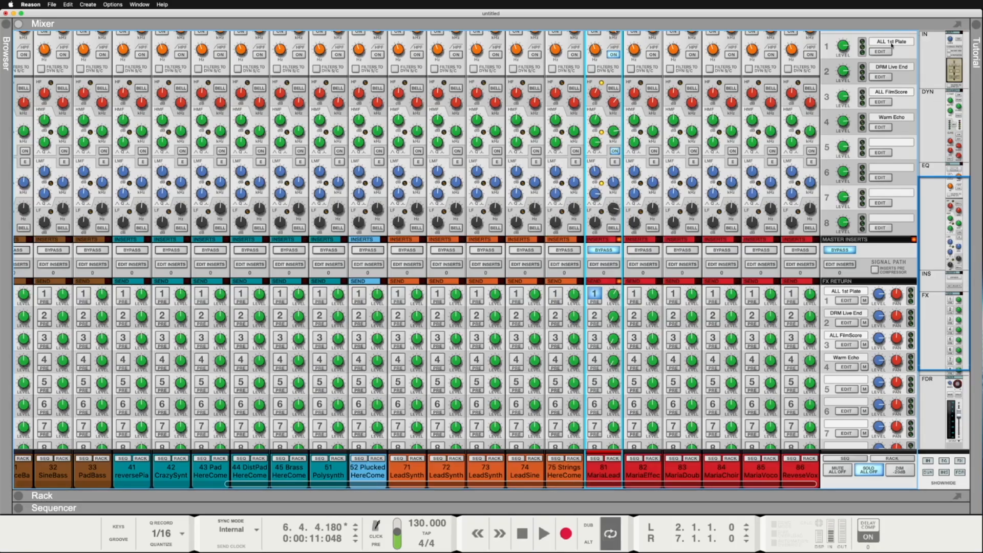
- Show the ALL 1st Plate reverb in the rack from its FX return, and play briefly to check the master FX send meter
click(854, 302)
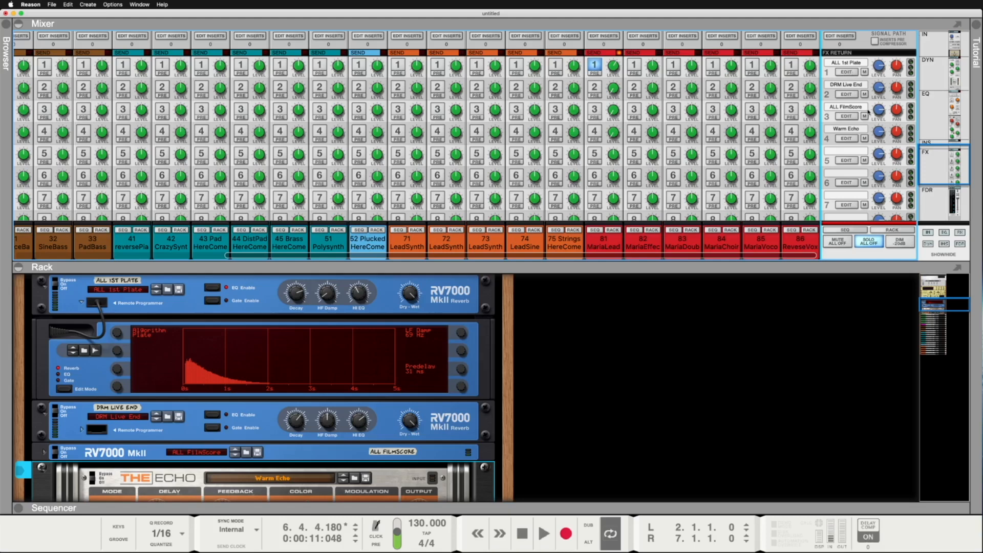
scroll(868, 112, up, 5)
scroll(869, 117, down, 5)
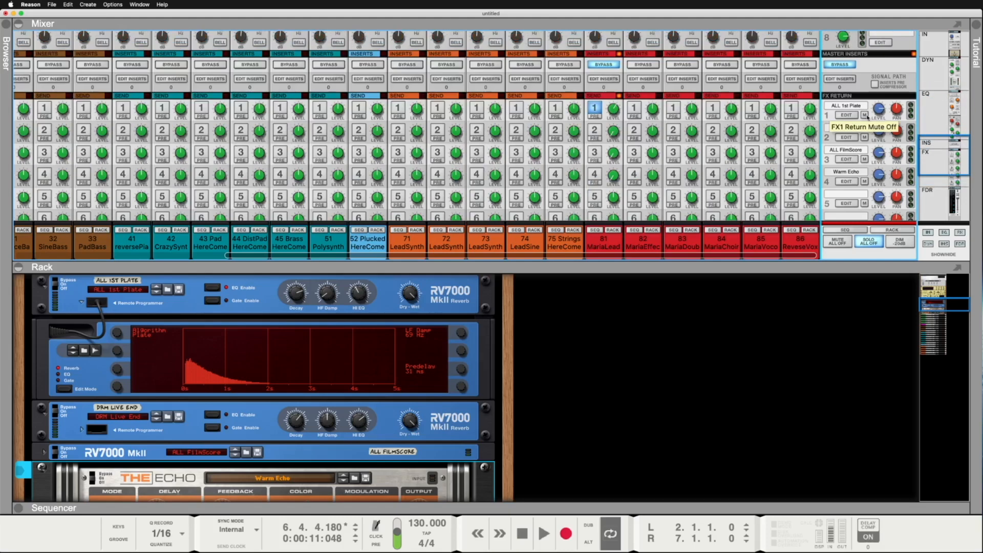
scroll(867, 118, up, 6)
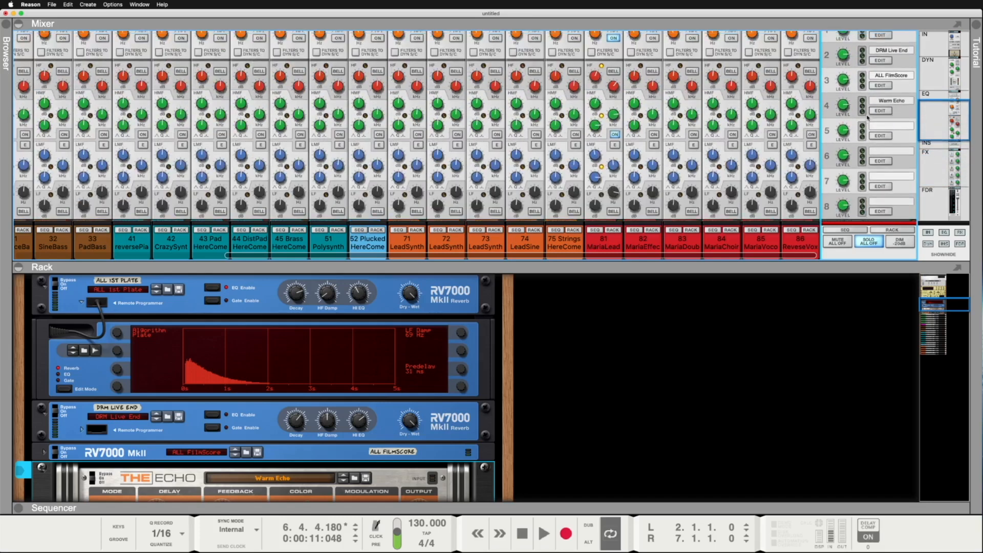
key(space)
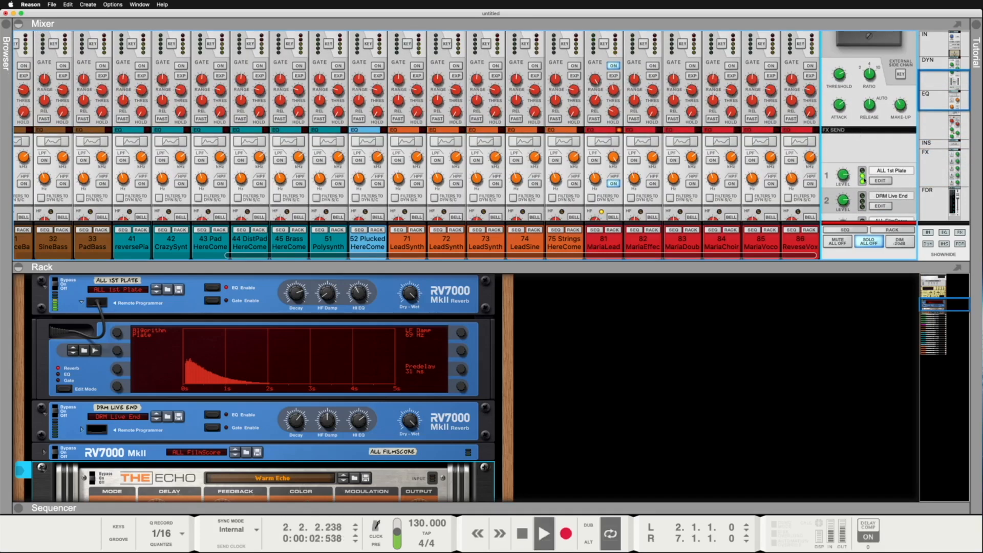
key(space)
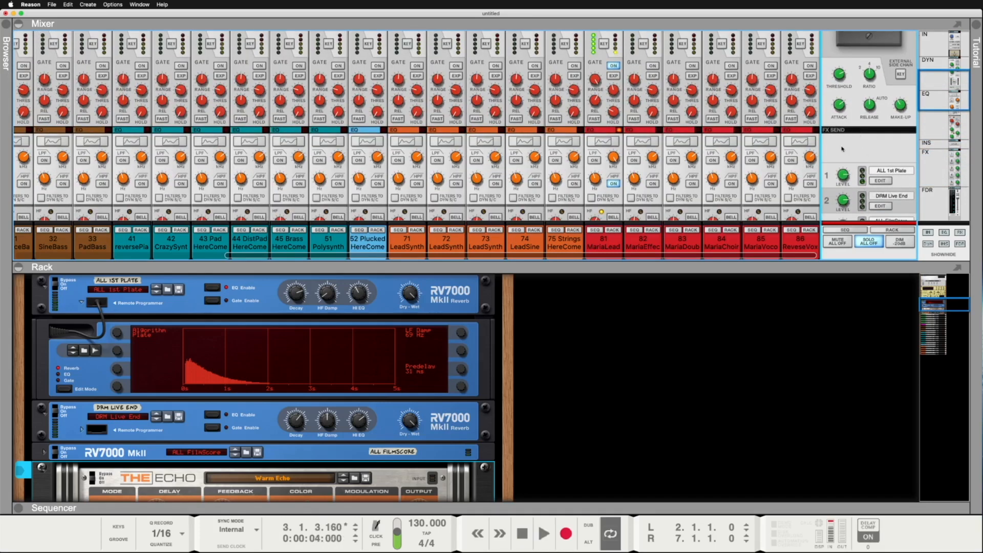
- Play the song briefly to check the reverb signal on the first FX return's meter
scroll(854, 179, down, 6)
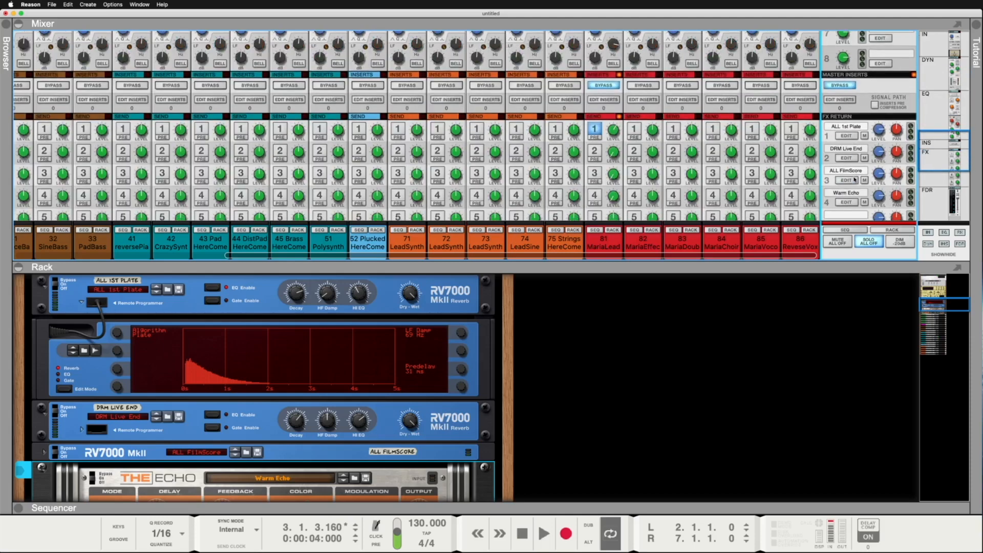
key(space)
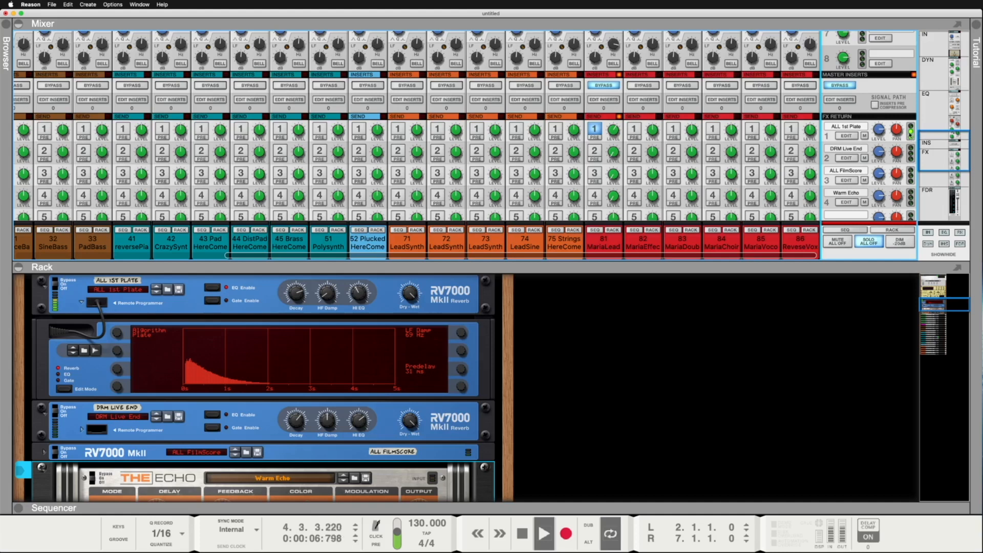
key(space)
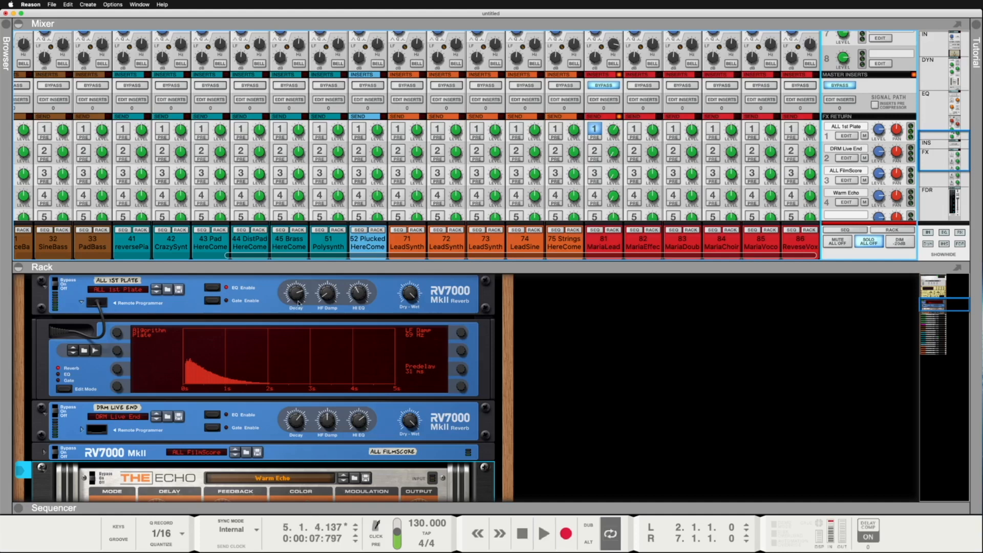
- Adjust the ALL 1st Plate reverb's decay during playback, and listen to the lead vocal with its first FX send turned off
key(space)
drag(298, 300, 305, 331)
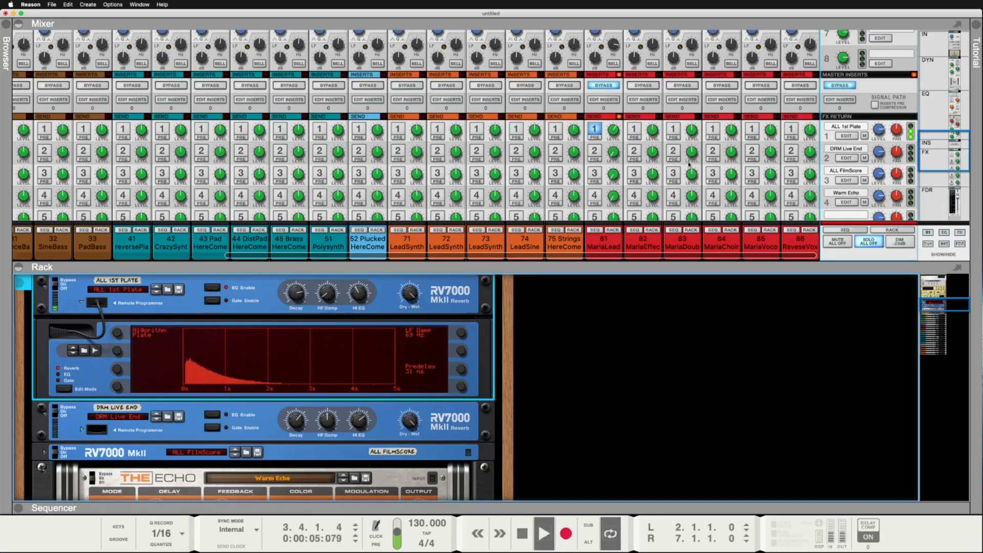
key(space)
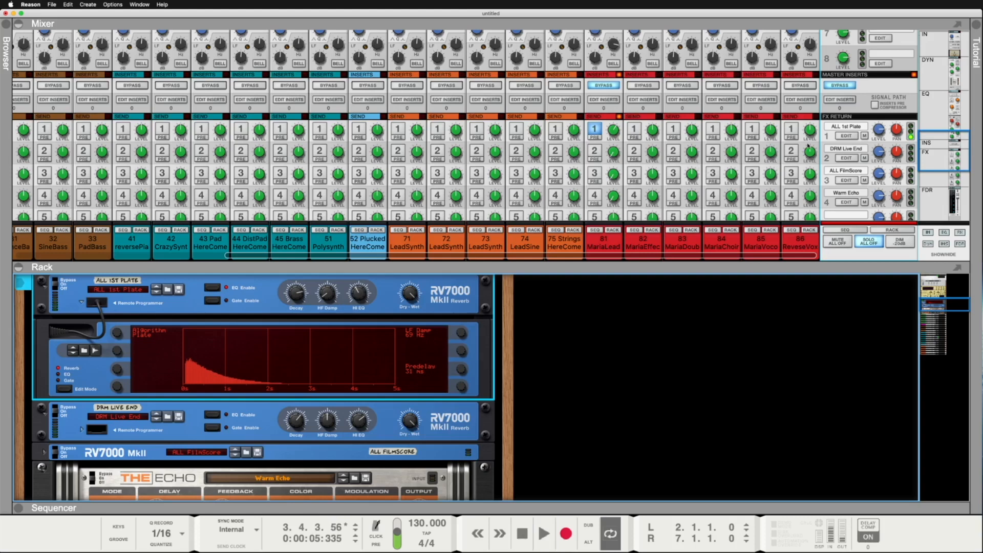
click(595, 132)
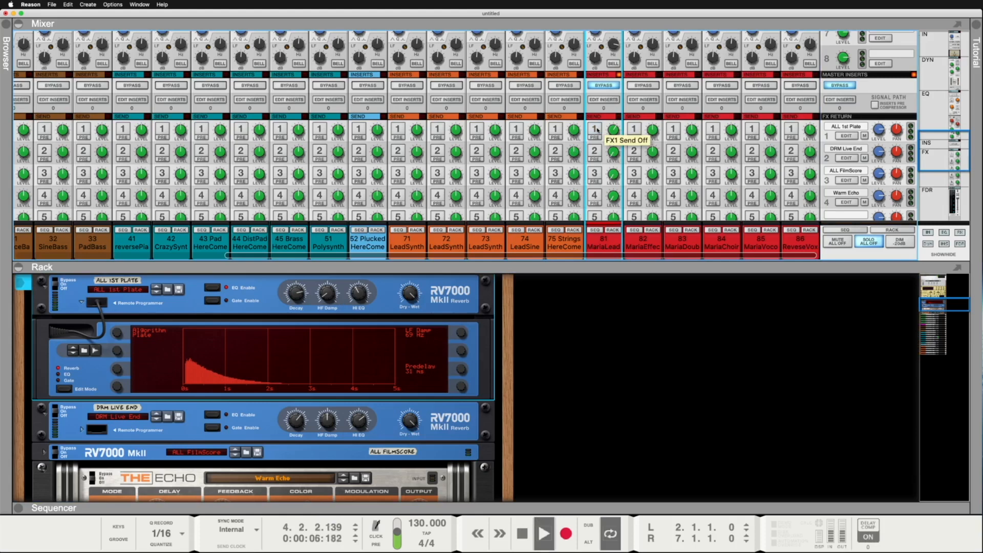
key(space)
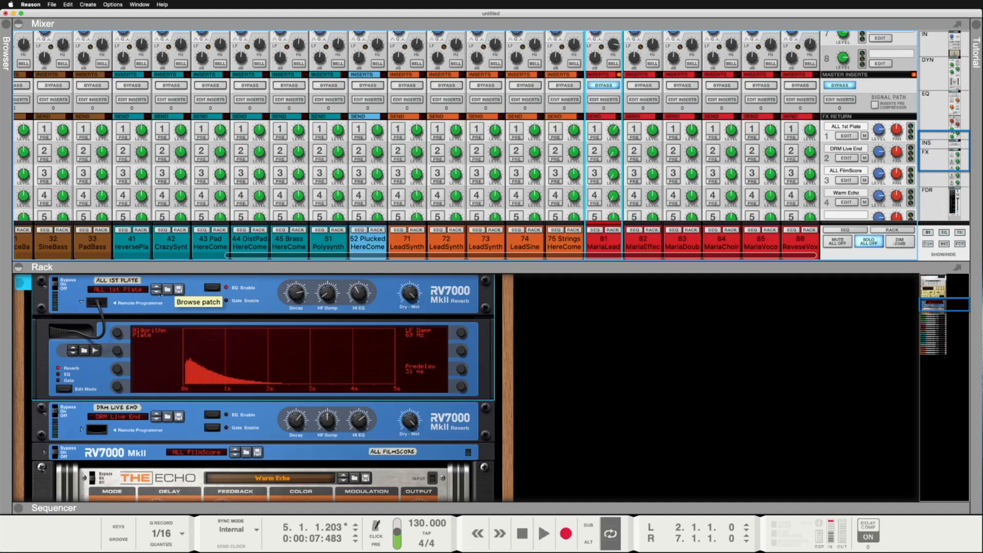
- View the ALL 1st Plate reverb's patch list without loading a patch, and turn the lead vocal's first FX send back on during playback
click(132, 291)
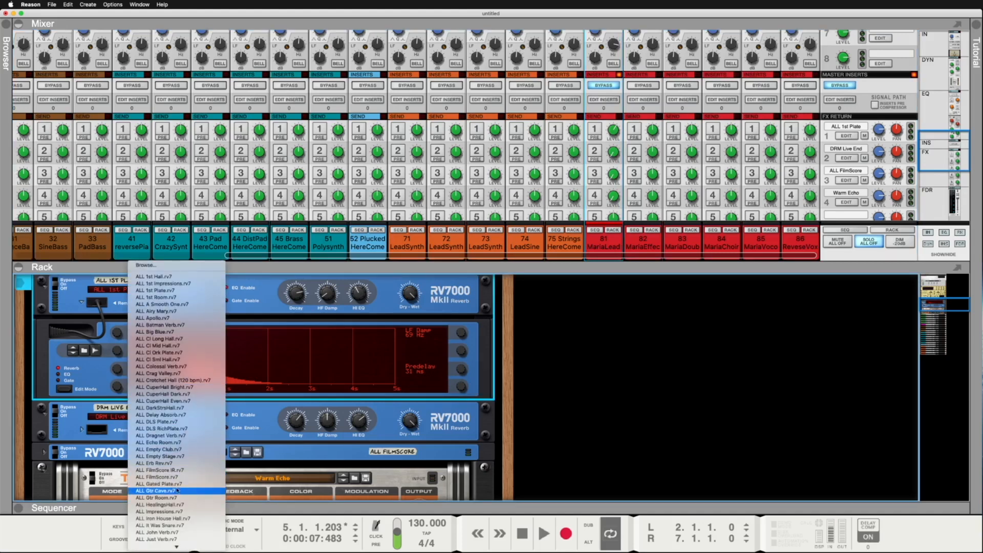
click(381, 313)
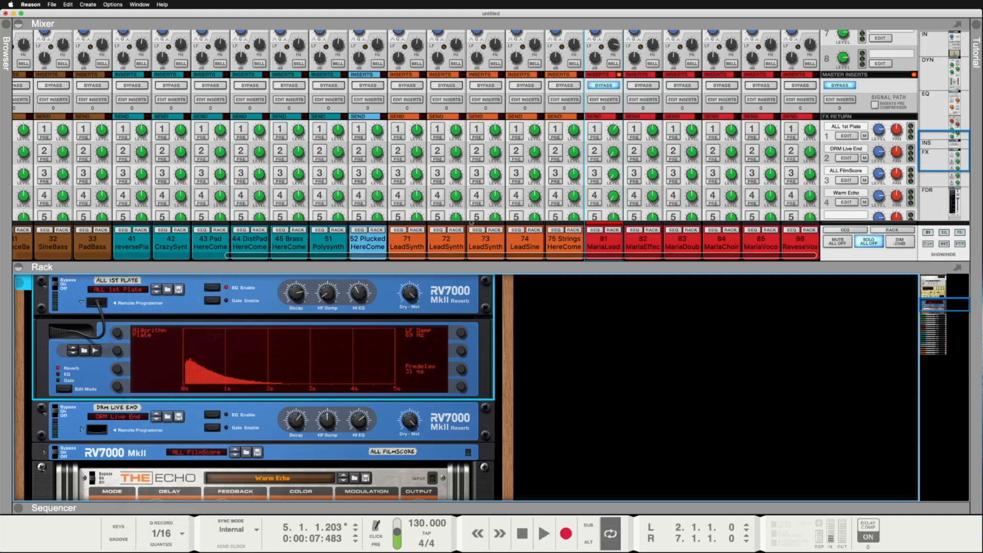
key(space)
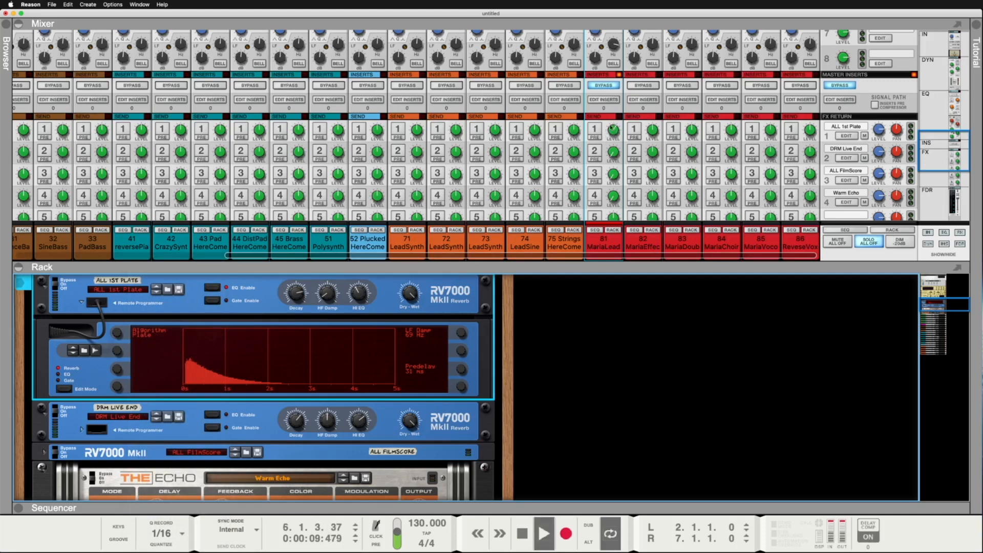
click(594, 129)
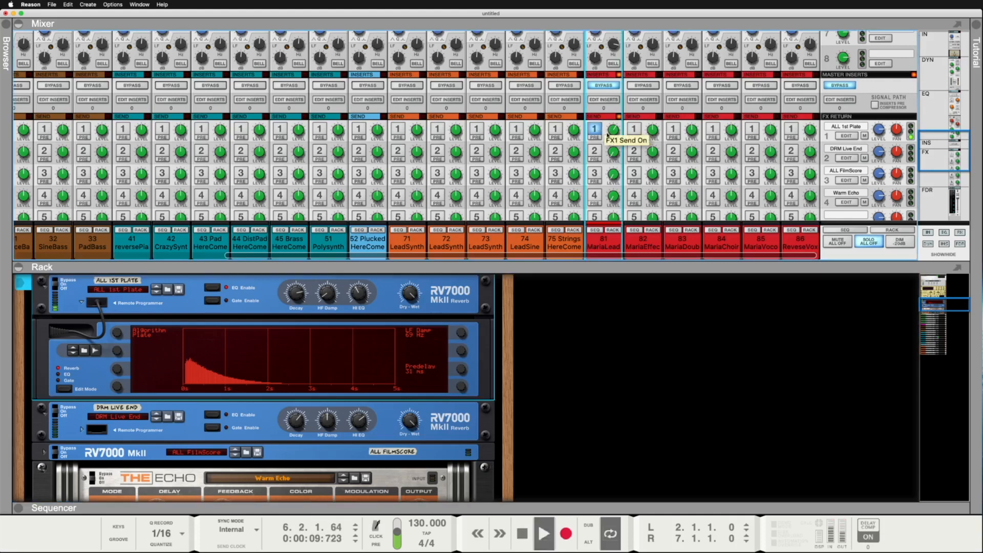
- Reset the lead vocal's first FX send level and set it to about -18.59 dB during playback, and stop playback
super+click(613, 133)
drag(614, 133, 615, 135)
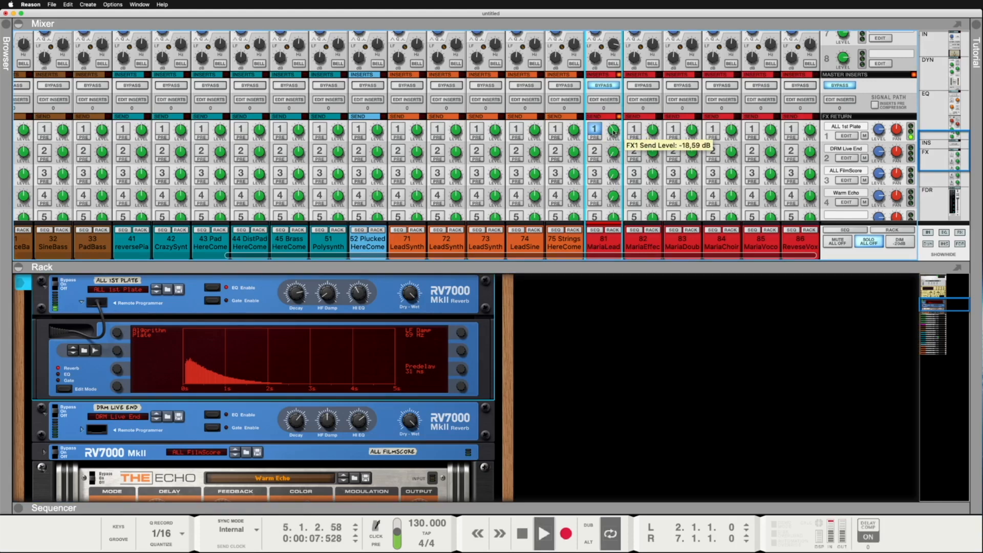
key(space)
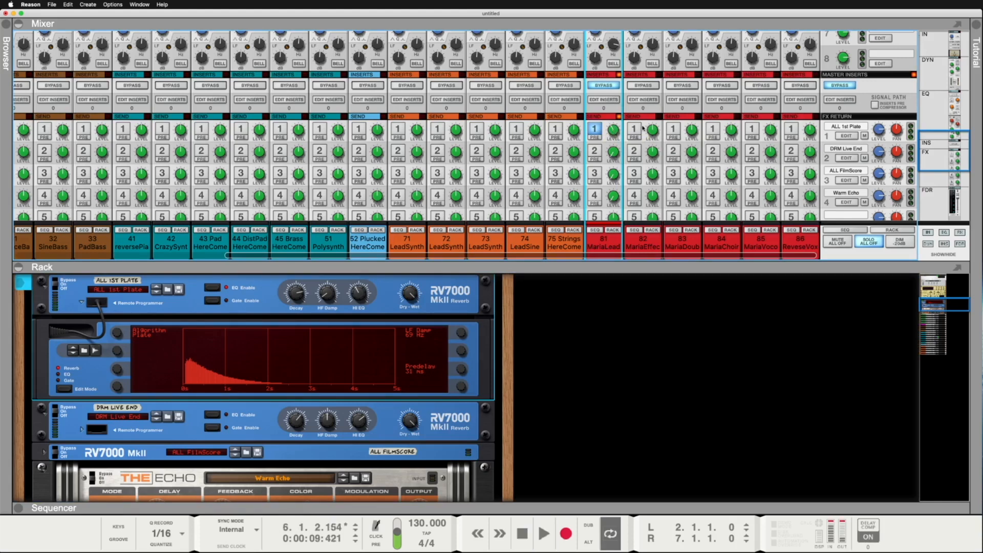
- Switch the lead vocal to its second FX send at about 6.23 dB and play it through the DRM Live End reverb
click(593, 152)
key(space)
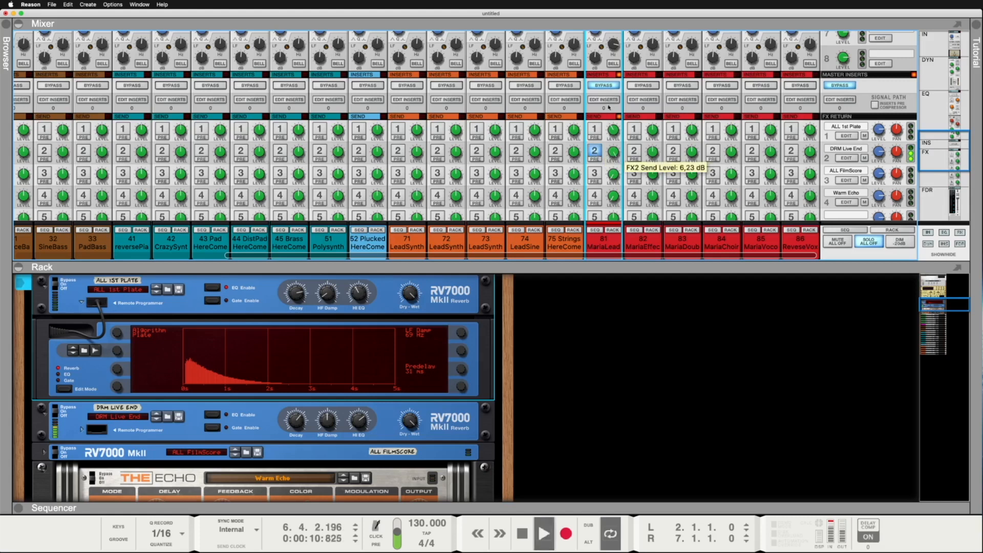
click(846, 150)
click(855, 158)
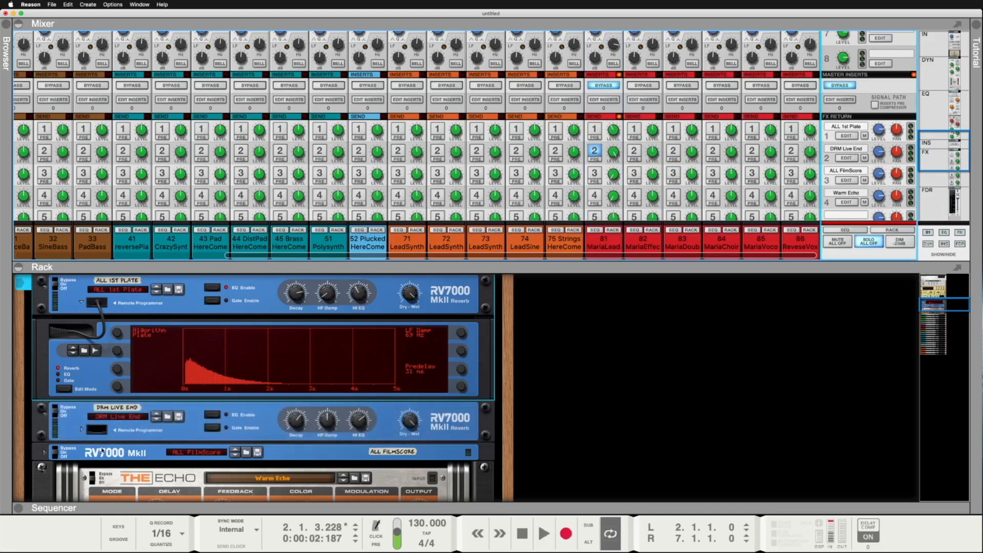
- Fold and unfold the DRM Live End reverb in the rack, and turn the lead vocal's second FX send down and off
click(44, 413)
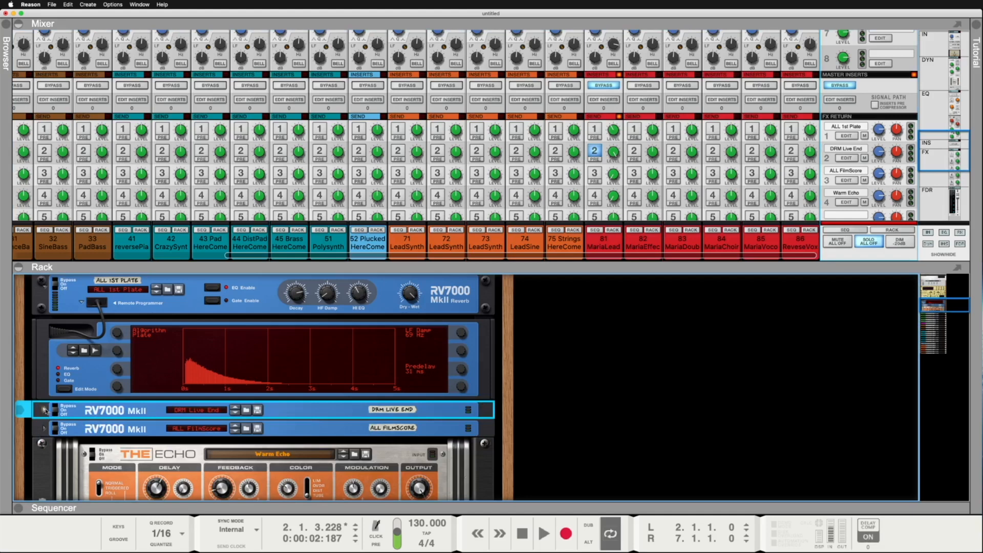
click(44, 410)
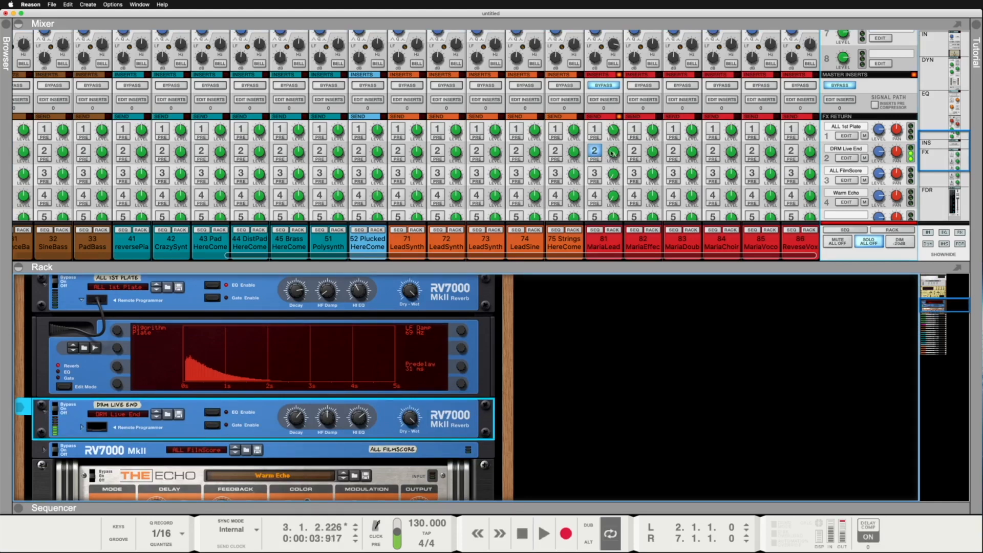
drag(613, 153, 614, 175)
click(595, 150)
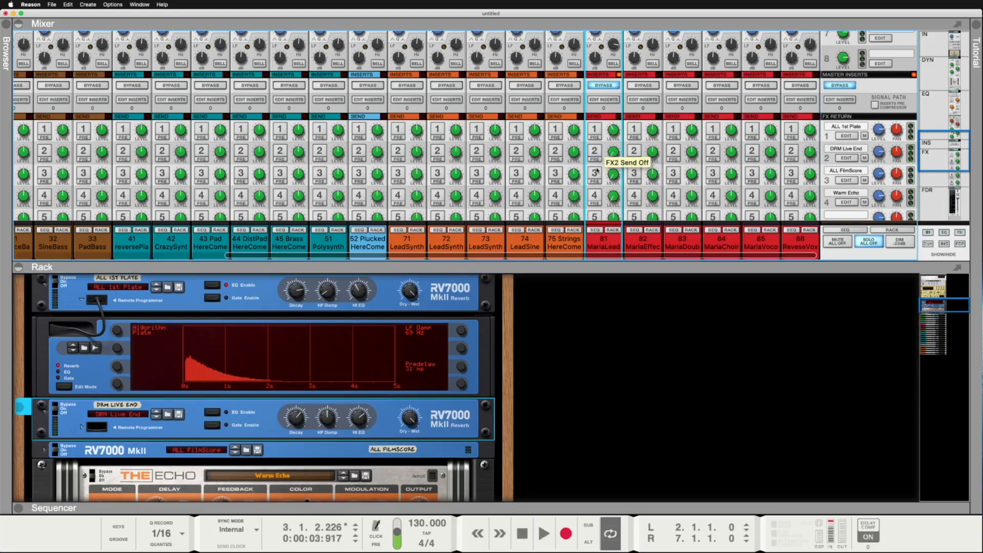
- Listen to the lead vocal through its third FX send, the ALL FilmScore reverb, and turn that send down and off
click(595, 173)
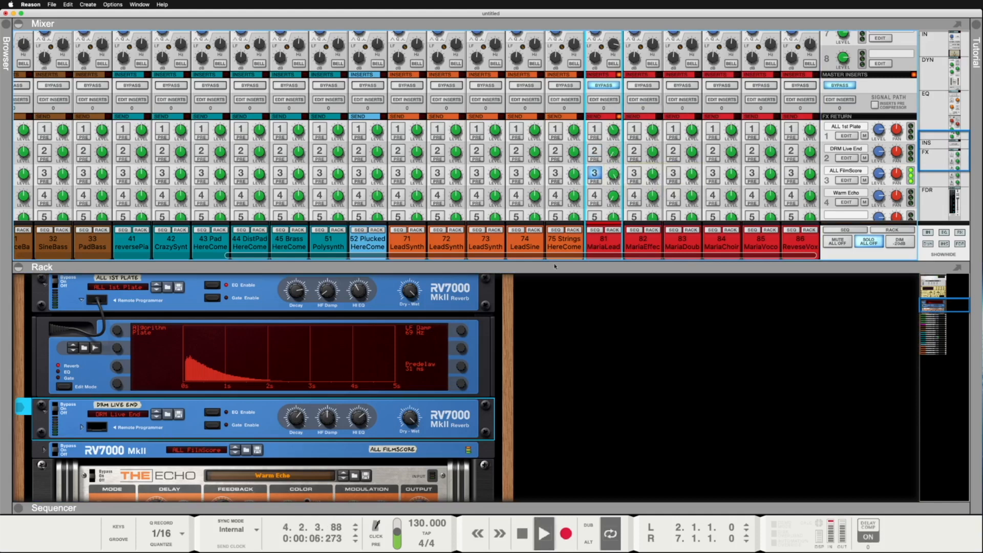
key(space)
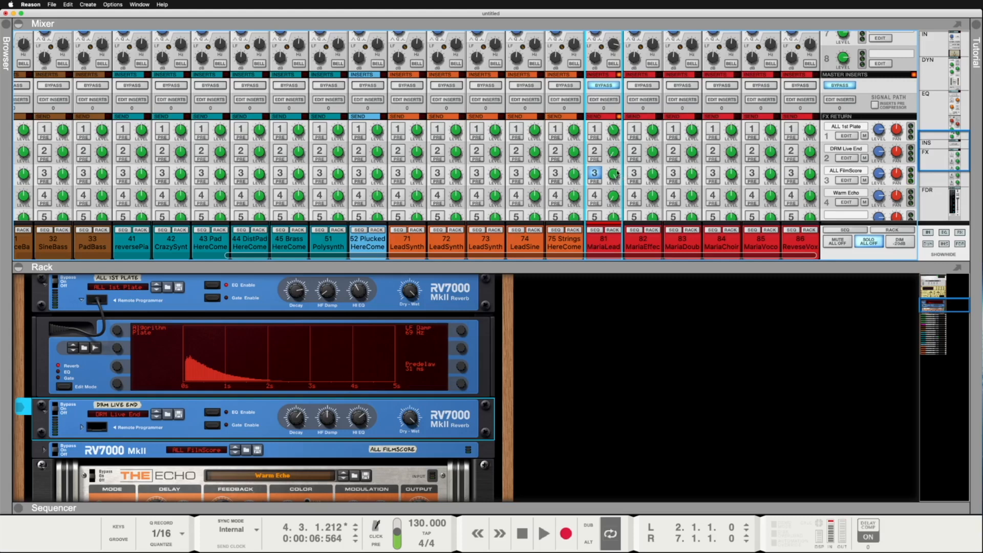
mouse_move(619, 174)
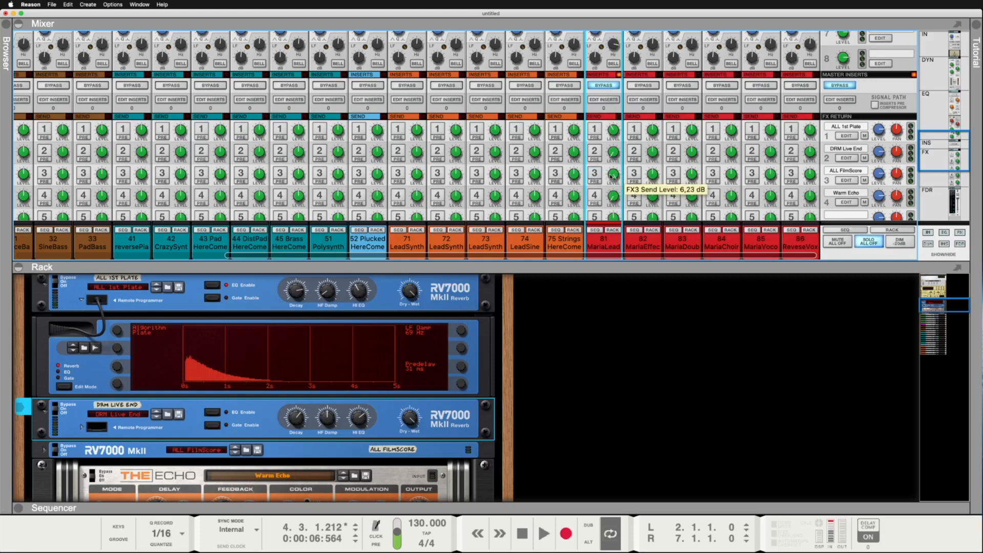
drag(614, 184, 621, 268)
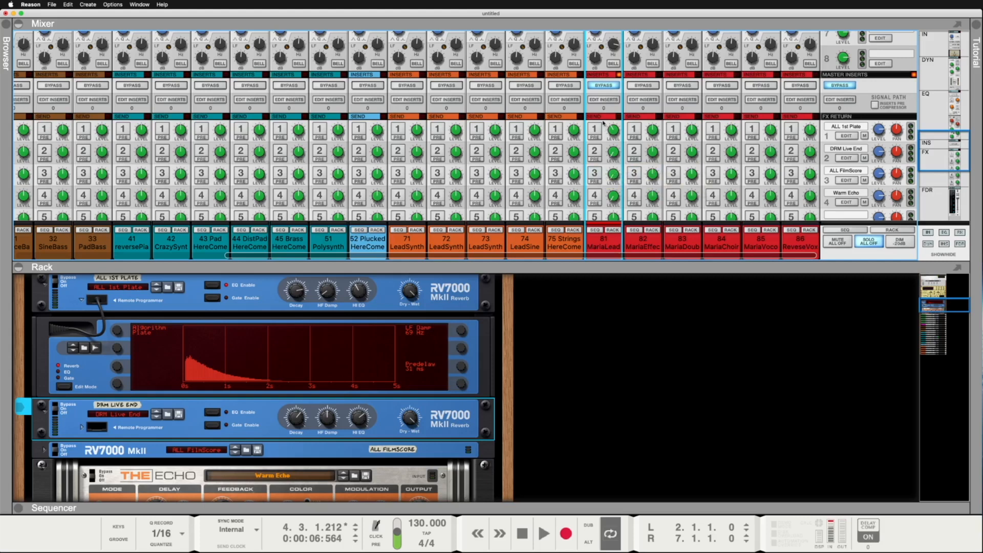
- Turn on the lead vocal's fourth FX send and play briefly to hear it through Warm Echo
click(595, 196)
key(space)
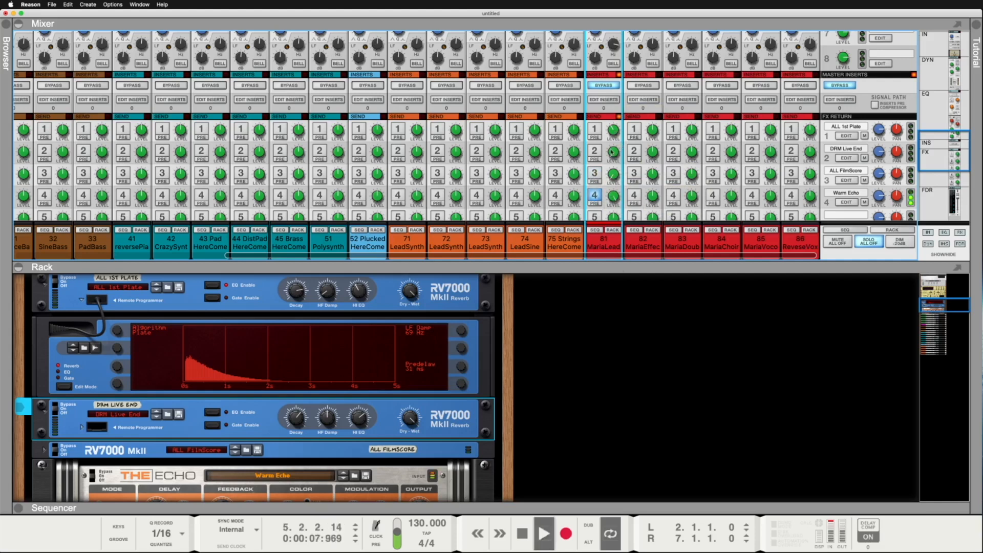
key(space)
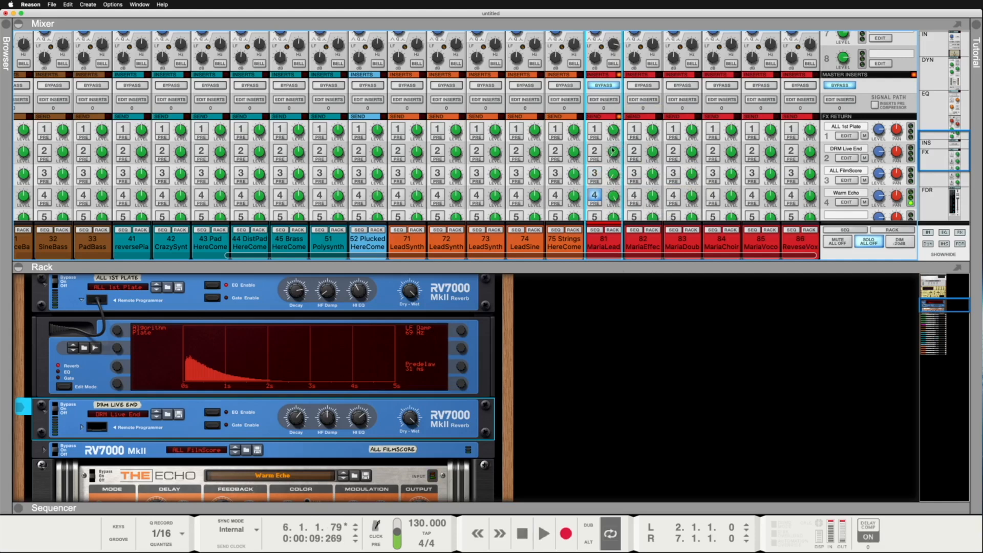
drag(614, 202, 616, 224)
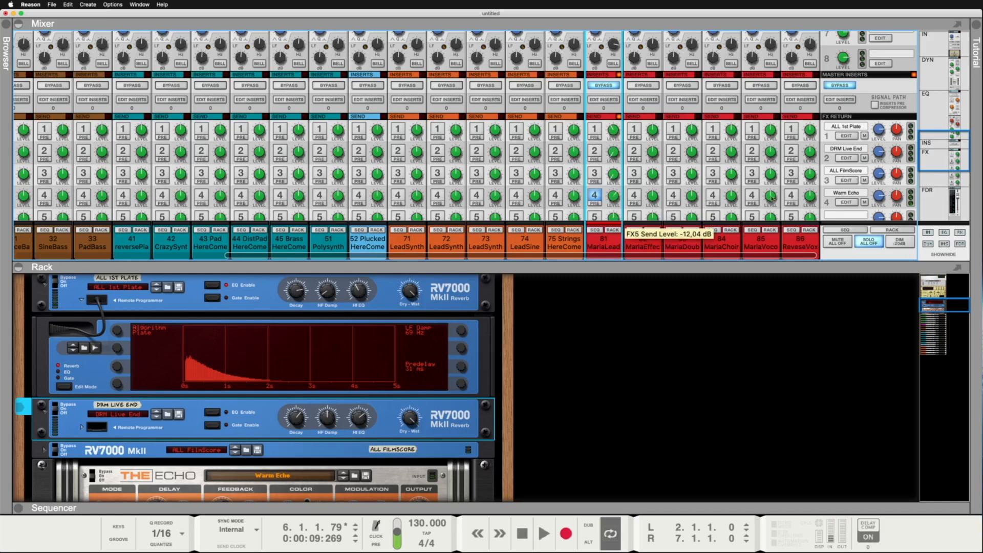
- Show the Warm Echo device in the rack from its FX return, and play the lead vocal through it briefly
click(850, 203)
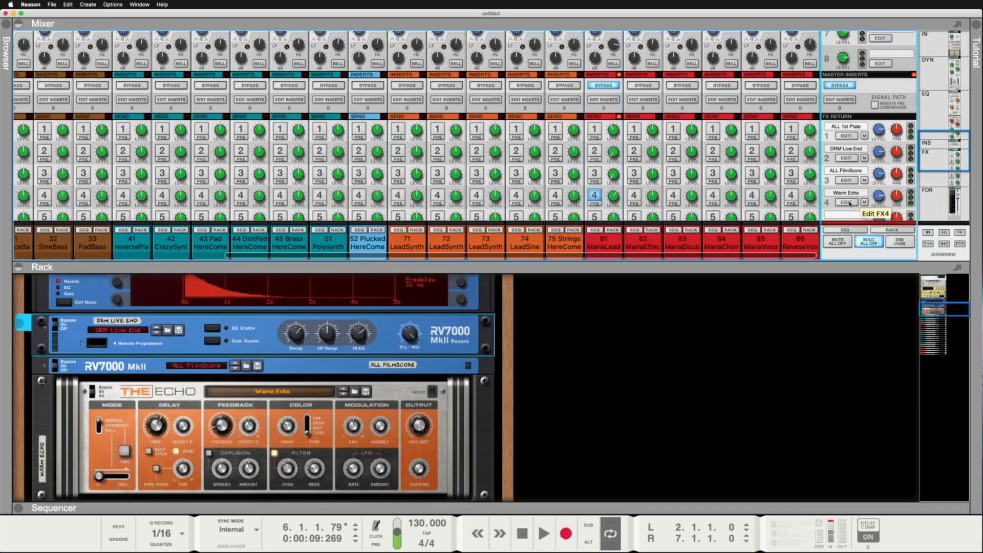
scroll(424, 368, down, 1)
scroll(424, 367, down, 1)
key(space)
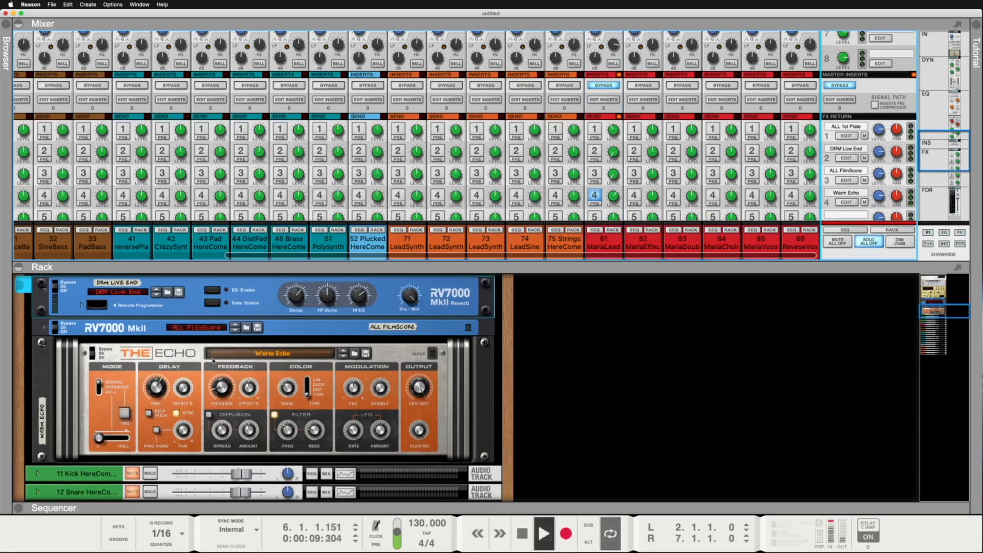
key(space)
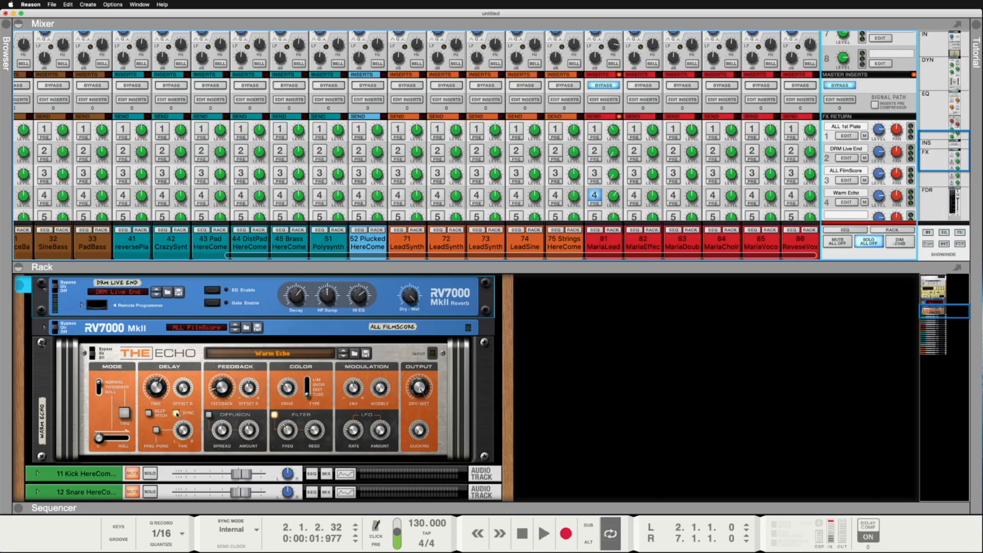
- Turn off Warm Echo's tempo sync and try different free delay times during playback, including about 119 ms
click(177, 414)
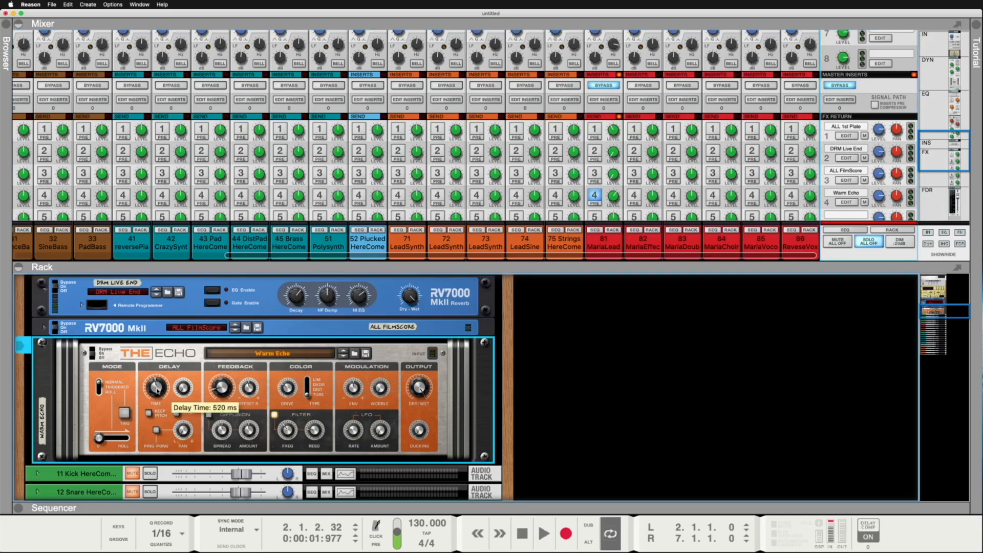
scroll(156, 388, up, 5)
scroll(159, 396, down, 8)
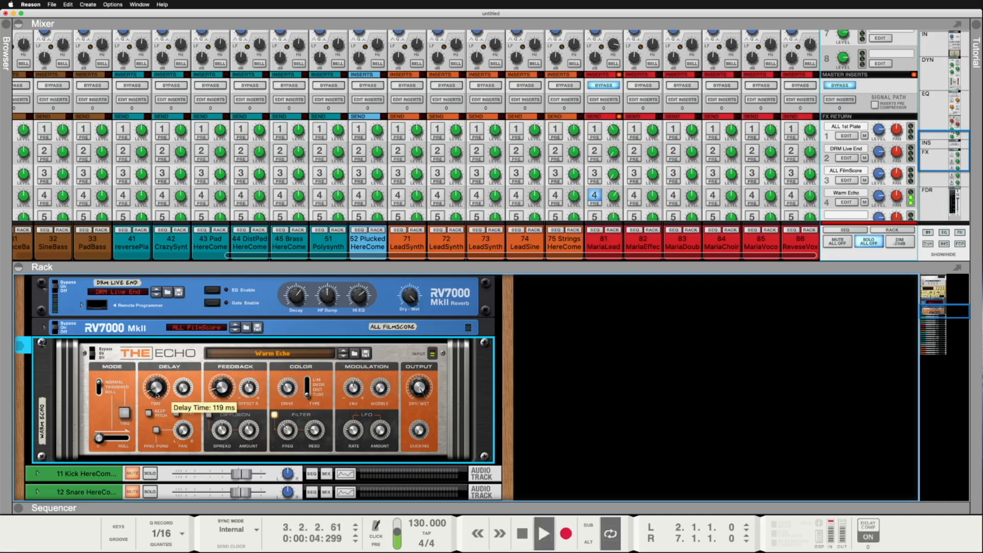
drag(156, 395, 150, 348)
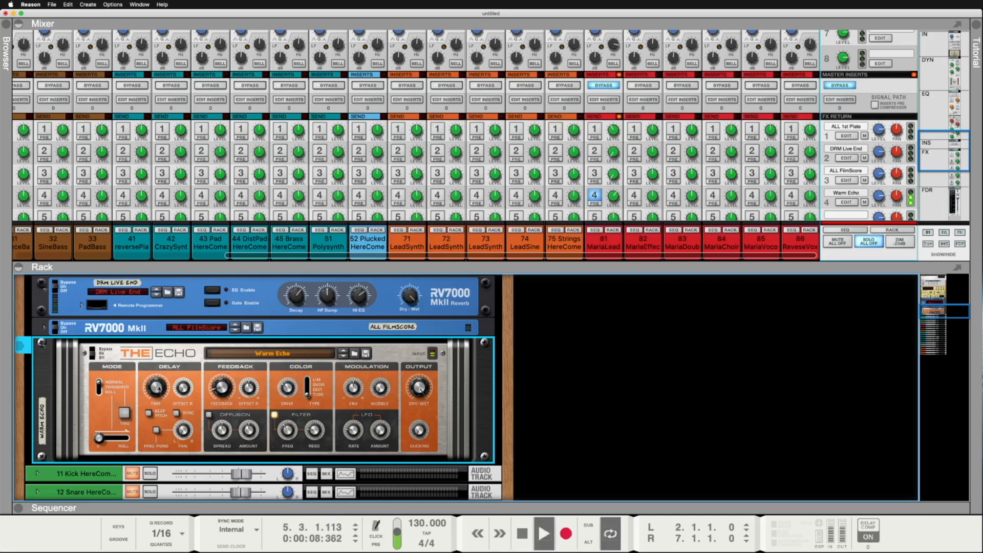
key(space)
drag(159, 388, 158, 410)
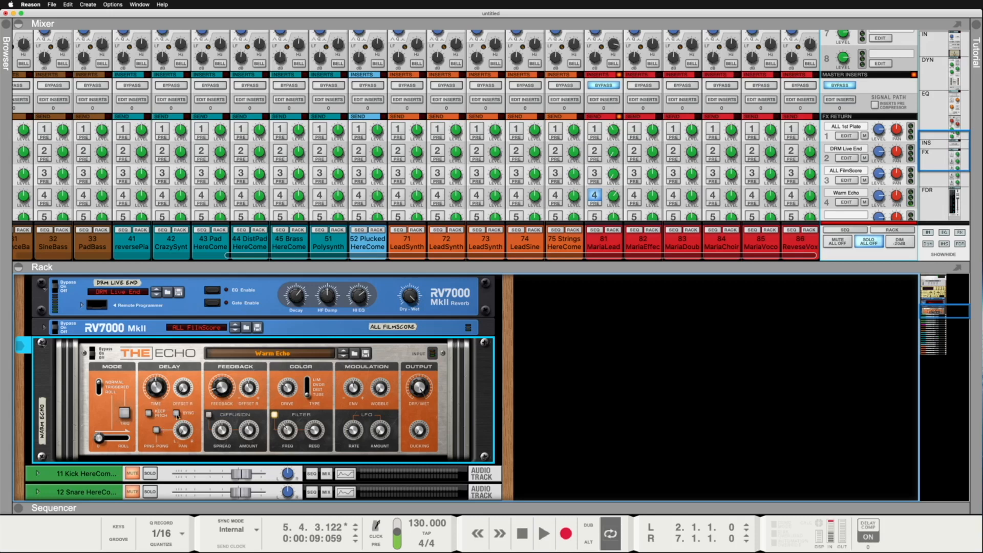
- Sync Warm Echo's delay to the tempo at 1/4, and set its filter frequency to about 1.19 kHz during playback
click(176, 413)
drag(157, 384, 160, 380)
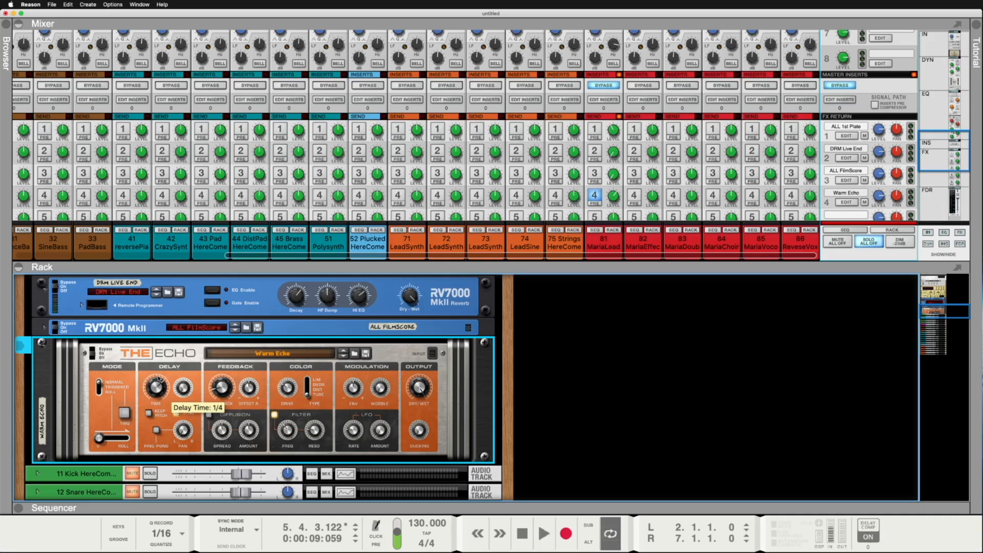
key(space)
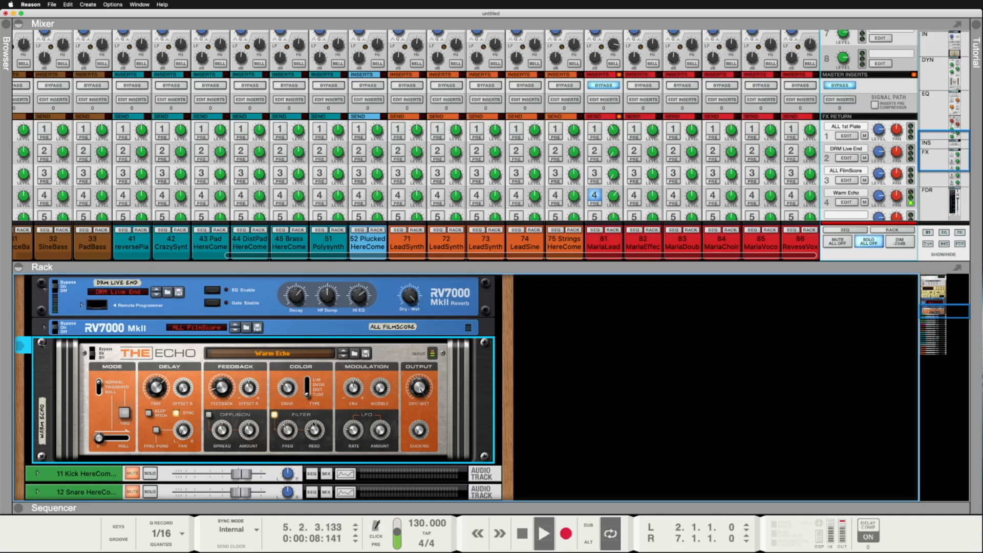
drag(286, 431, 286, 429)
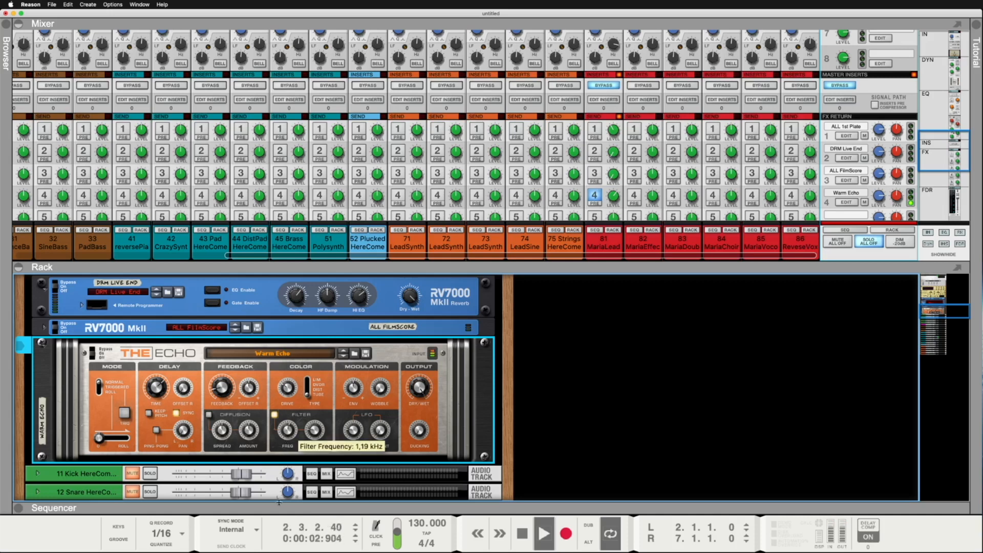
key(space)
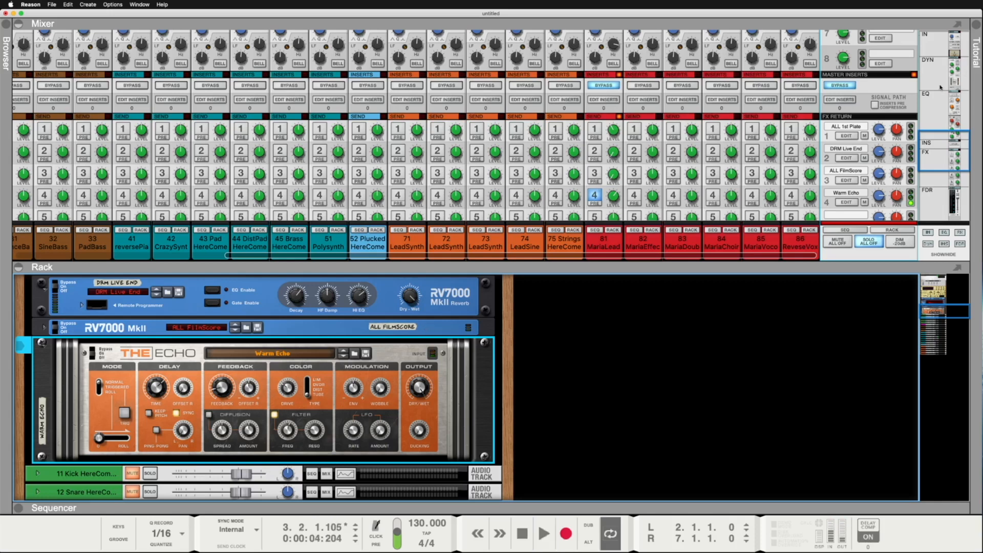
- Turn on the lead vocal's first FX send alongside the fourth, raise the fourth send's level, and play both effects together
click(596, 130)
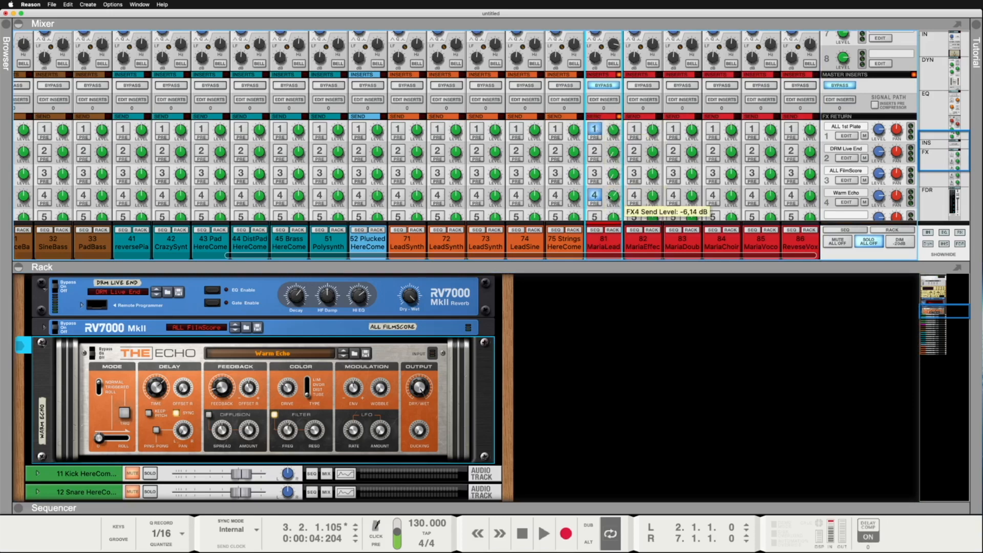
drag(610, 197, 610, 184)
key(space)
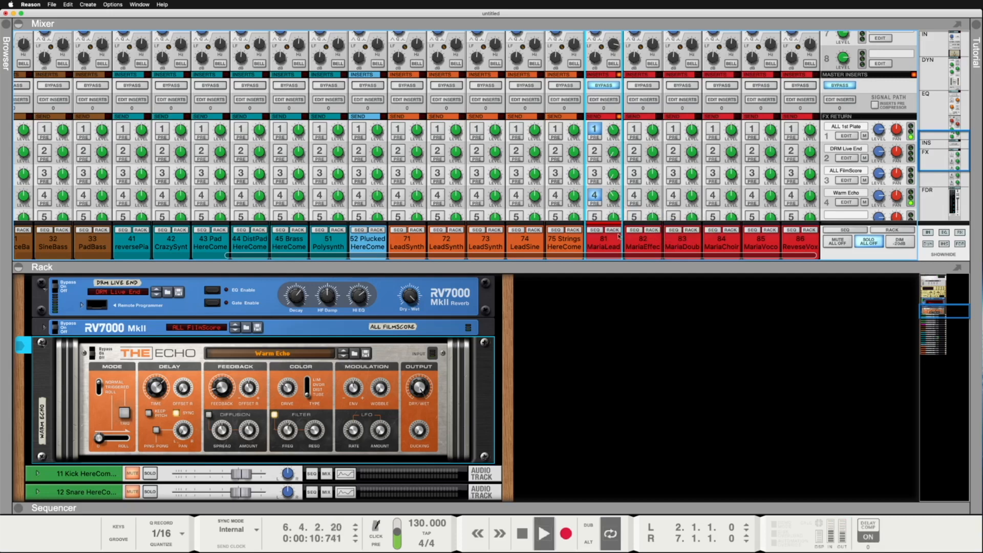
key(space)
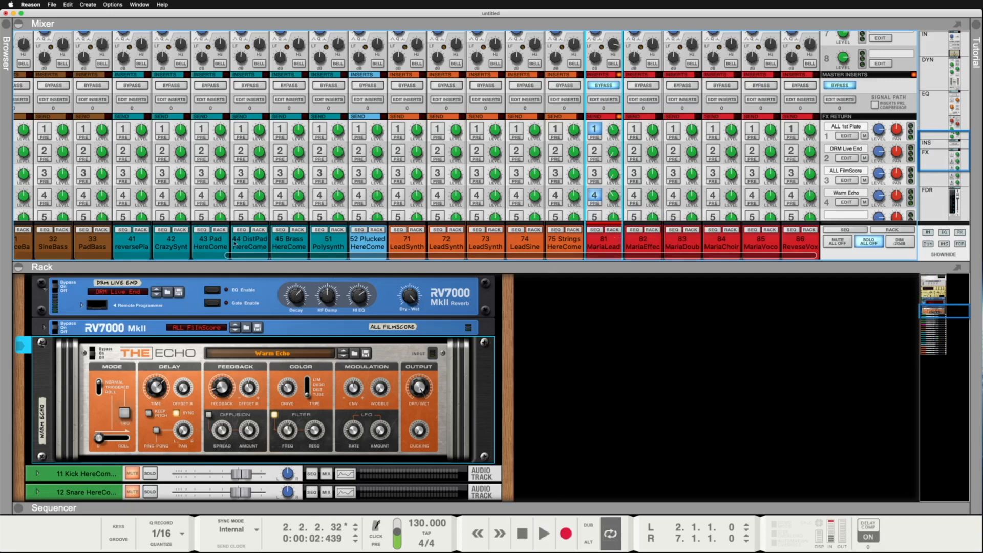
- Fold the rack away and set the lead vocal's channel fader to about -0.14 dB during playback
click(19, 267)
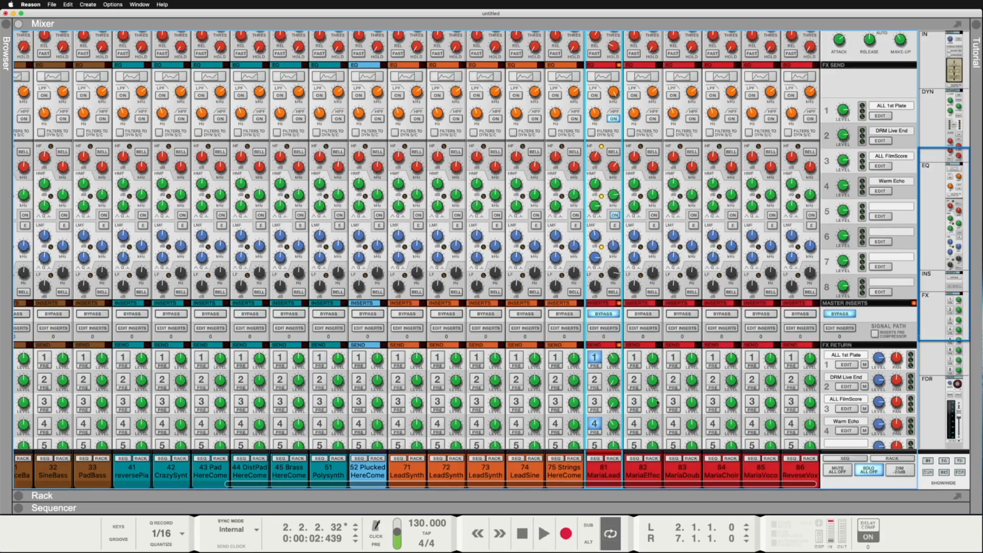
scroll(657, 403, down, 7)
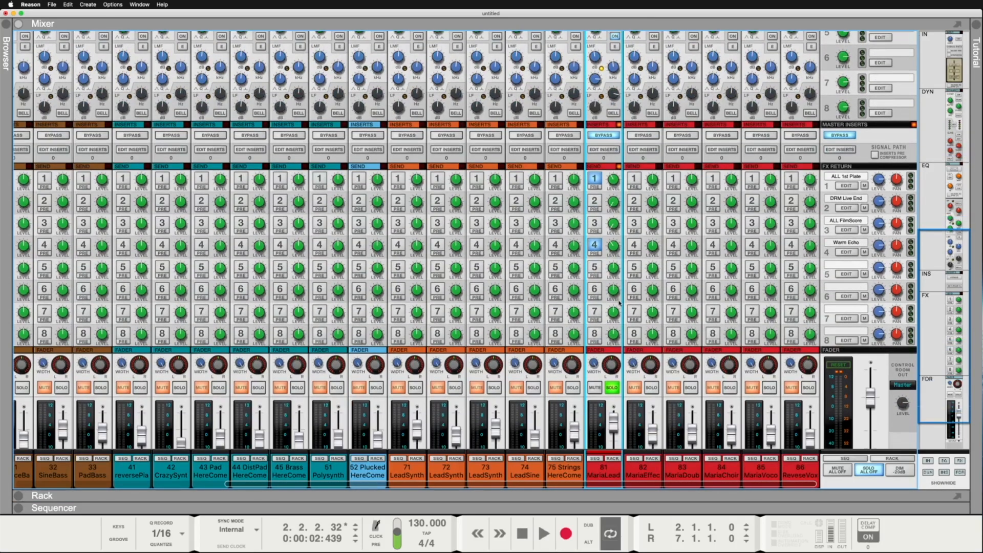
scroll(619, 302, down, 2)
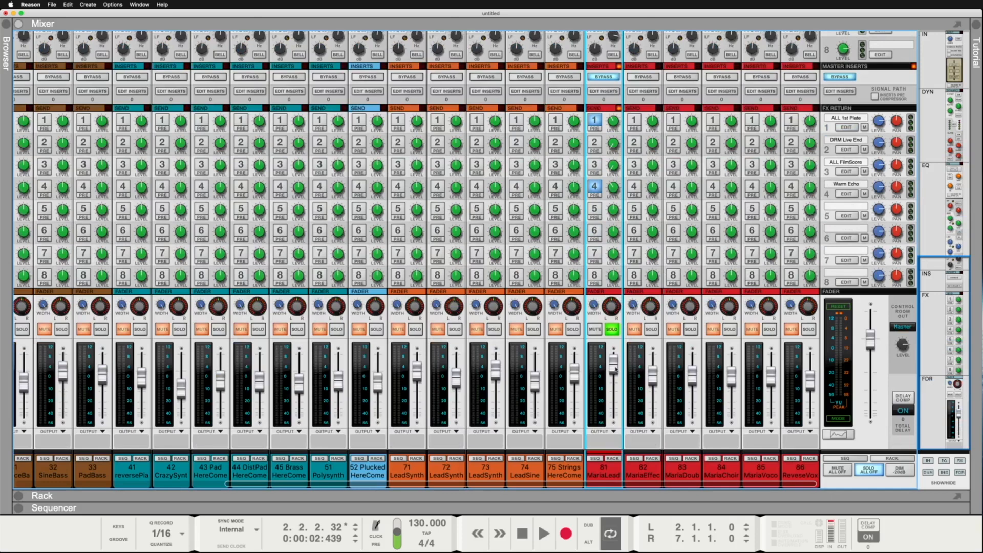
key(space)
mouse_move(614, 366)
mouse_down()
mouse_move(619, 420)
mouse_move(618, 349)
mouse_move(615, 373)
mouse_up()
key(space)
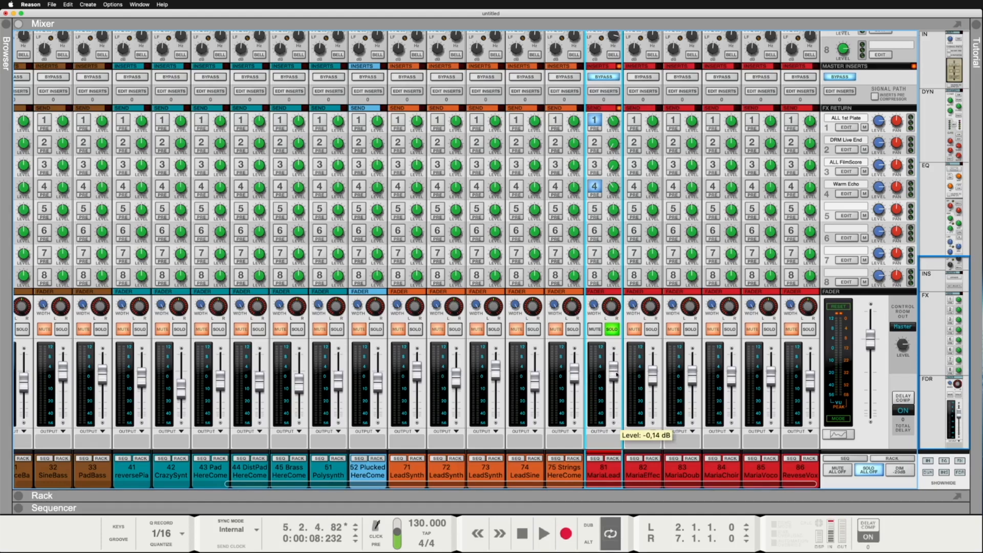
- Pull the lead vocal's fader down to about -42.44 dB, reset it to 0.00 dB, and play the song
super+click(619, 372)
drag(615, 372, 614, 409)
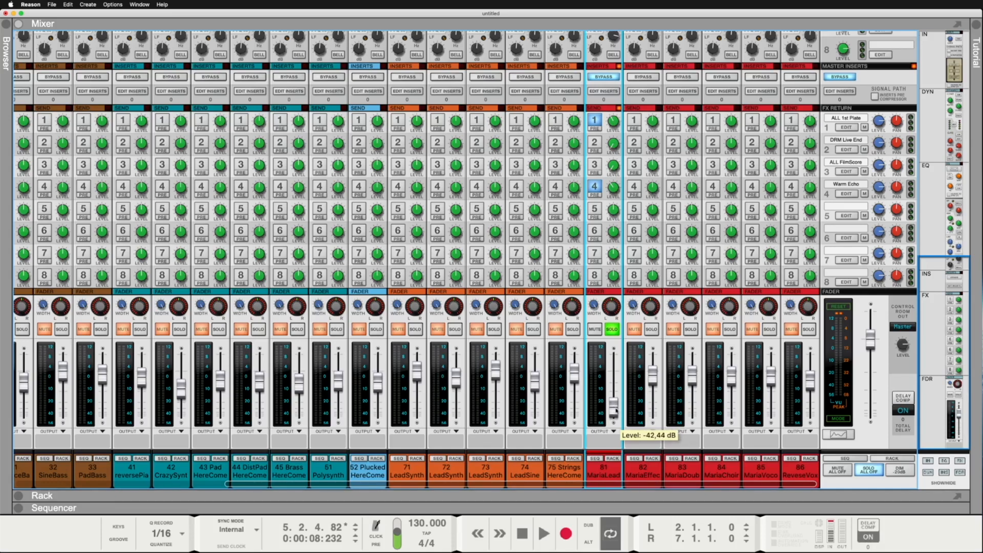
super+click(617, 413)
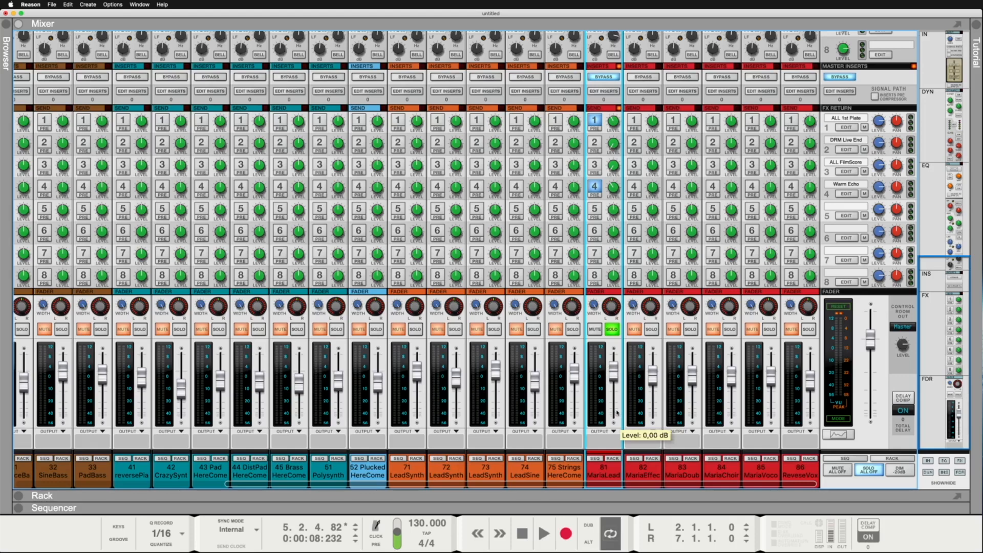
key(space)
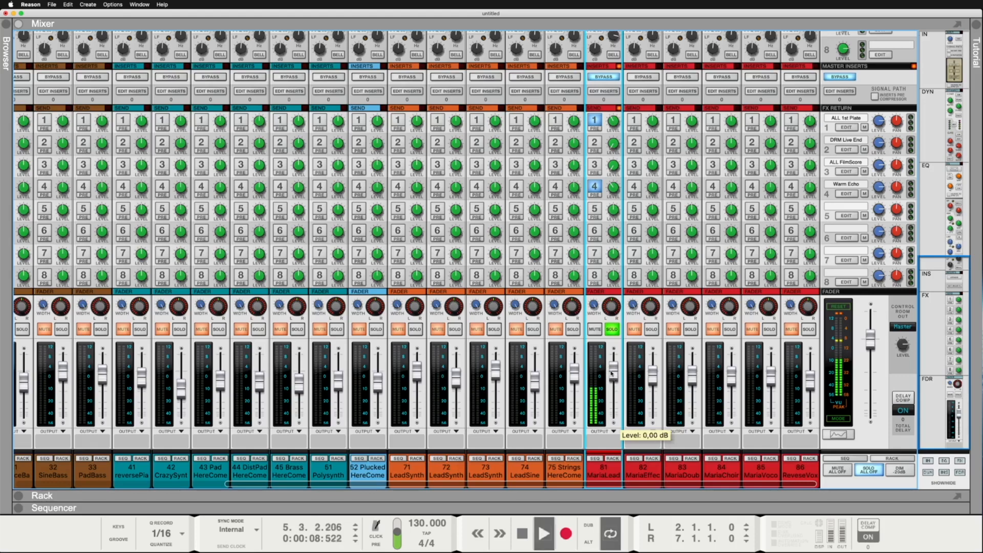
- Raise the lead vocal's channel fader slightly above 0 dB during playback
drag(613, 388, 611, 362)
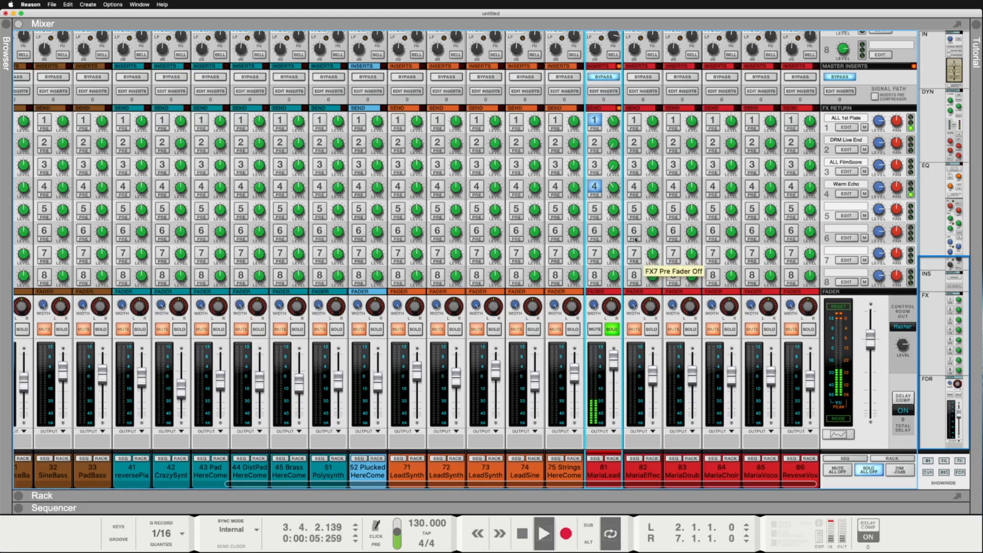
- Review the lead vocal's channel strip section by section, from input and signal path through dynamics, EQ, inserts and sends to the fader
scroll(633, 256, up, 8)
scroll(638, 241, up, 10)
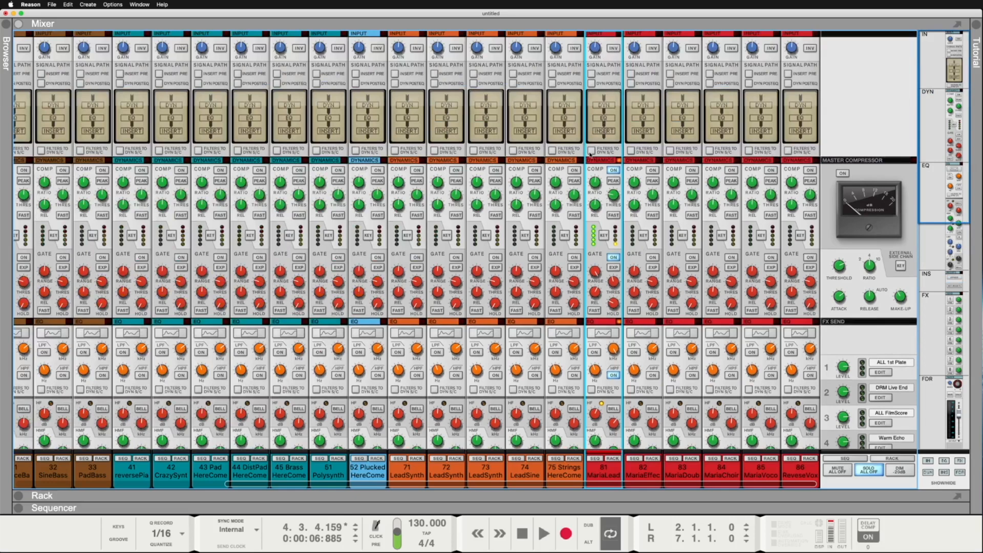
scroll(590, 155, down, 3)
scroll(590, 154, up, 2)
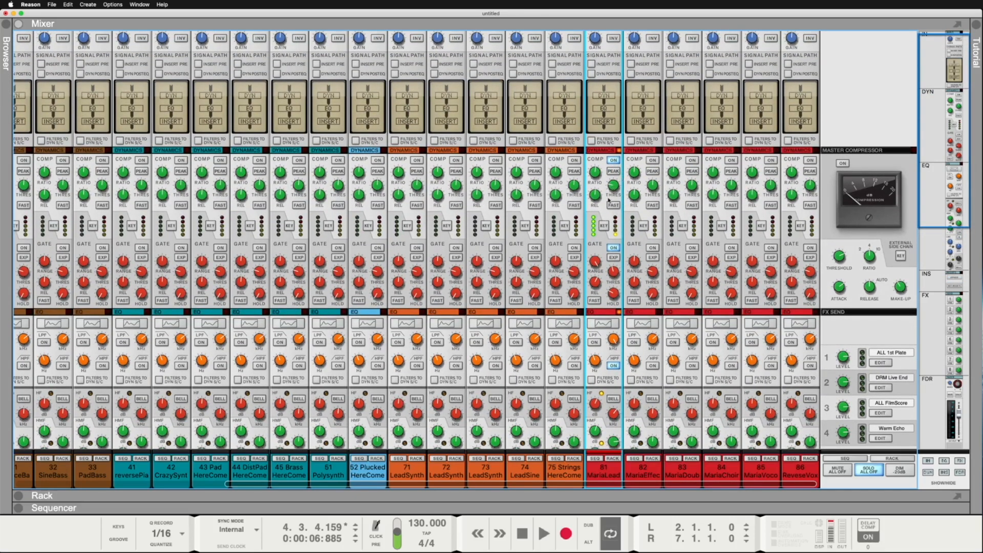
scroll(608, 269, down, 12)
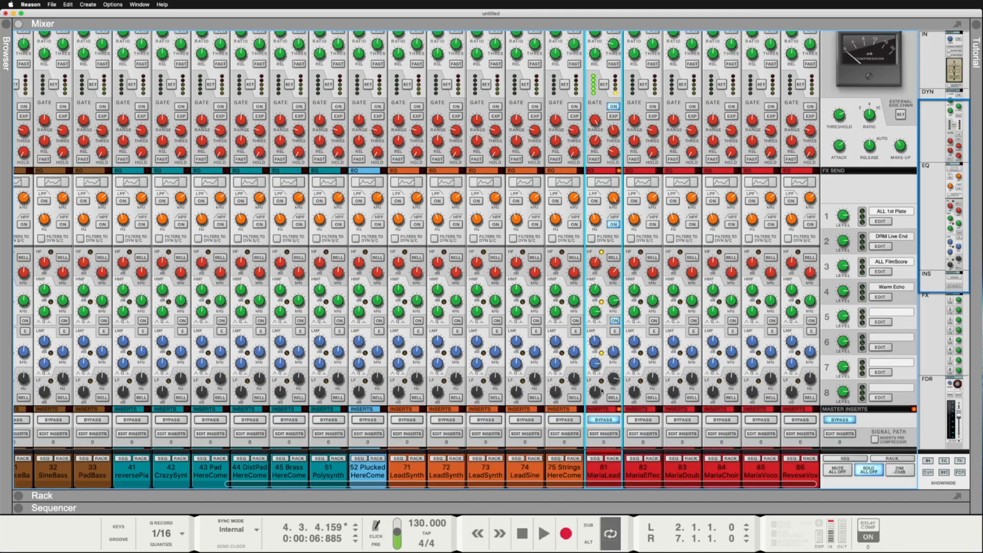
scroll(603, 392, down, 16)
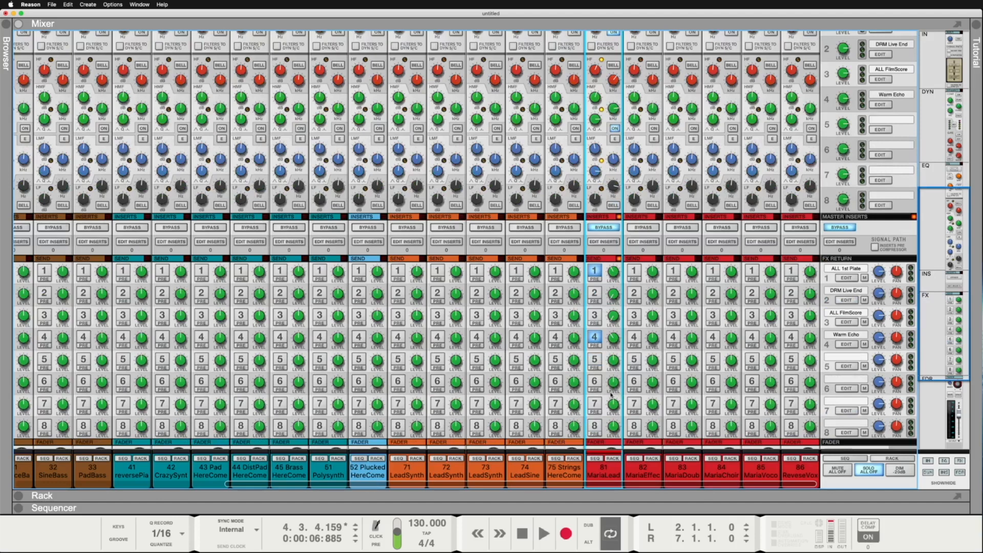
scroll(606, 313, down, 4)
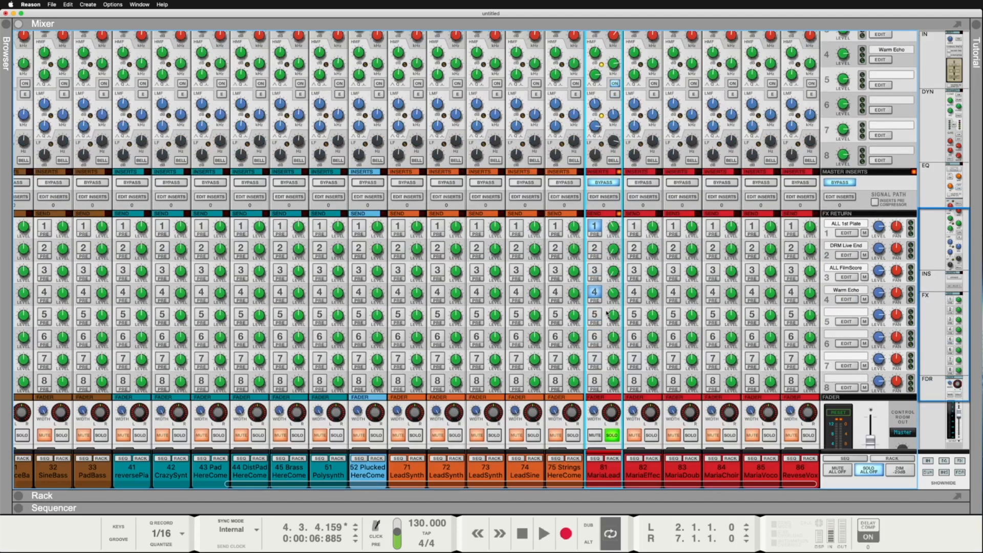
scroll(609, 316, down, 8)
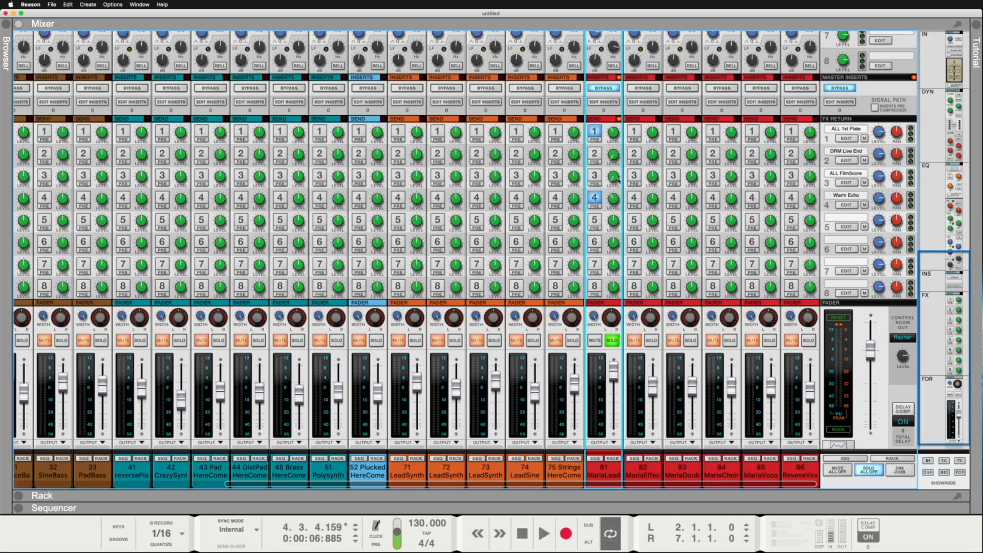
- Turn off the insert bypass on the lead vocal channel and open its inserts for editing in the rack
scroll(623, 367, up, 13)
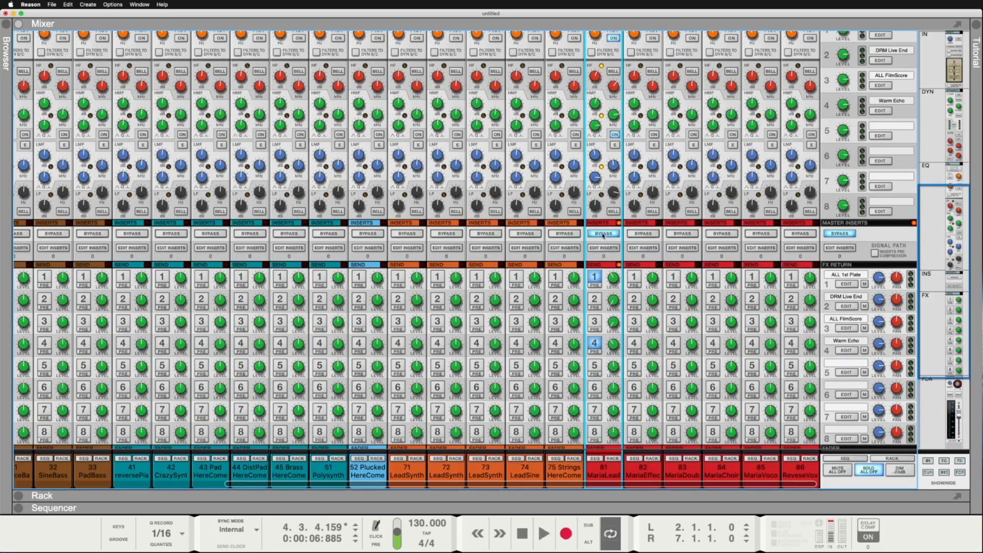
click(603, 234)
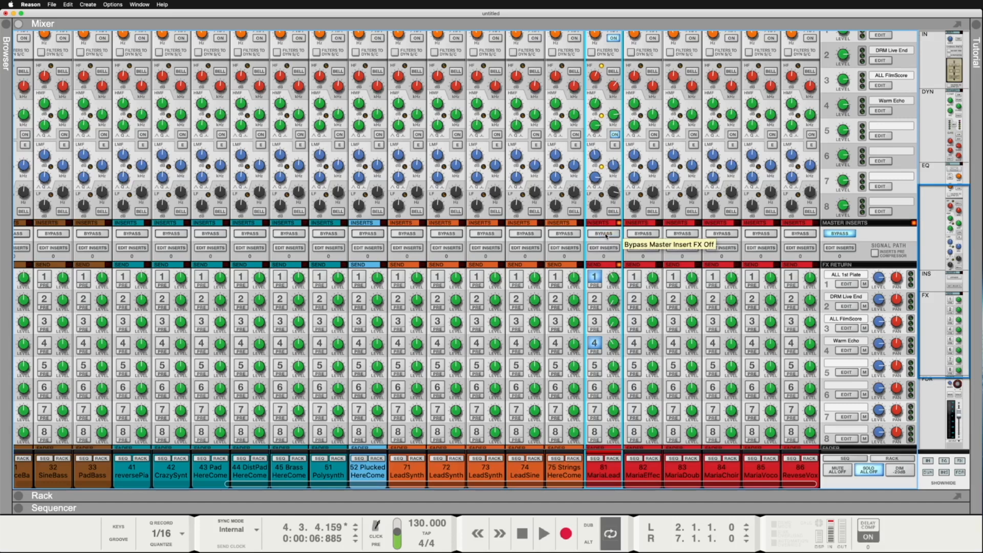
scroll(602, 250, down, 1)
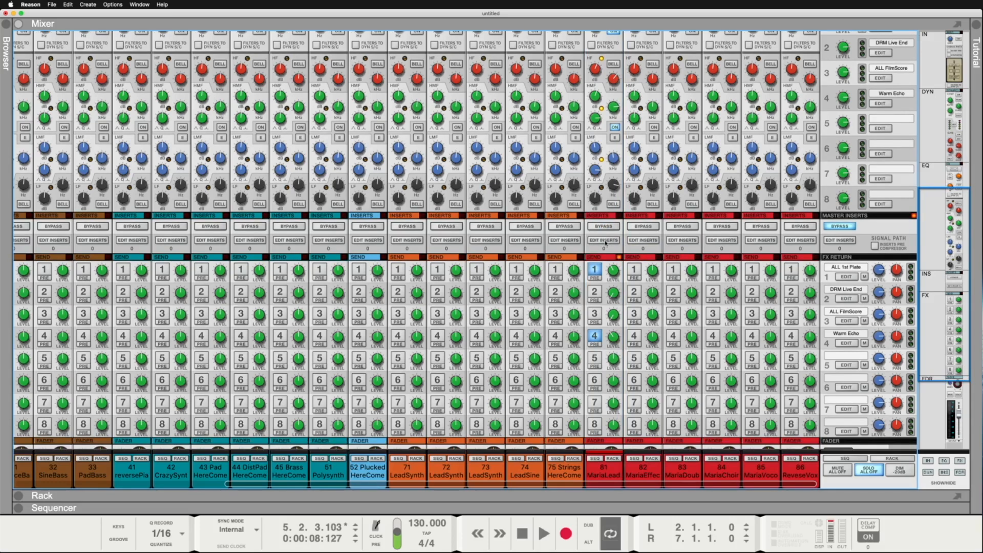
click(602, 241)
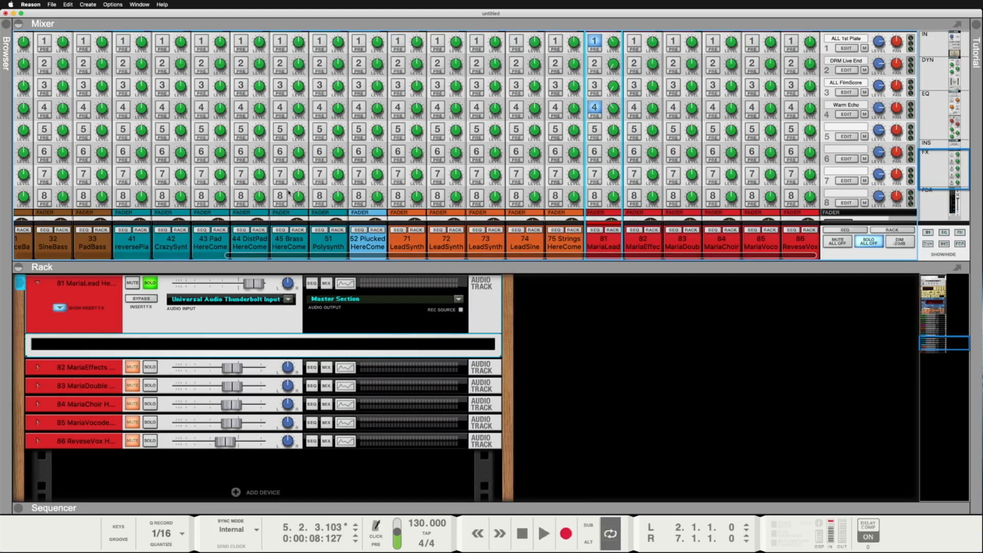
- Add a PH-90 Phaser from the effects browser to the lead vocal's insert slot and play the result
click(6, 40)
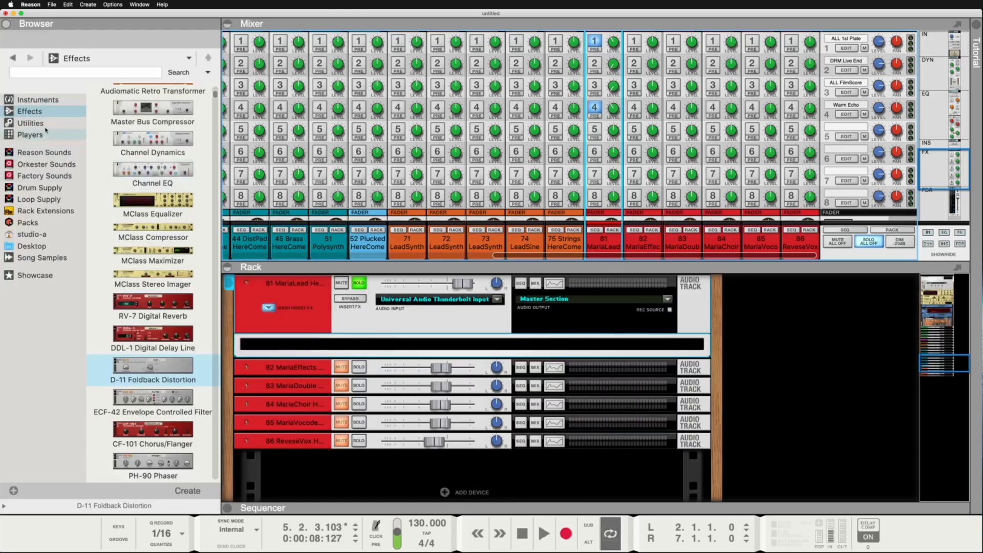
scroll(153, 190, down, 1)
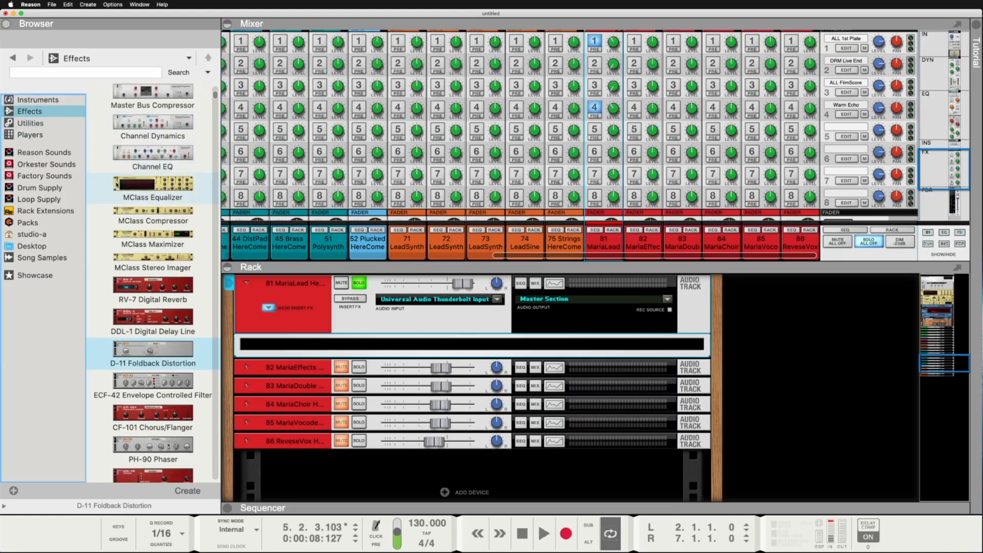
scroll(117, 185, down, 10)
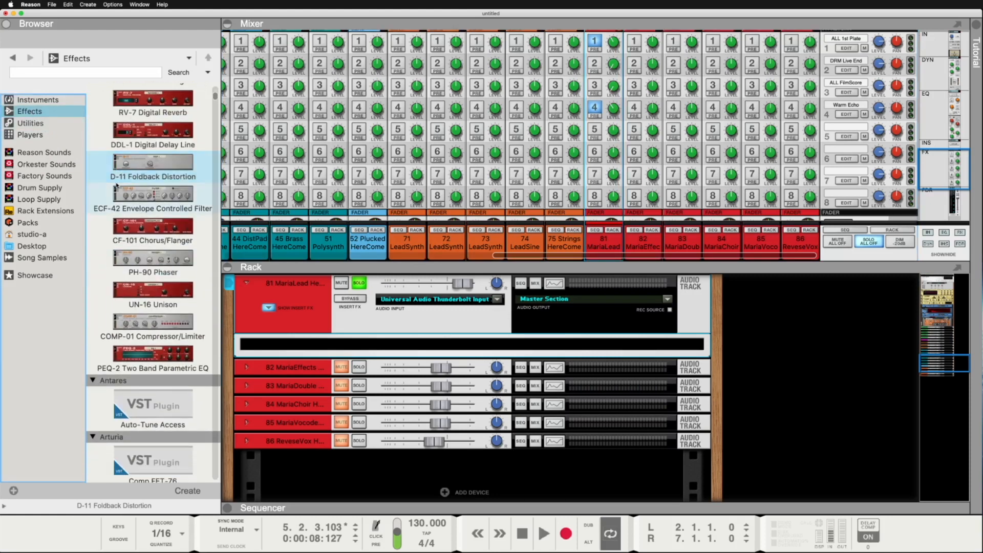
scroll(131, 262, up, 1)
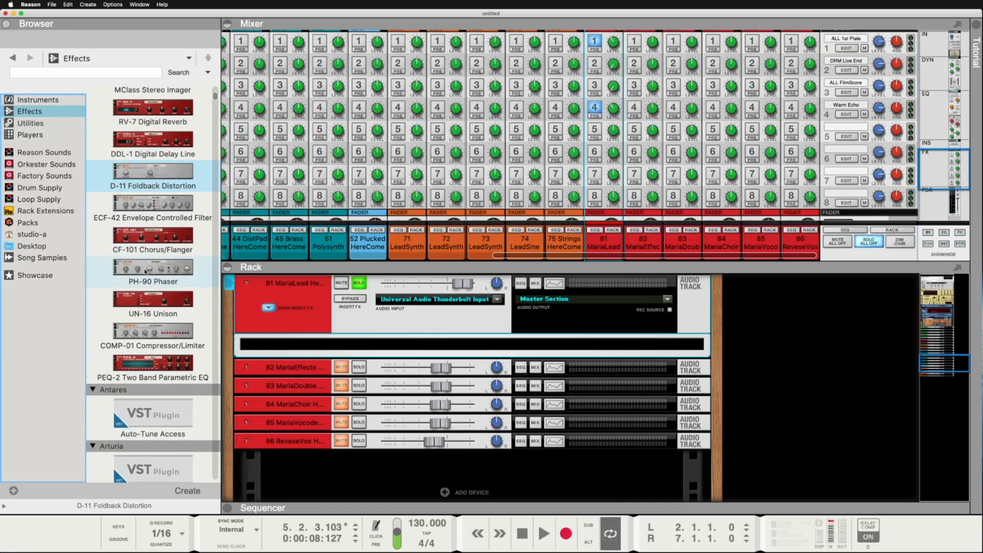
drag(146, 272, 254, 349)
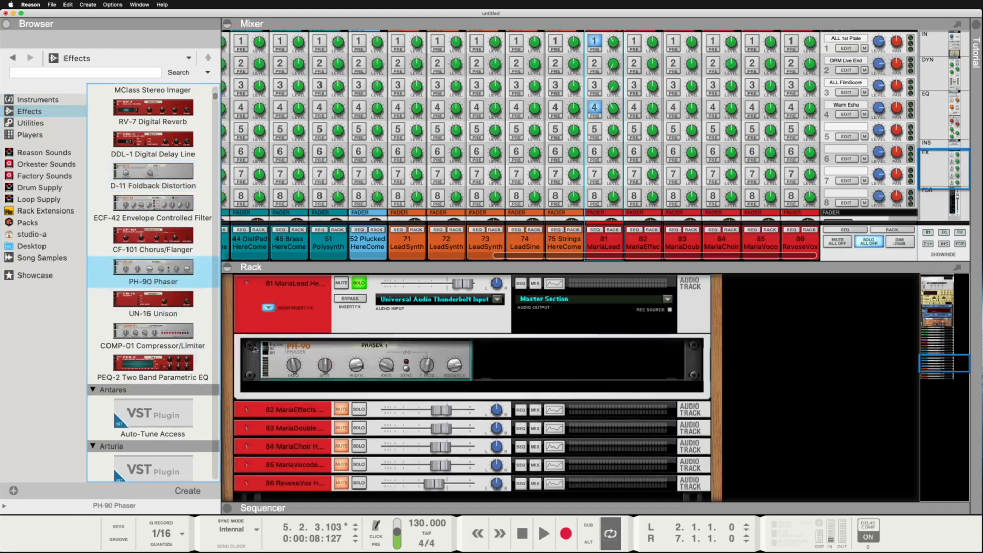
key(space)
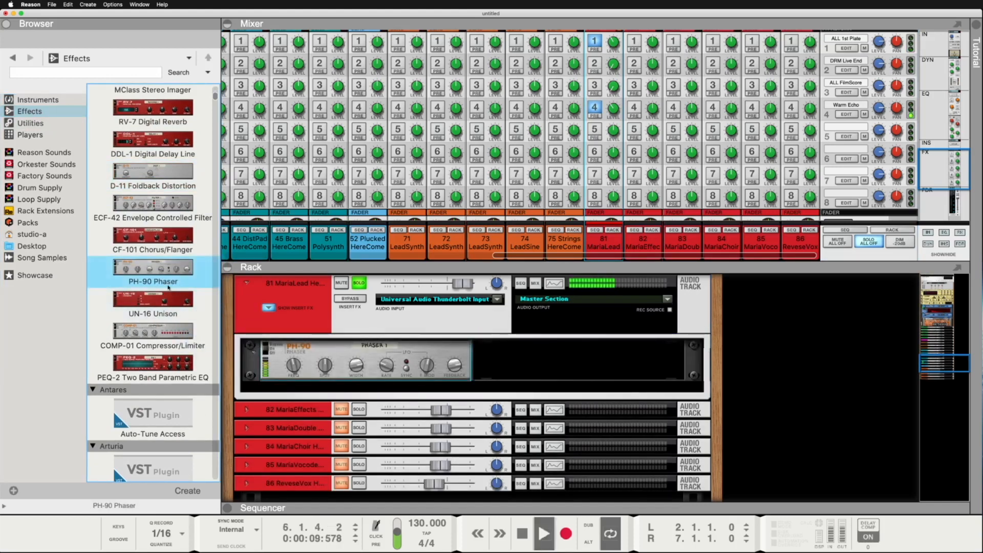
scroll(168, 288, up, 1)
key(space)
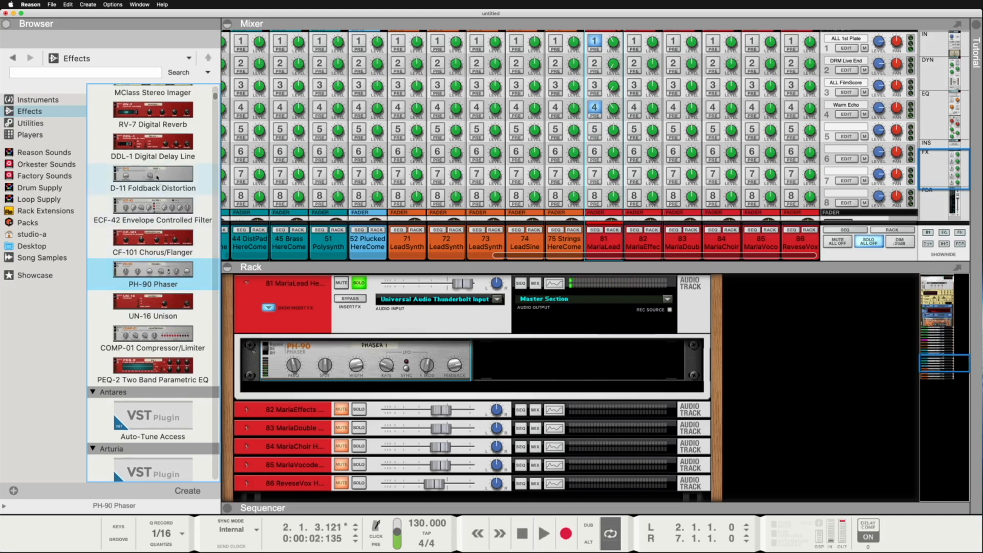
- Replace the phaser with a D-11 Foldback Distortion and adjust its Amount during playback
drag(157, 177, 338, 373)
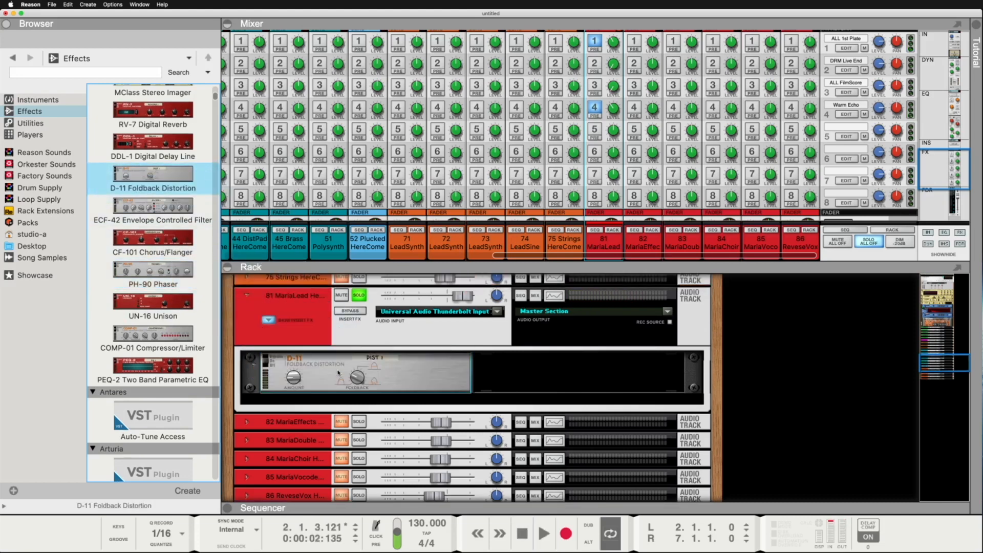
key(space)
click(295, 373)
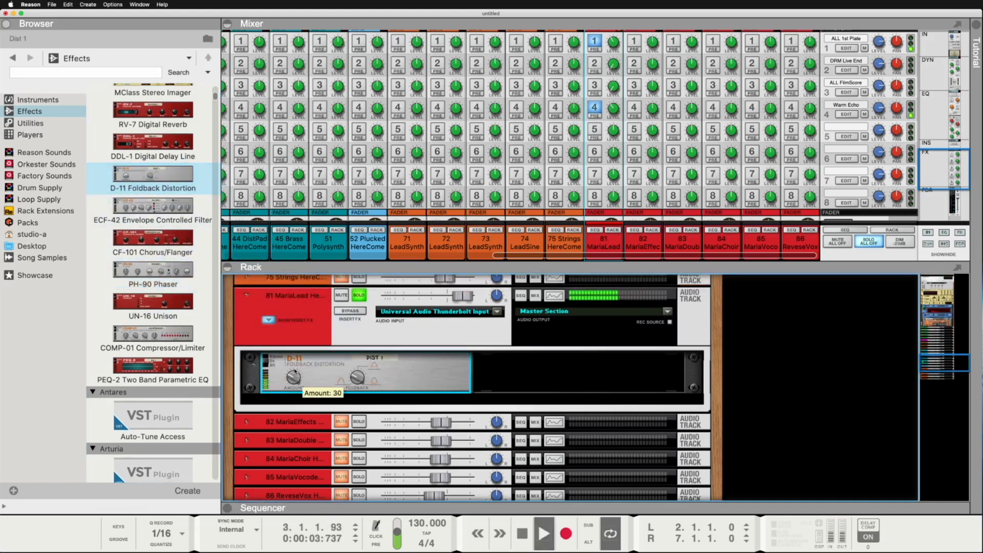
drag(295, 372, 295, 353)
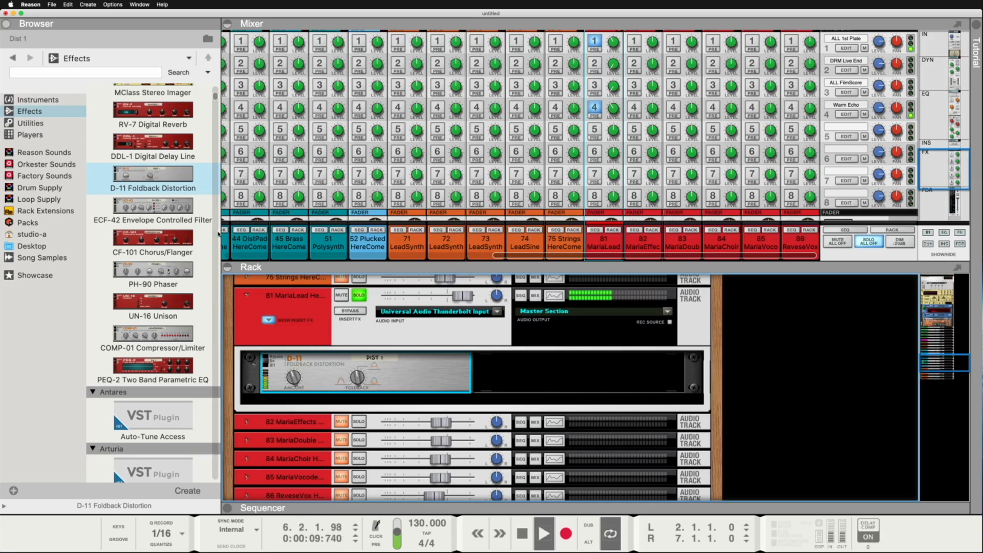
- Play the distorted lead vocal, bypass its insert effects on the channel strip, and fold the browser away
scroll(506, 212, up, 1)
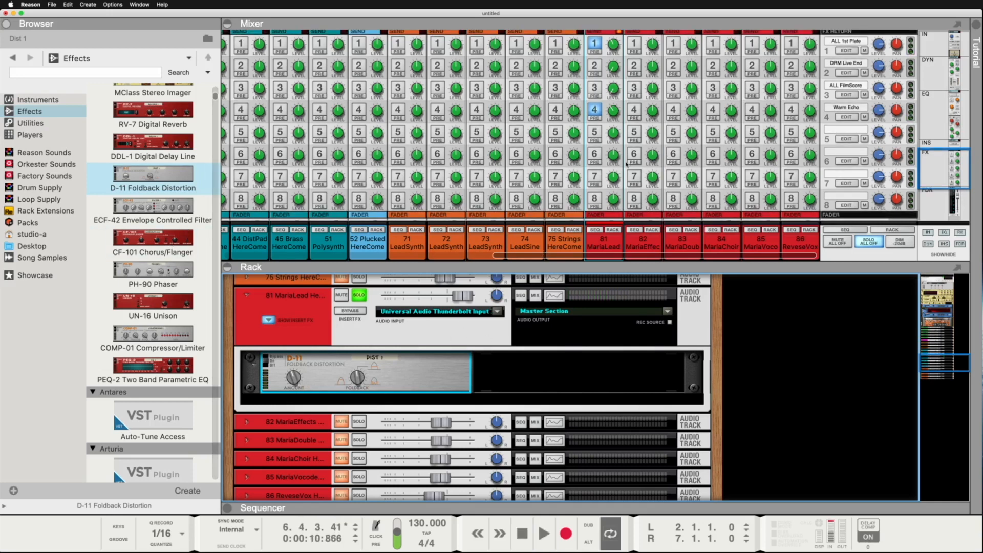
scroll(627, 164, up, 5)
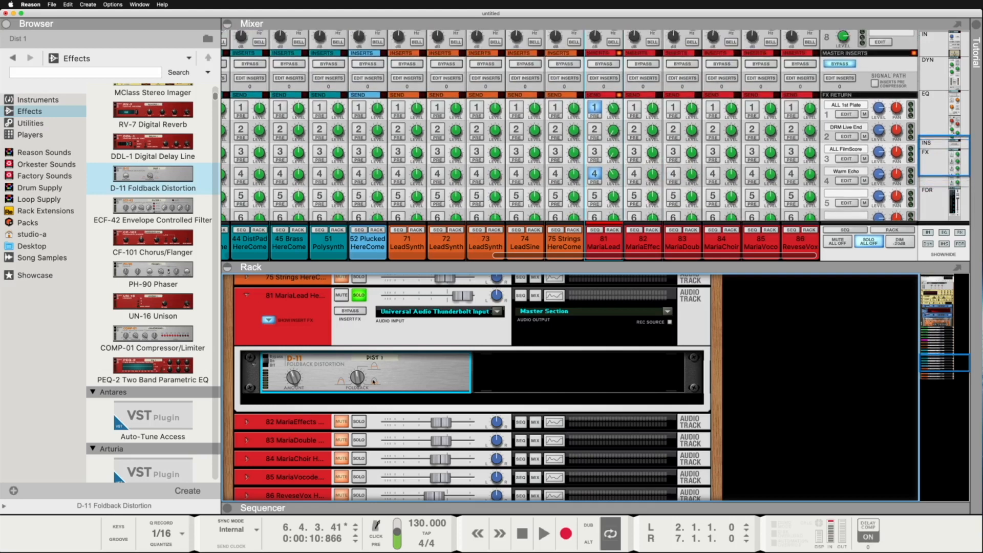
key(space)
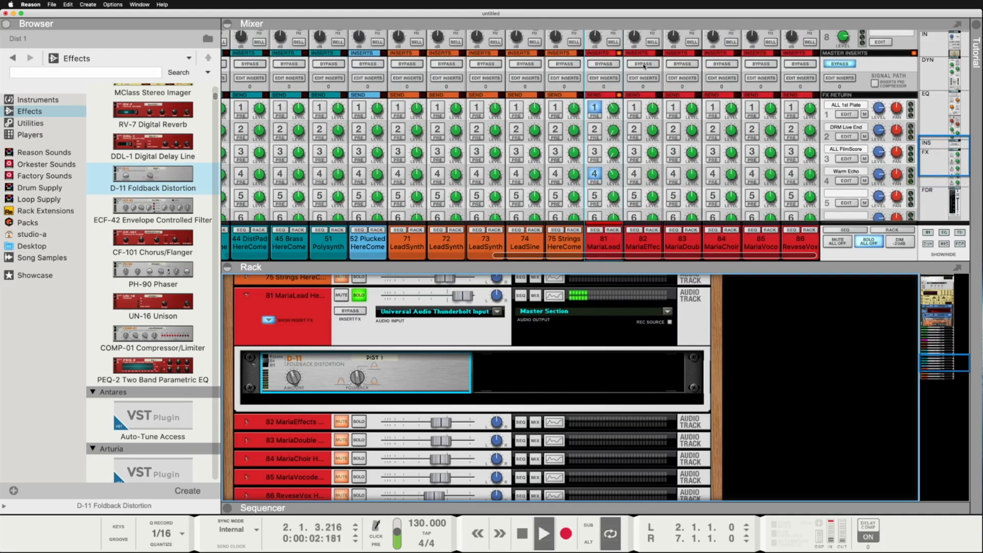
click(643, 64)
click(643, 64)
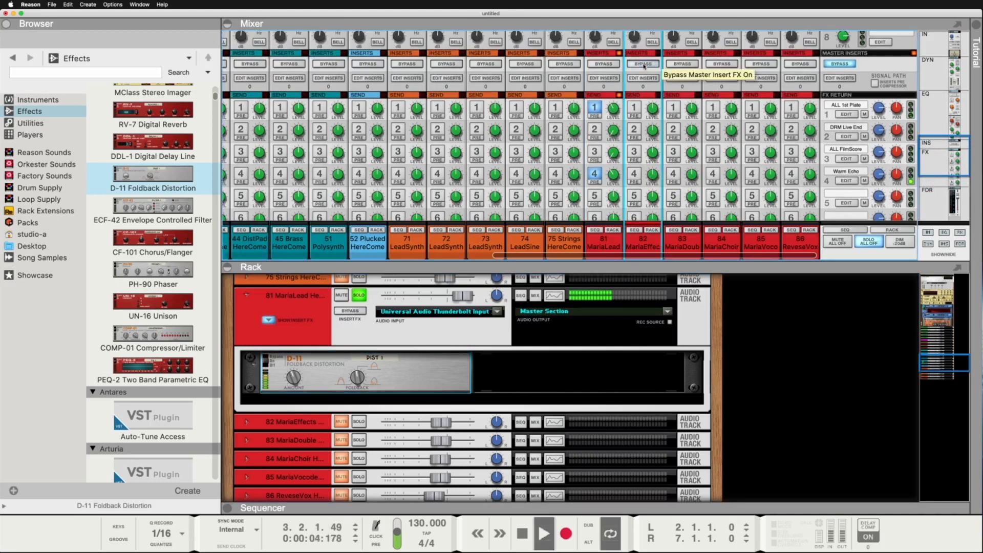
click(599, 64)
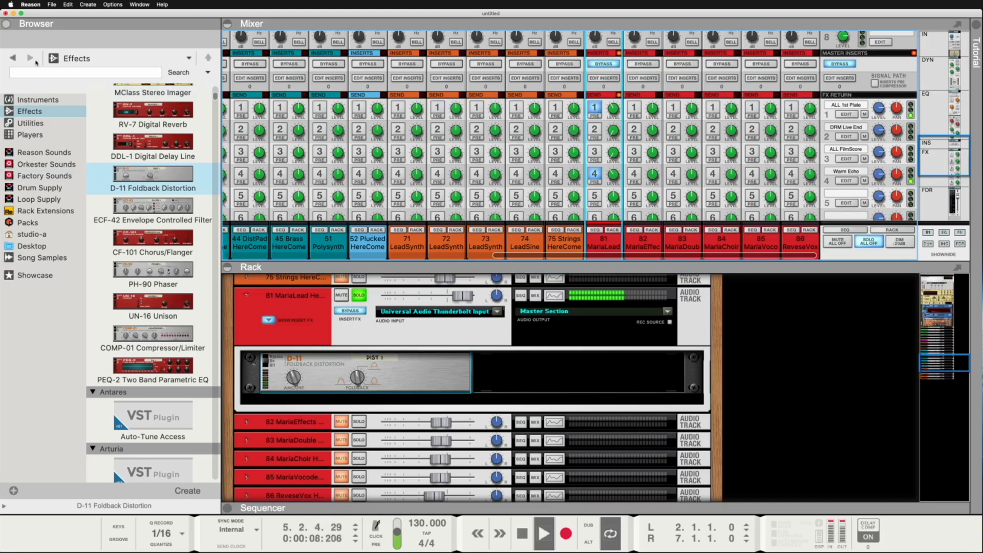
click(7, 23)
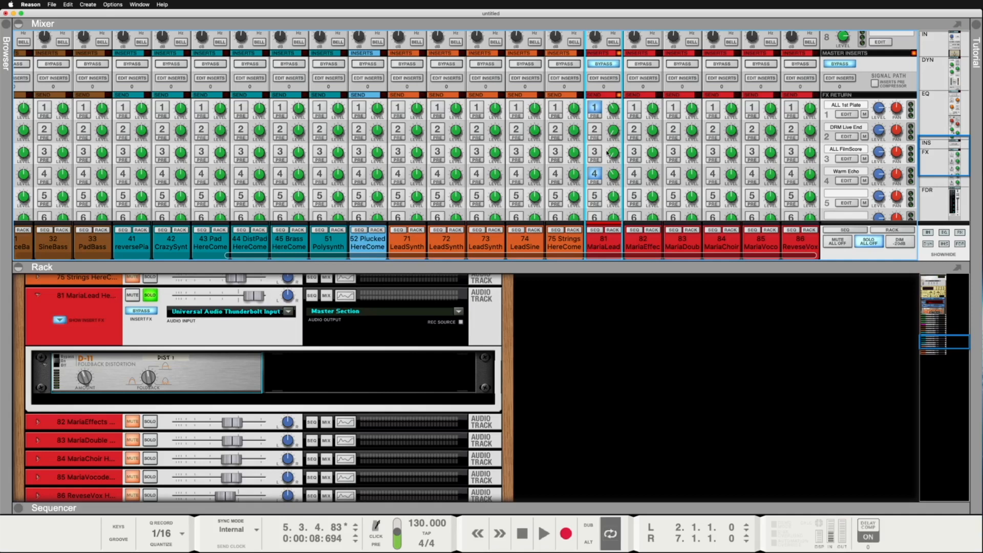
- Pan the lead vocal off-centre during playback and return its pan to 0
scroll(608, 152, down, 5)
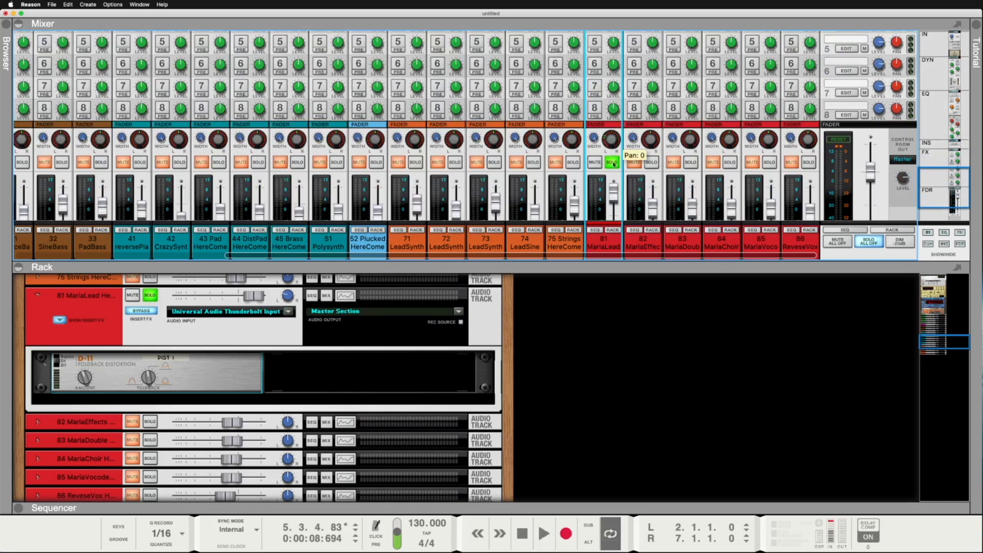
key(space)
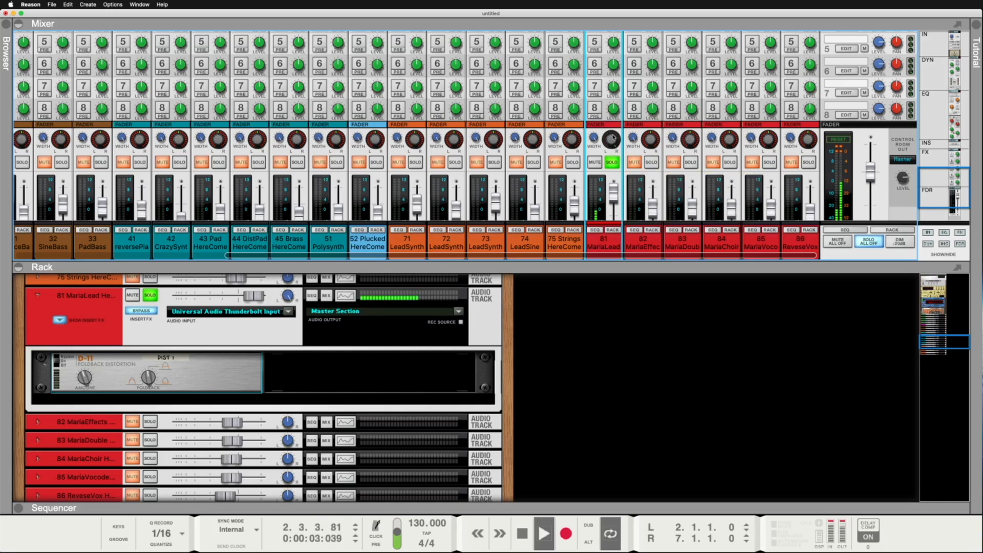
key(space)
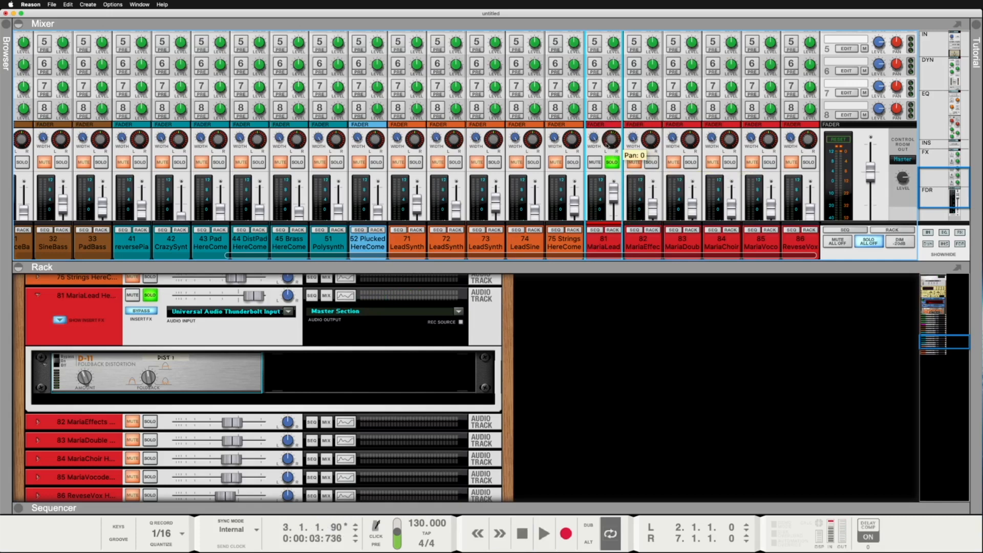
- Narrow the lead vocal's stereo width and restore it to full width
mouse_move(594, 143)
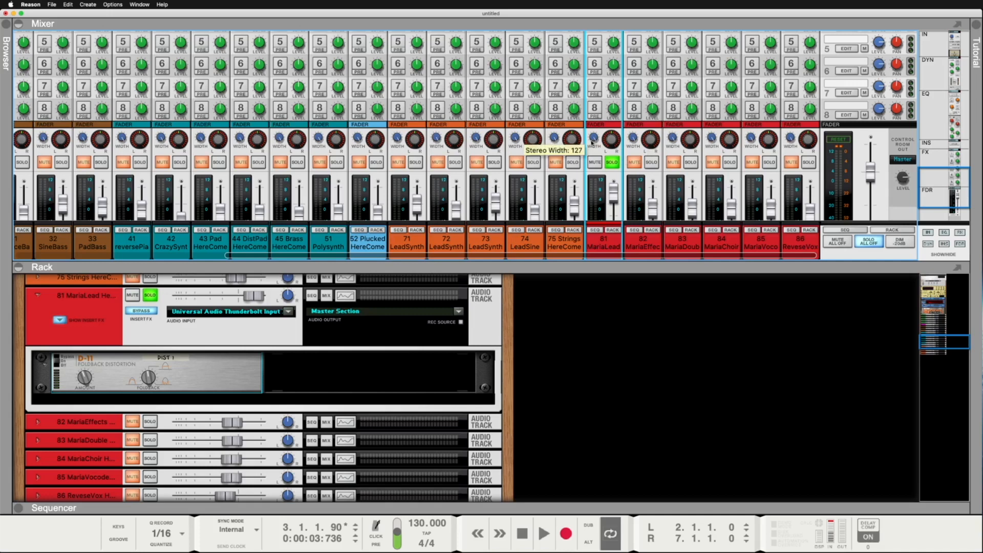
drag(594, 140, 600, 159)
mouse_move(616, 147)
drag(593, 140, 586, 109)
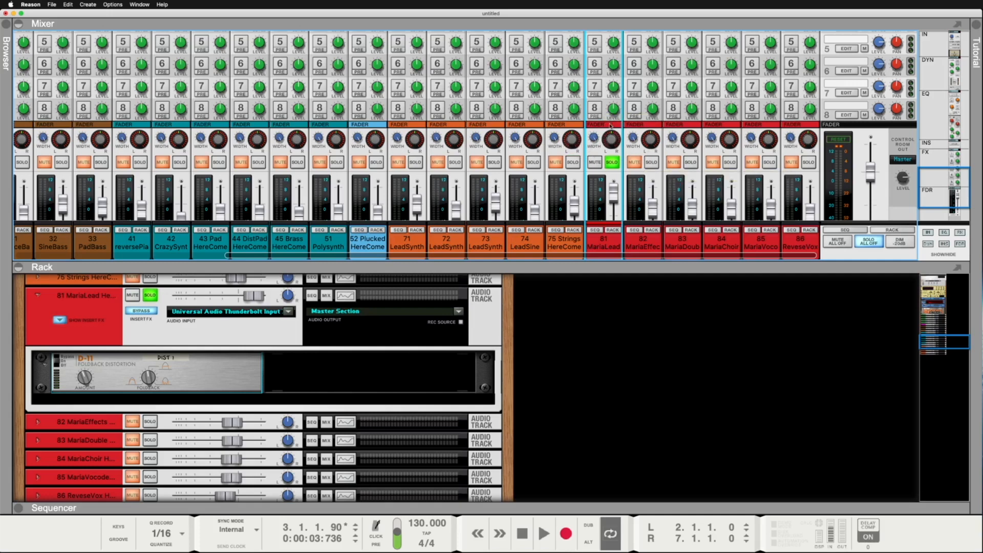
mouse_move(593, 137)
mouse_down()
mouse_move(584, 149)
mouse_move(579, 138)
mouse_move(582, 150)
mouse_move(587, 135)
mouse_up()
- Turn off the lead vocal's solo and go to the drum channels starting with 11 Kick
scroll(614, 207, down, 2)
scroll(612, 146, down, 3)
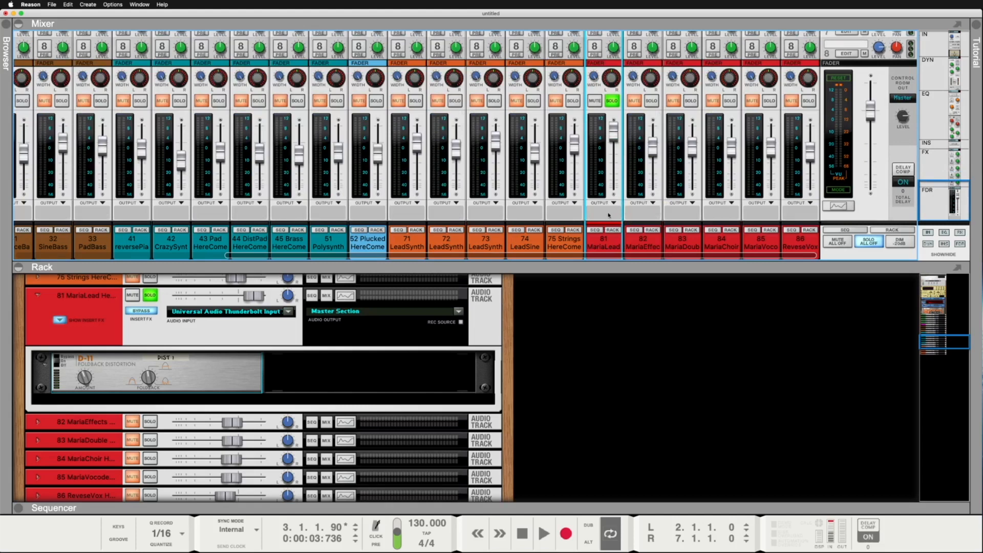
click(617, 104)
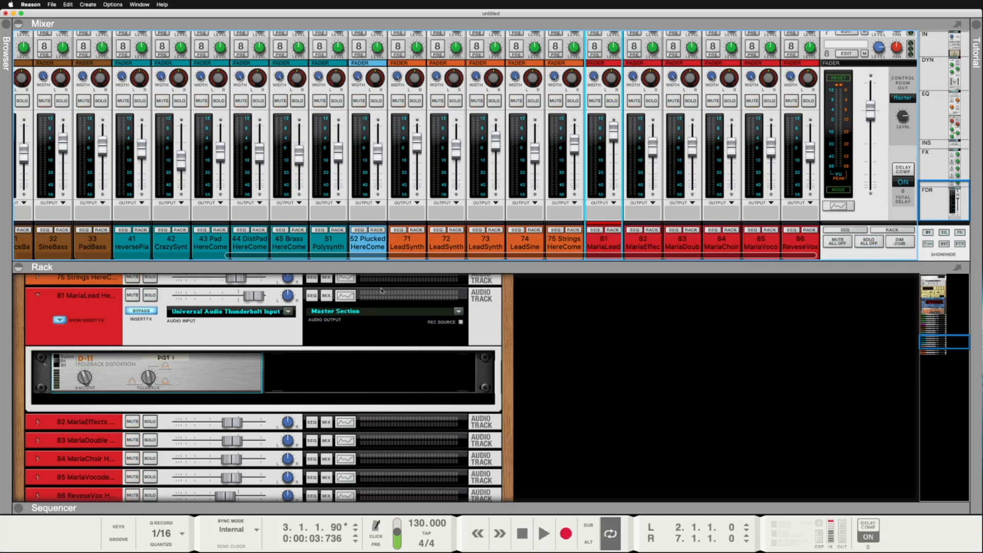
drag(388, 256, 93, 267)
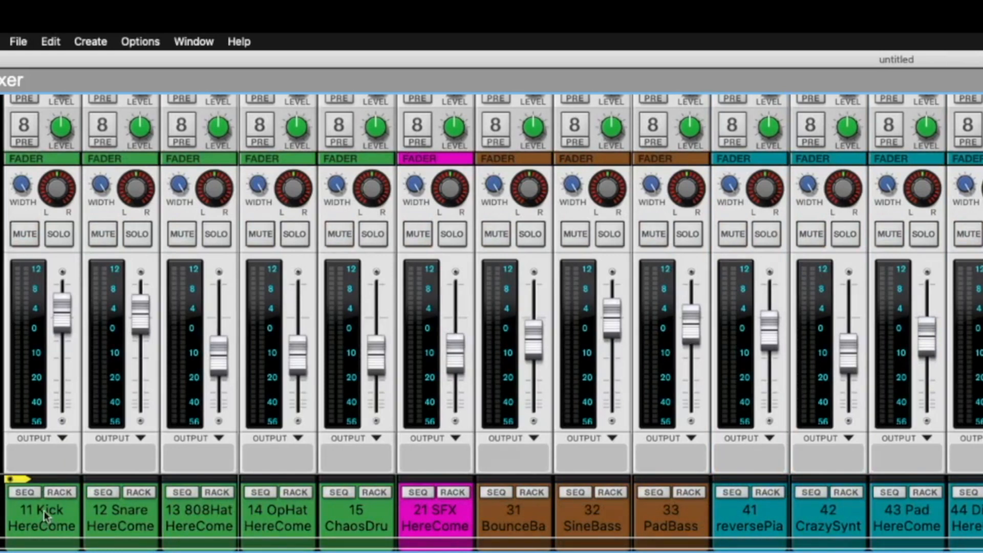
- Select the five drum channels from 11 Kick to 15 ChaosDrums and route them to a new output bus
key(space)
click(49, 515)
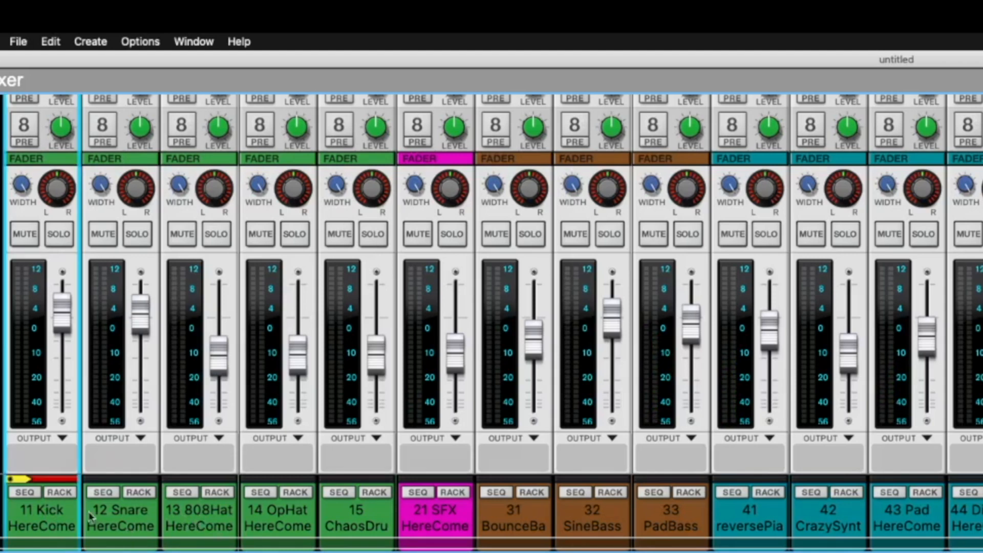
shift+click(372, 525)
shift+click(356, 523)
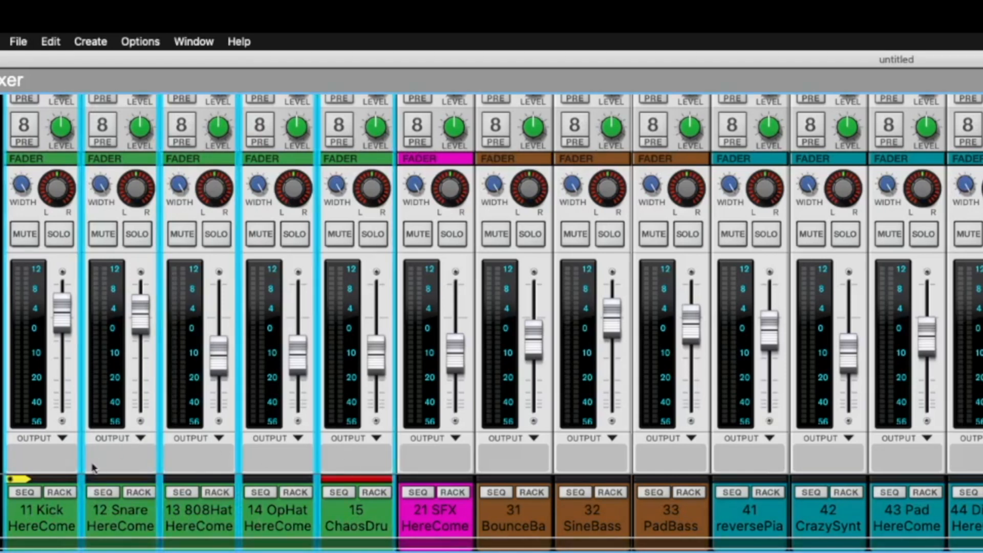
click(121, 456)
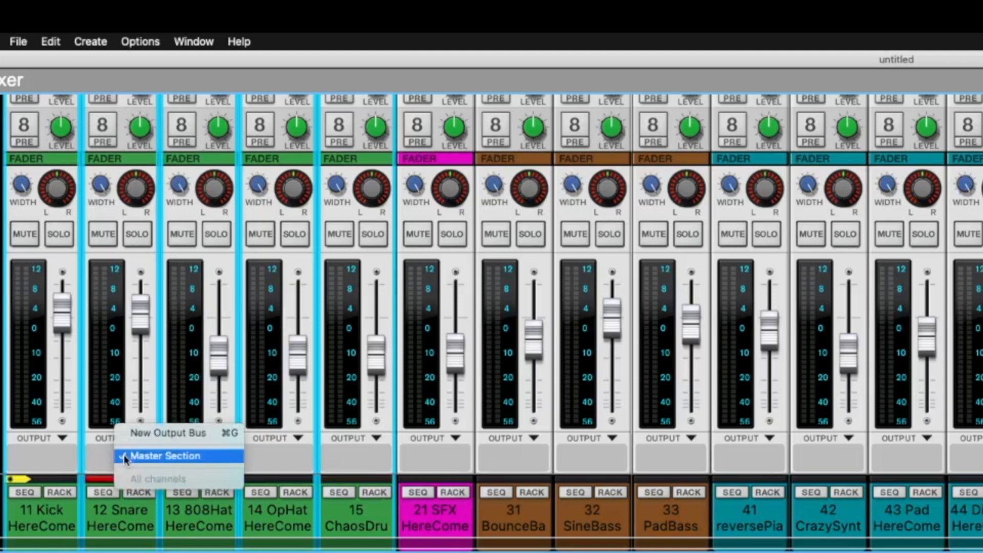
click(164, 434)
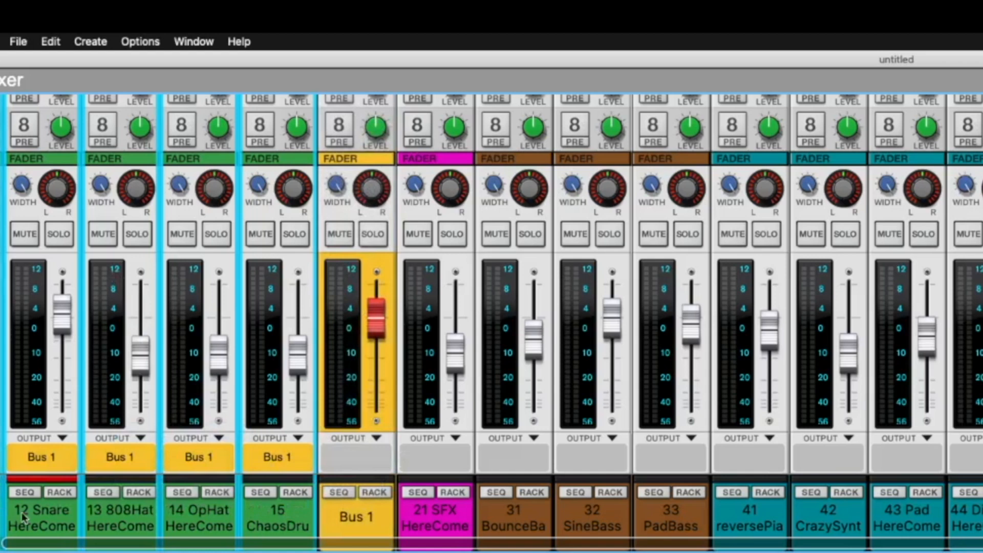
- Rename the new output bus as Drums
double_click(342, 523)
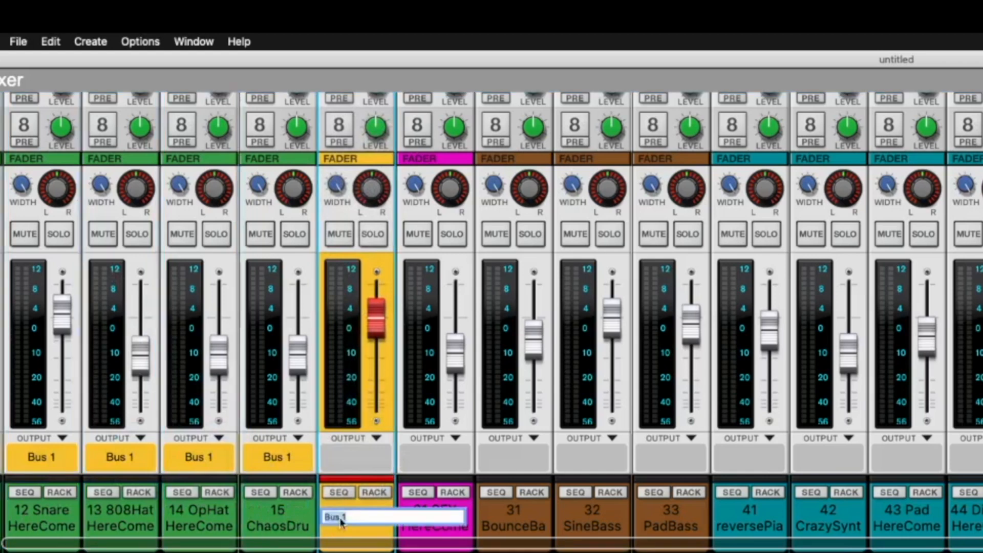
text(Drums)
key(Return)
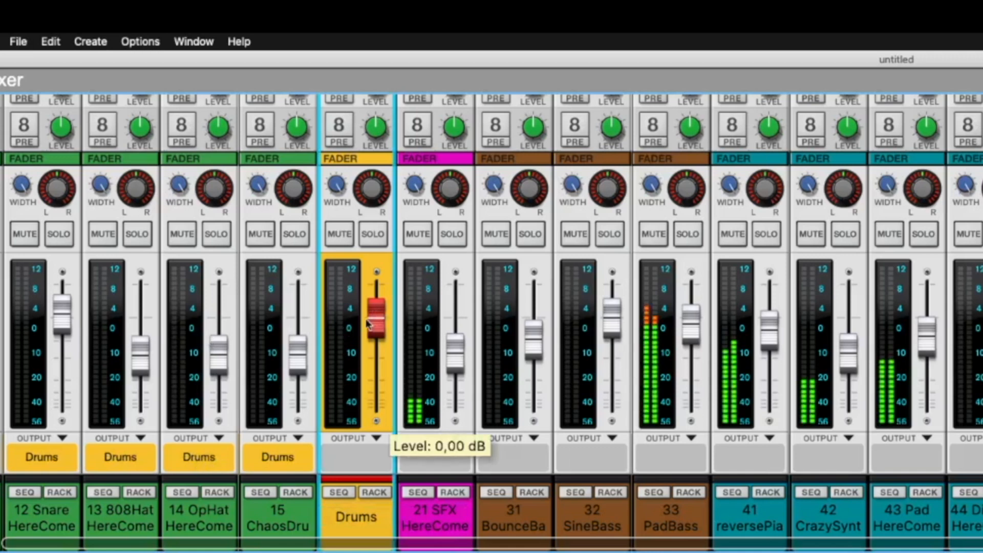
- Sweep the Drums bus fader during playback, return it to 0 dB, and look over the bus channel's EQ and filter sections
drag(369, 322, 382, 269)
drag(380, 256, 386, 325)
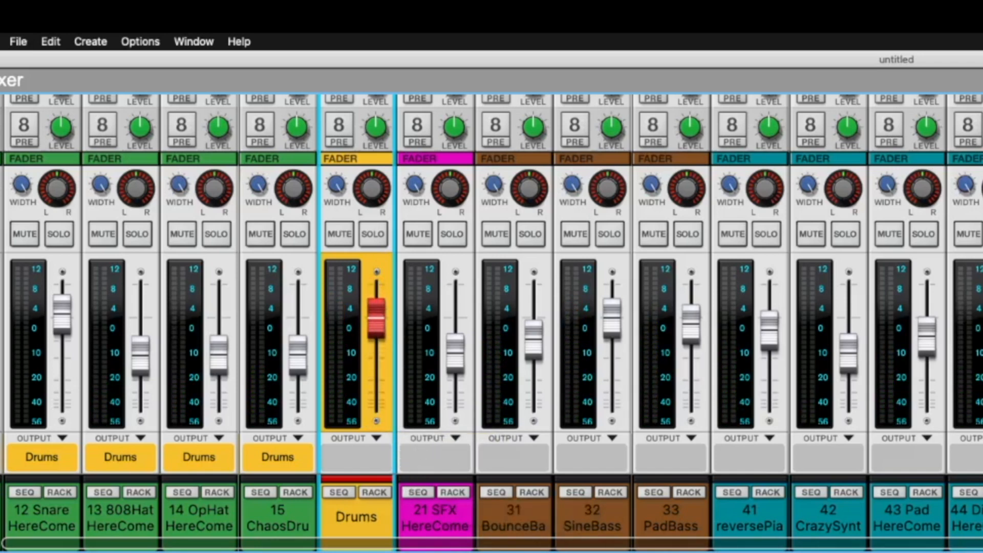
scroll(366, 441, up, 10)
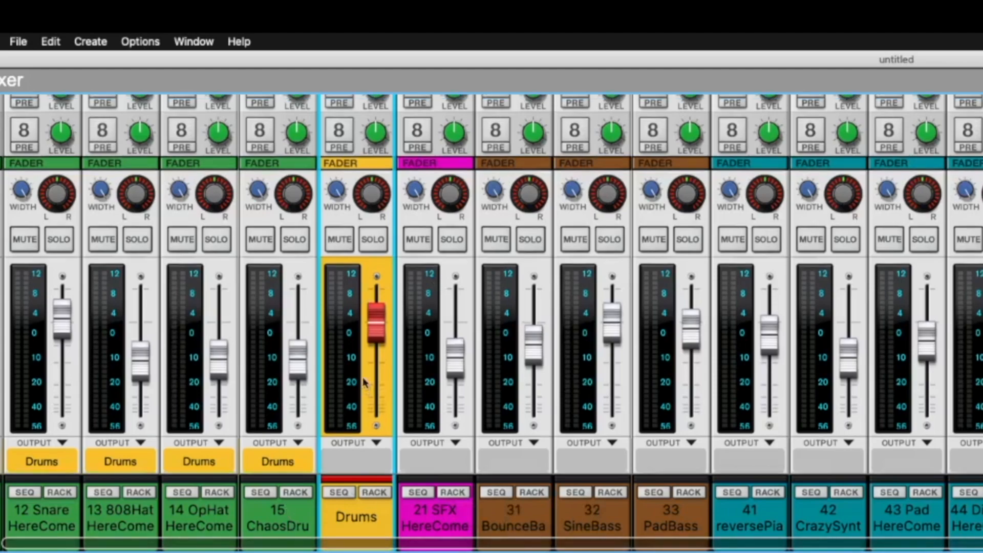
scroll(377, 245, up, 10)
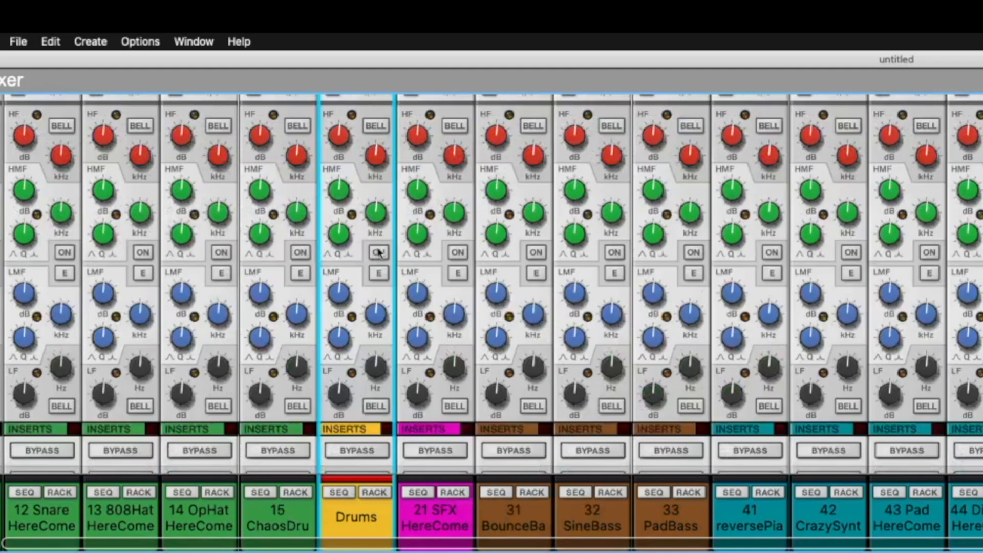
scroll(377, 248, down, 4)
scroll(378, 251, down, 2)
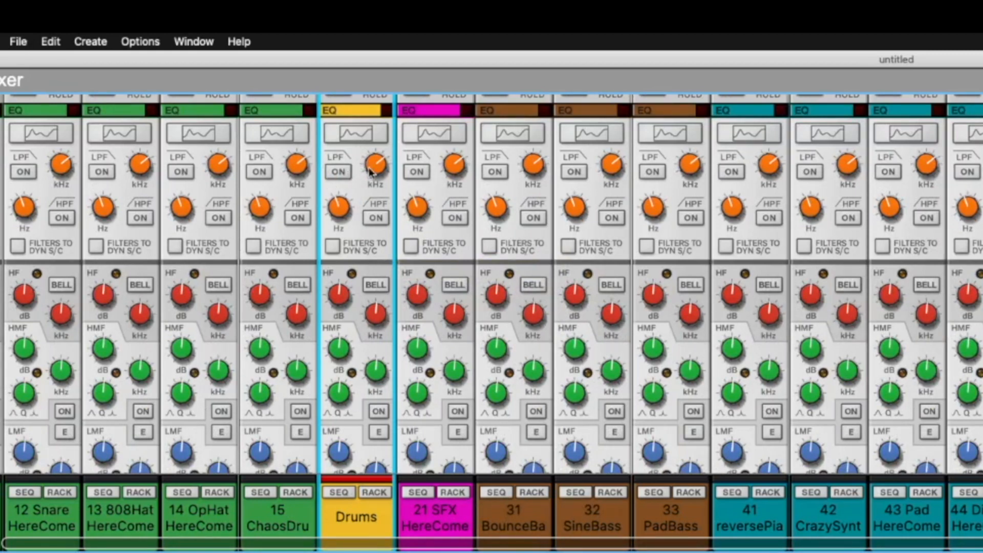
drag(375, 165, 376, 138)
scroll(385, 261, down, 15)
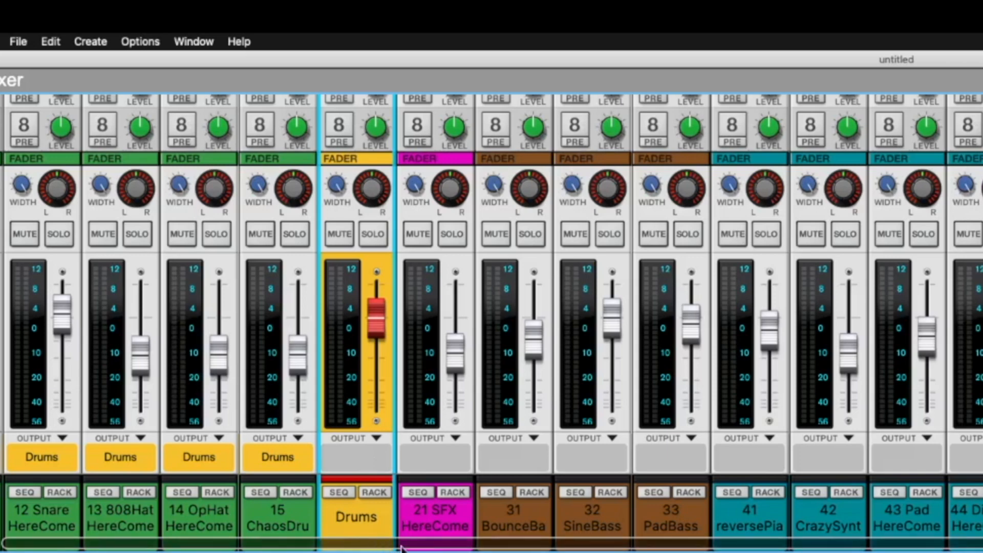
- Go to the master section beyond the last vocal channel and give the mixer full height by folding away the rack and sequencer
scroll(362, 527, right, 10)
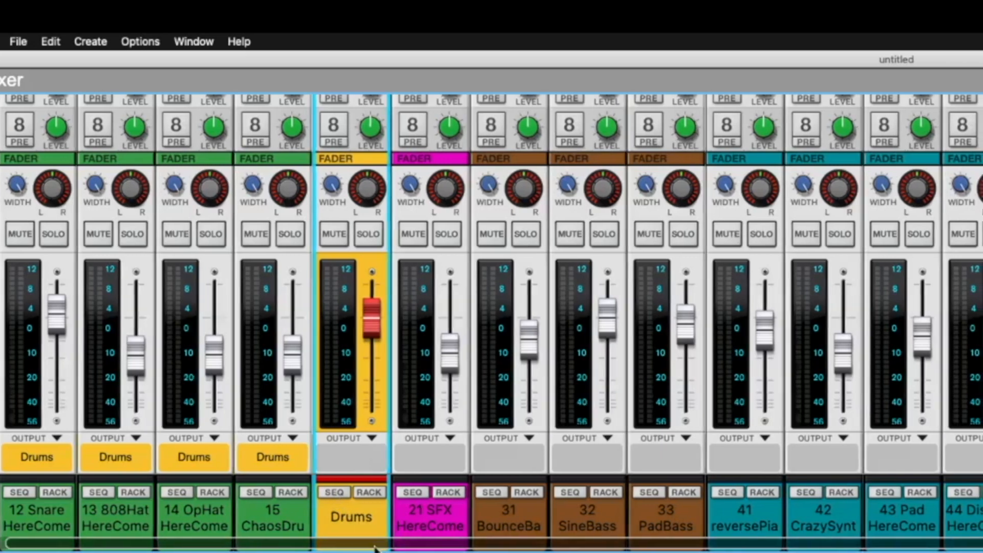
scroll(656, 523, right, 6)
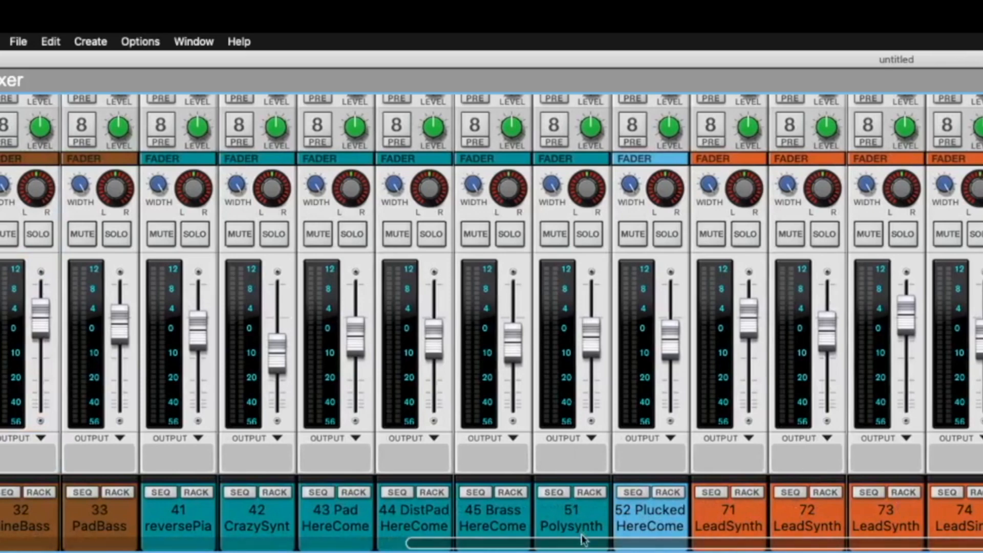
scroll(575, 507, left, 15)
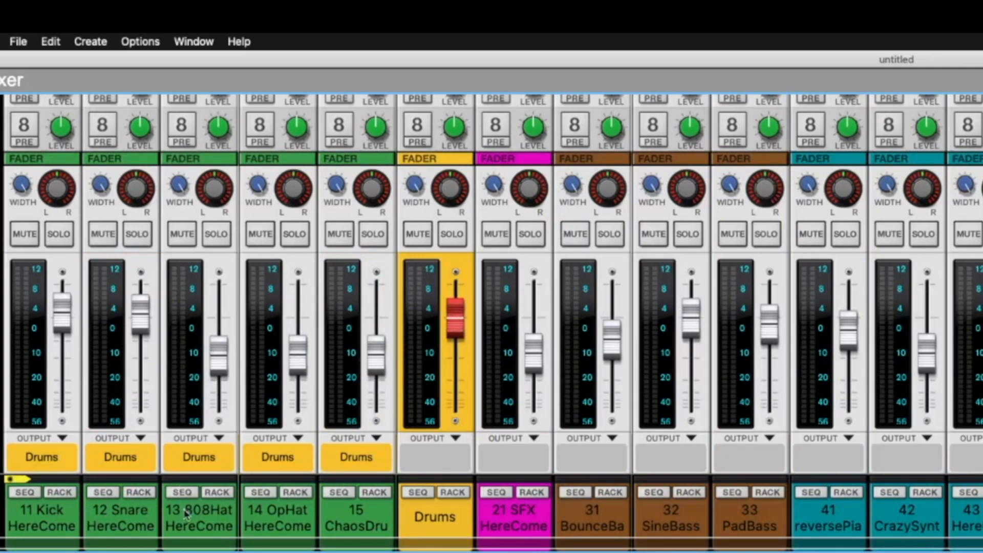
drag(259, 549, 748, 550)
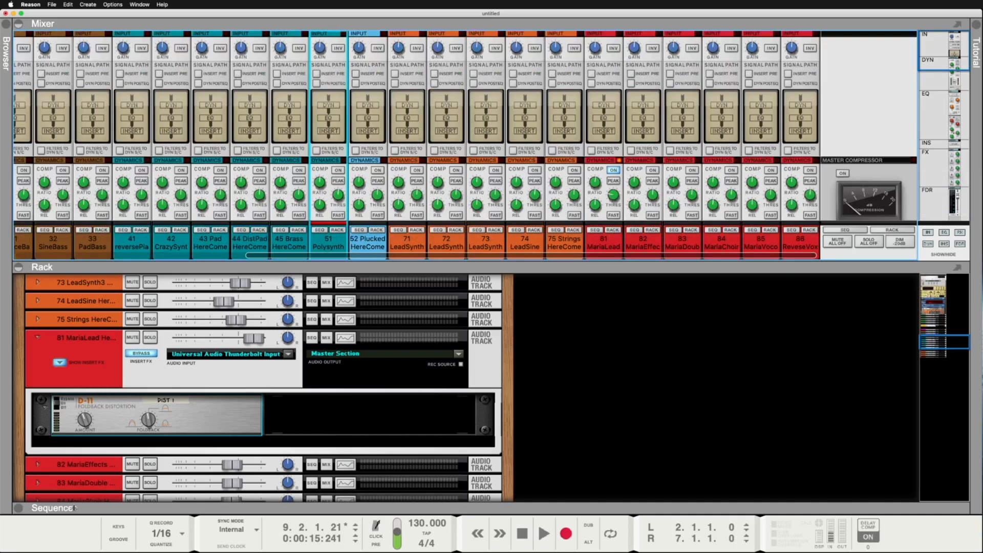
click(18, 509)
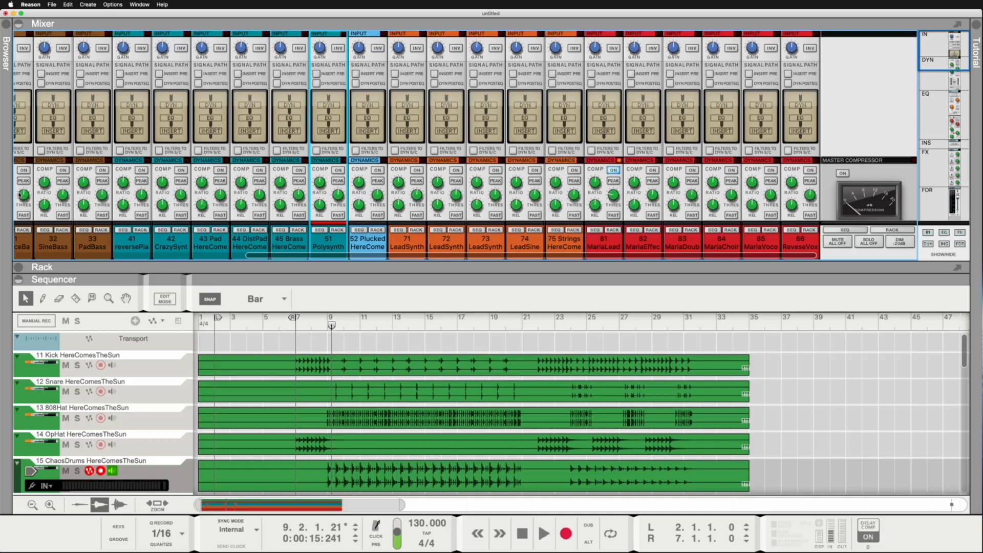
click(18, 191)
click(18, 280)
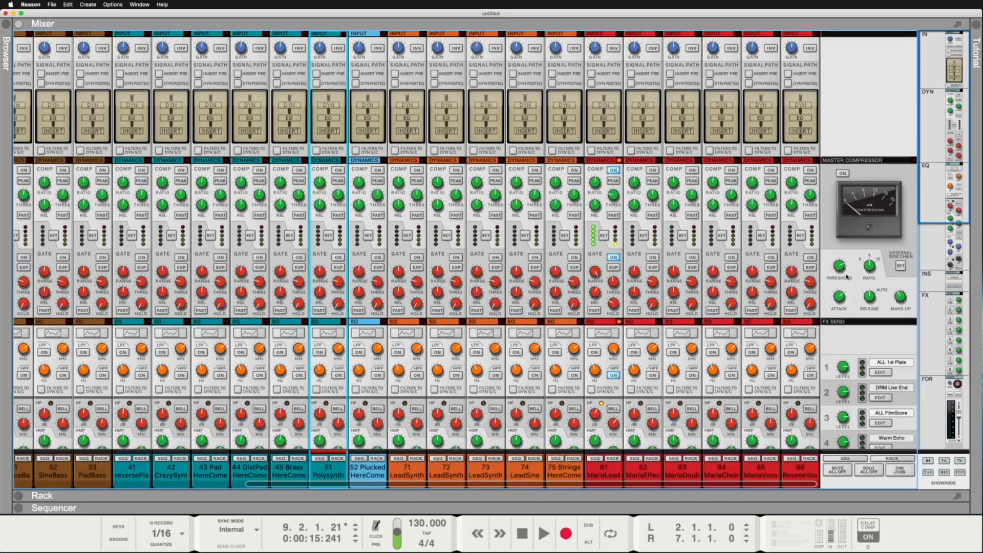
- Play the song, move the master fader, return it to 0 dB and stop playback
scroll(854, 288, down, 10)
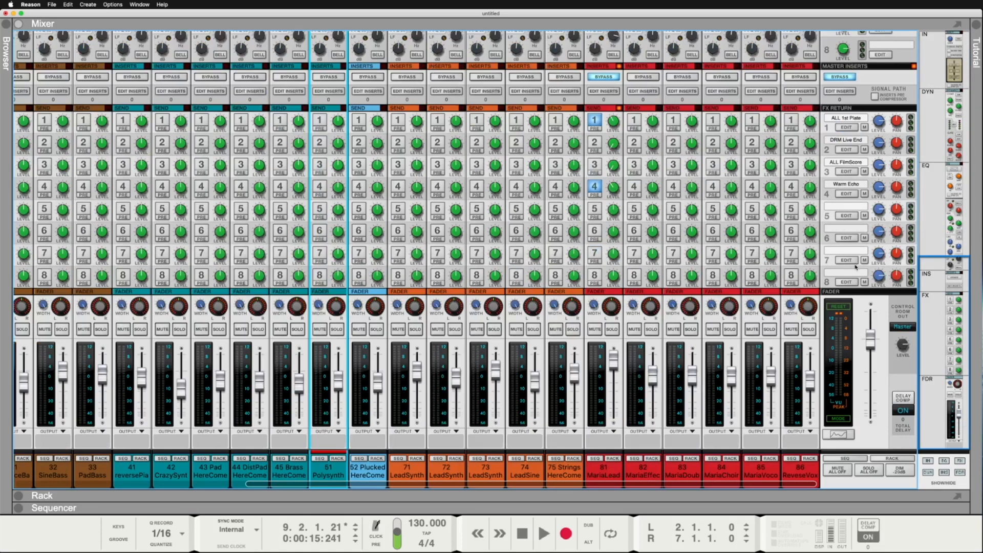
key(space)
mouse_move(871, 335)
mouse_down()
mouse_move(875, 417)
mouse_move(874, 347)
mouse_up()
key(space)
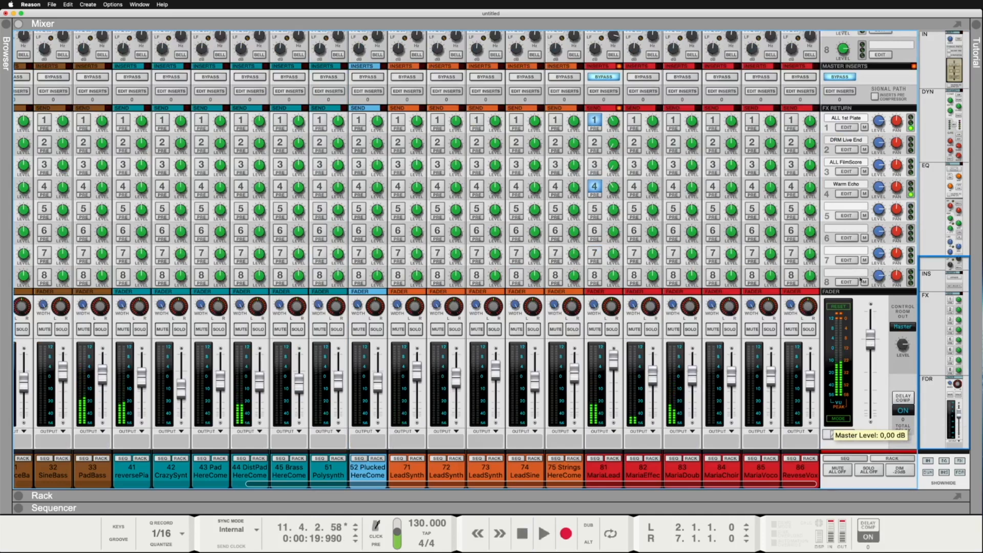
- Turn on the master compressor, try a 2:1 ratio and set it back to 4:1
scroll(861, 272, up, 10)
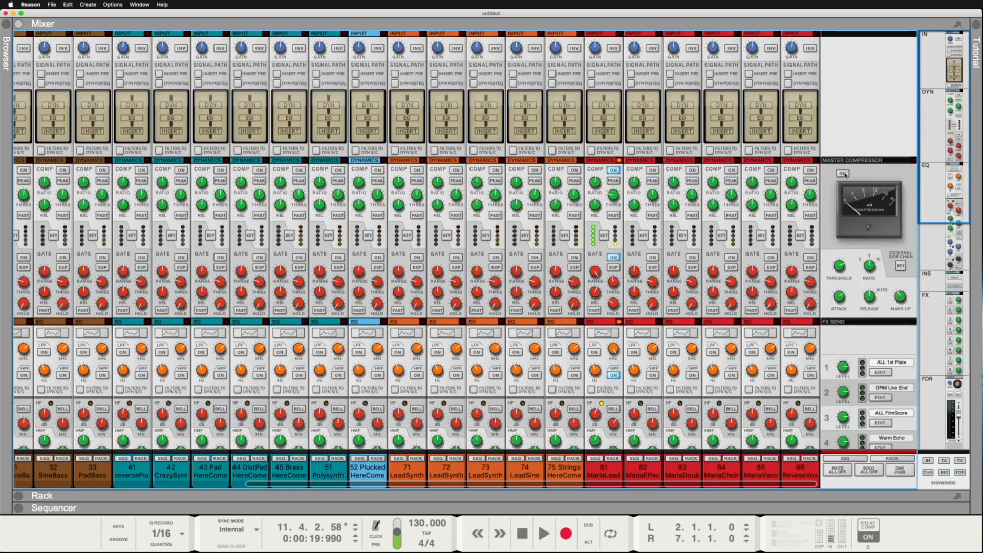
click(844, 173)
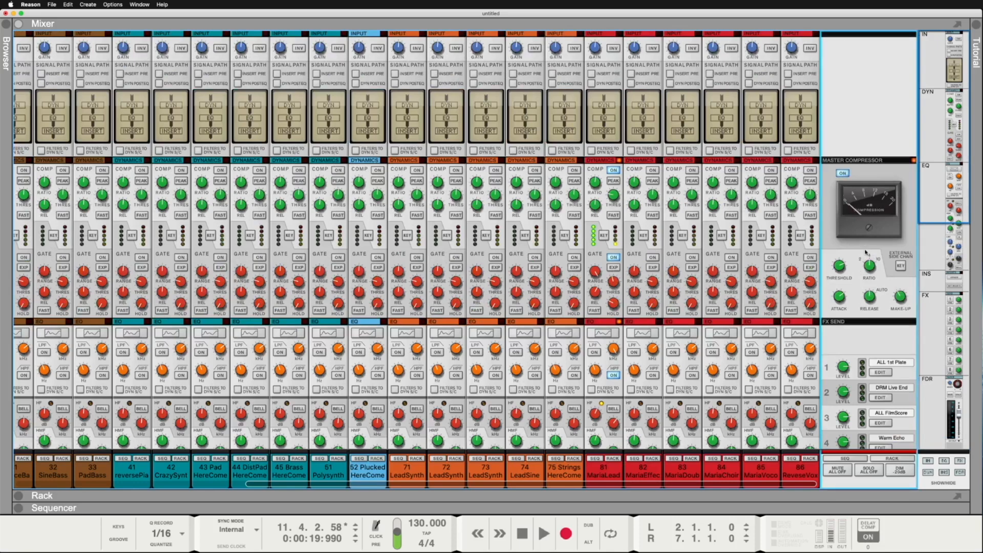
drag(871, 265, 871, 278)
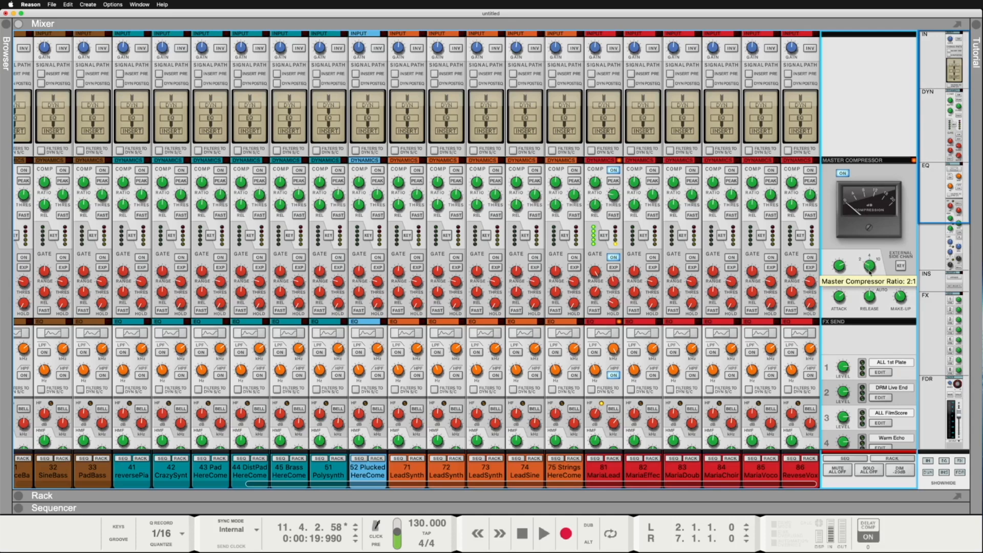
mouse_move(869, 273)
mouse_down()
mouse_move(865, 243)
mouse_move(869, 262)
mouse_up()
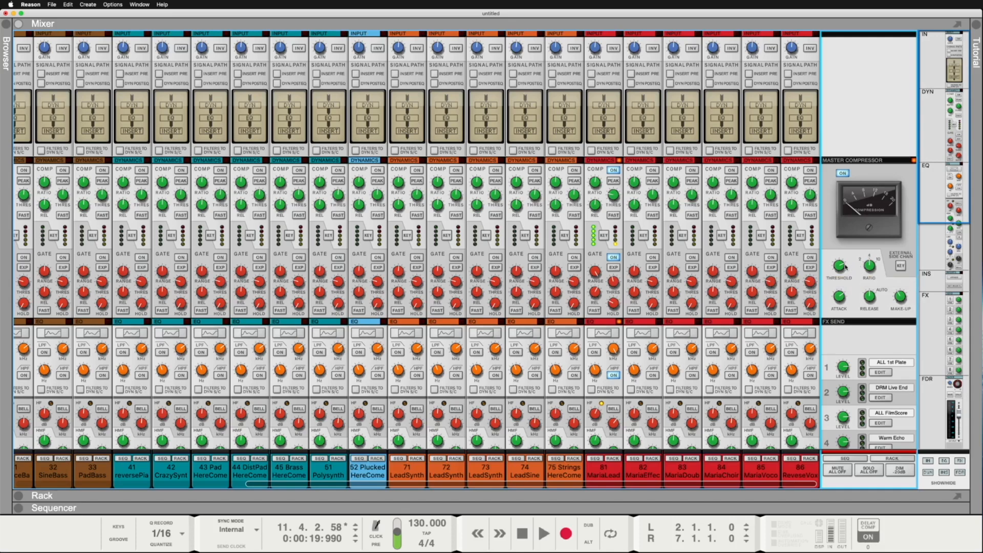
- Try extreme threshold settings on the master compressor and settle on -10.87 dB while listening to the mix
mouse_move(842, 264)
drag(843, 265, 836, 215)
mouse_move(840, 268)
drag(837, 268, 847, 306)
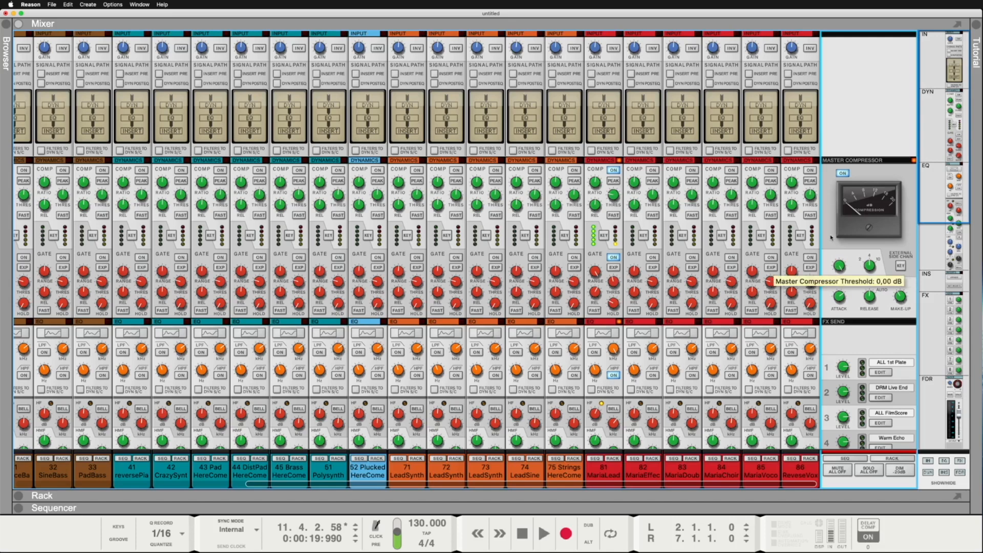
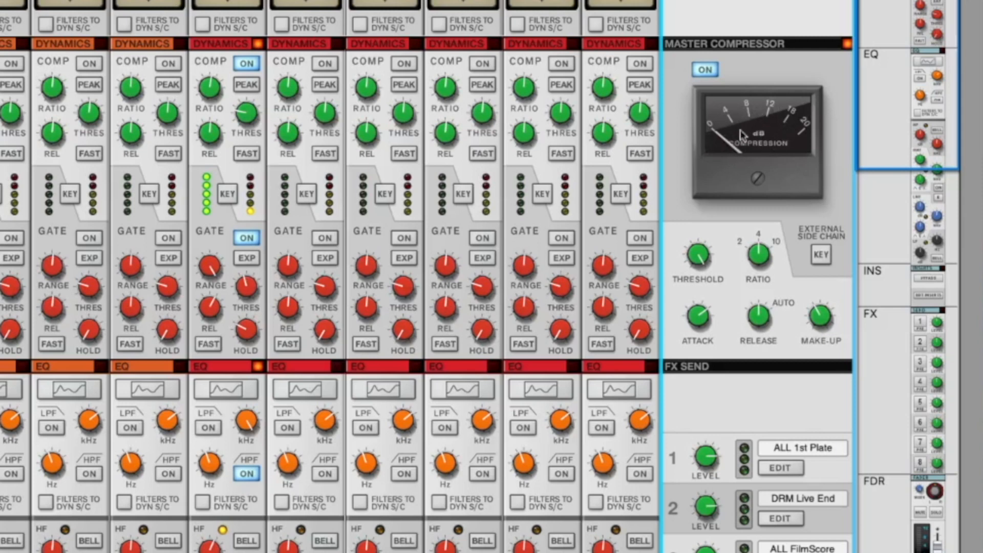
drag(698, 258, 704, 283)
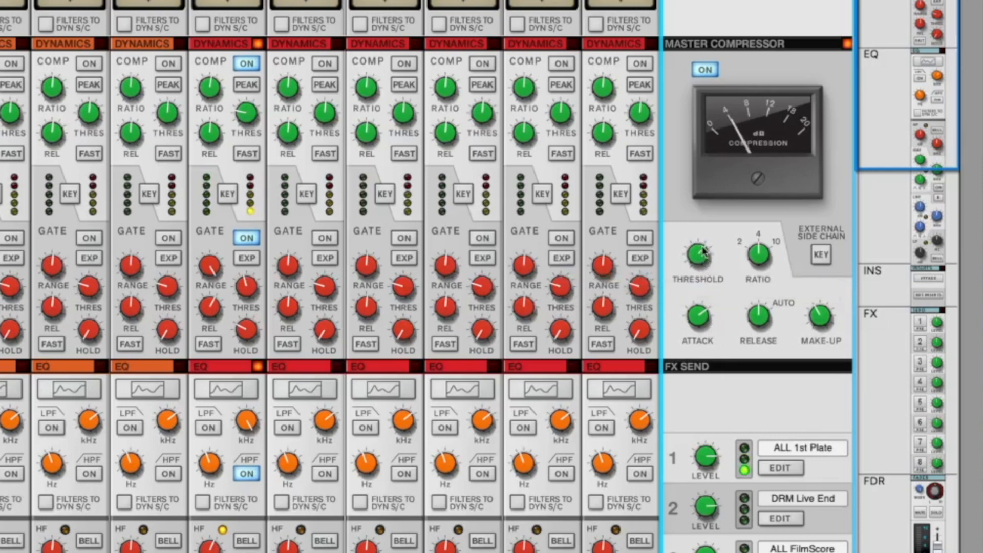
drag(705, 252, 703, 250)
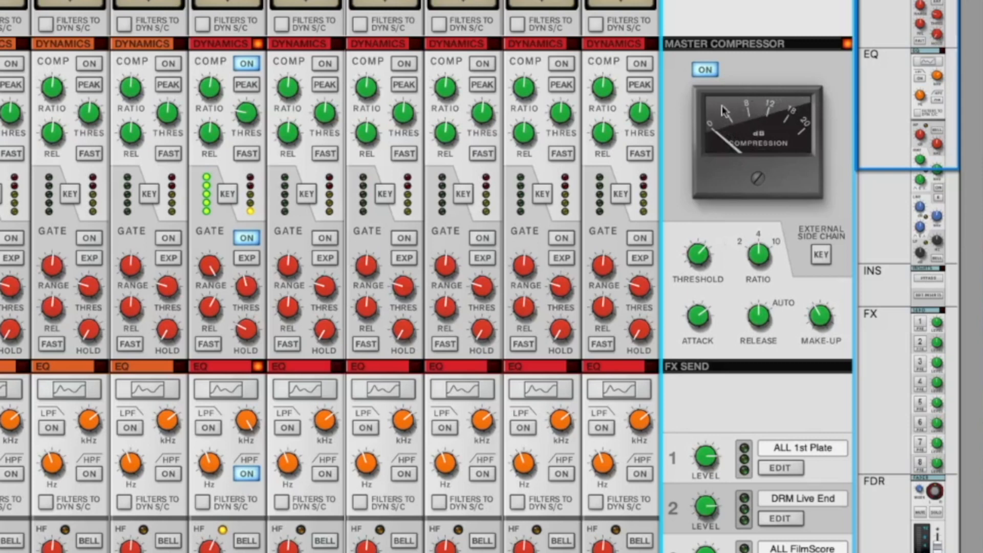
- Compare the mix with the master compressor off and on, and examine its attack, threshold, release and make-up gain values
click(710, 70)
click(710, 70)
mouse_move(704, 320)
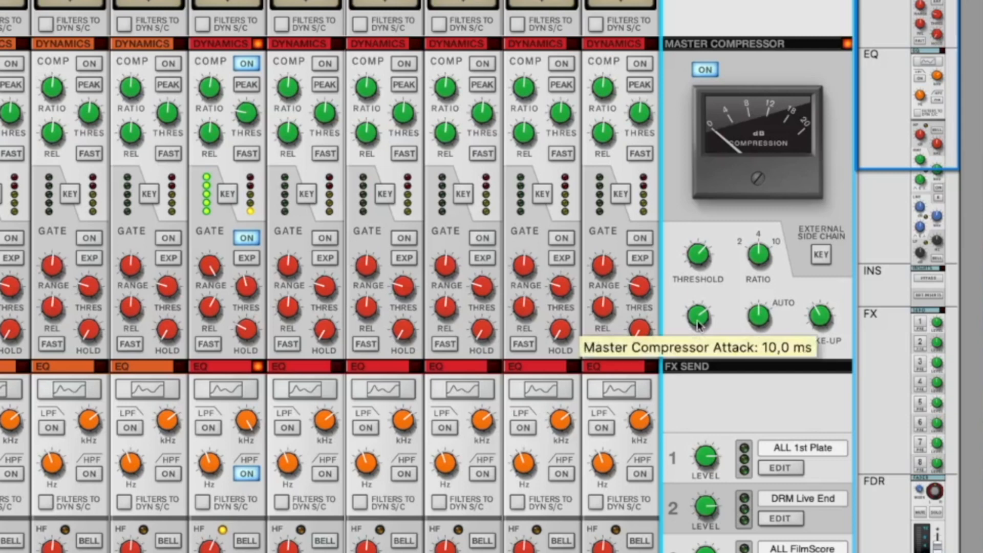
mouse_move(706, 264)
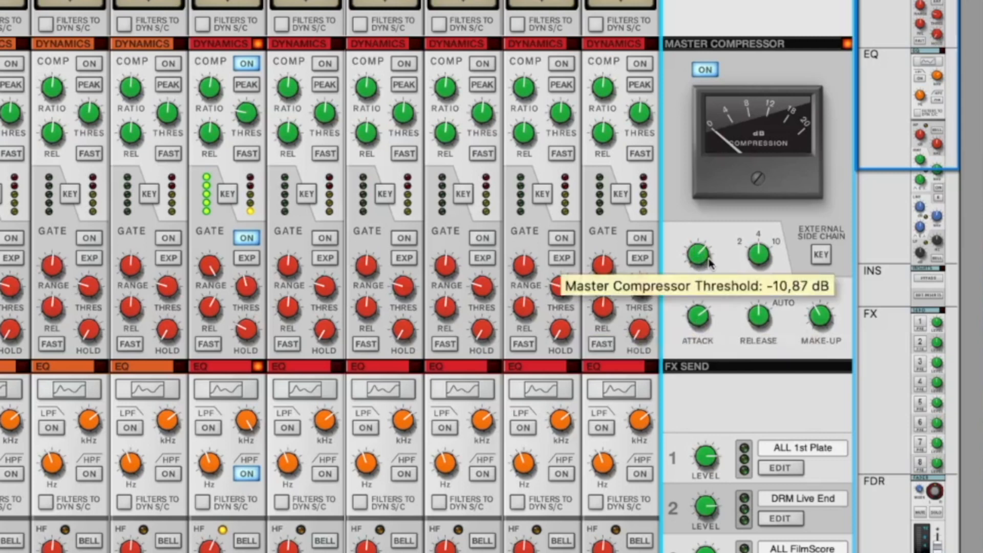
mouse_move(761, 328)
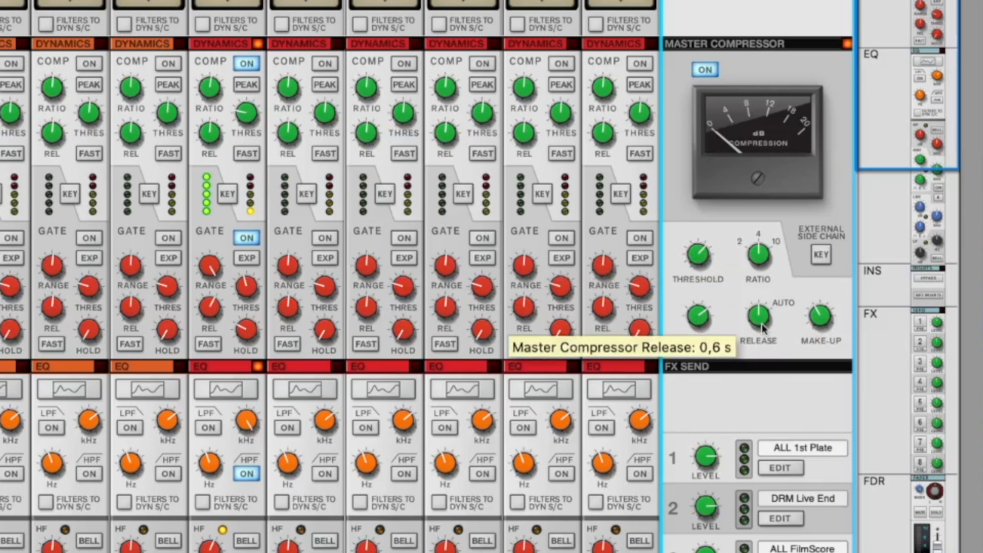
mouse_move(826, 319)
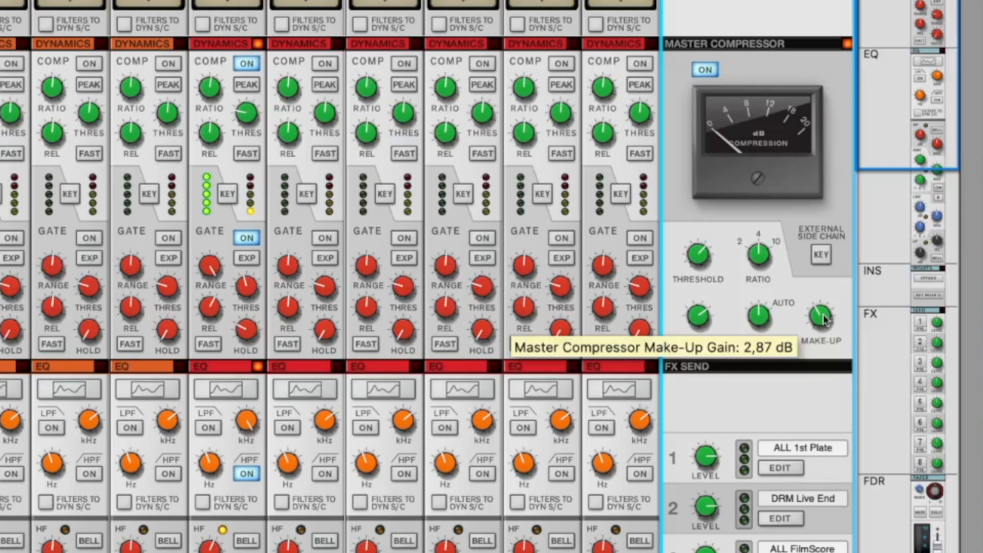
- Look past the FX sends to the master inserts and open the master insert effects for editing in the rack
scroll(825, 320, down, 10)
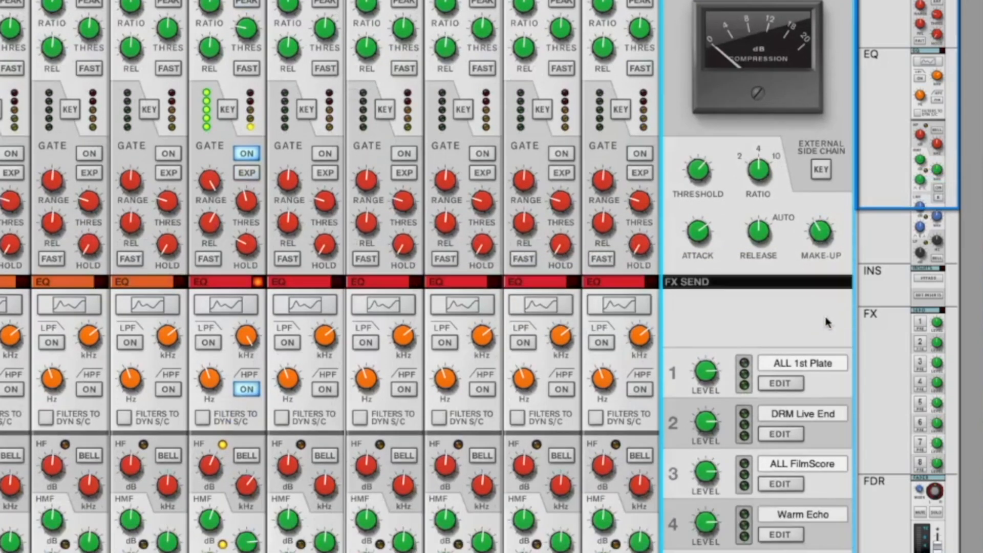
scroll(825, 321, down, 1)
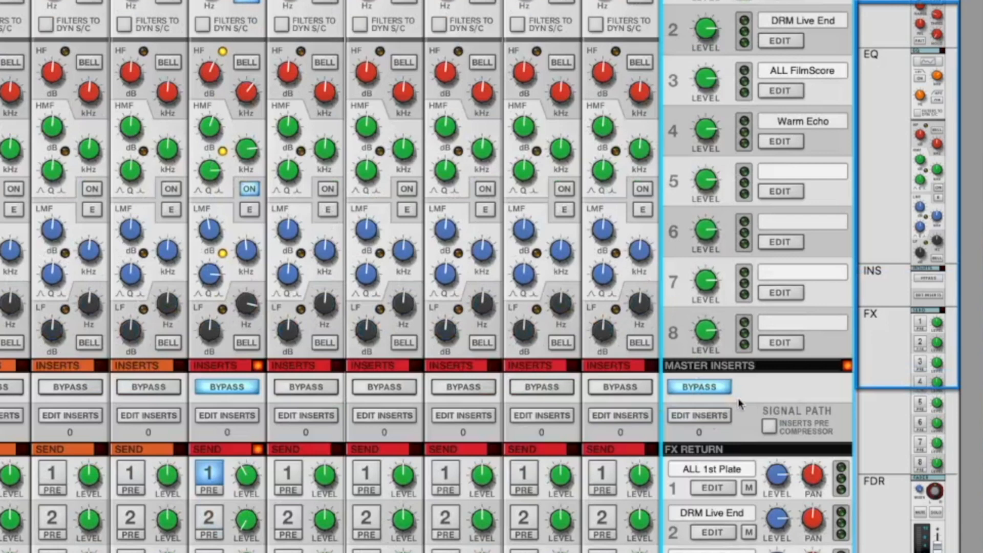
scroll(722, 397, down, 1)
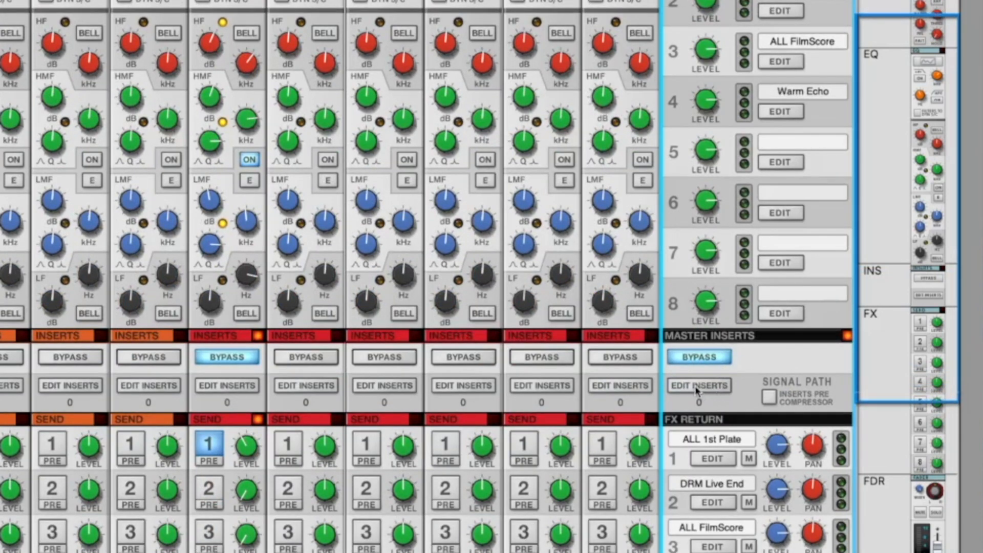
click(698, 387)
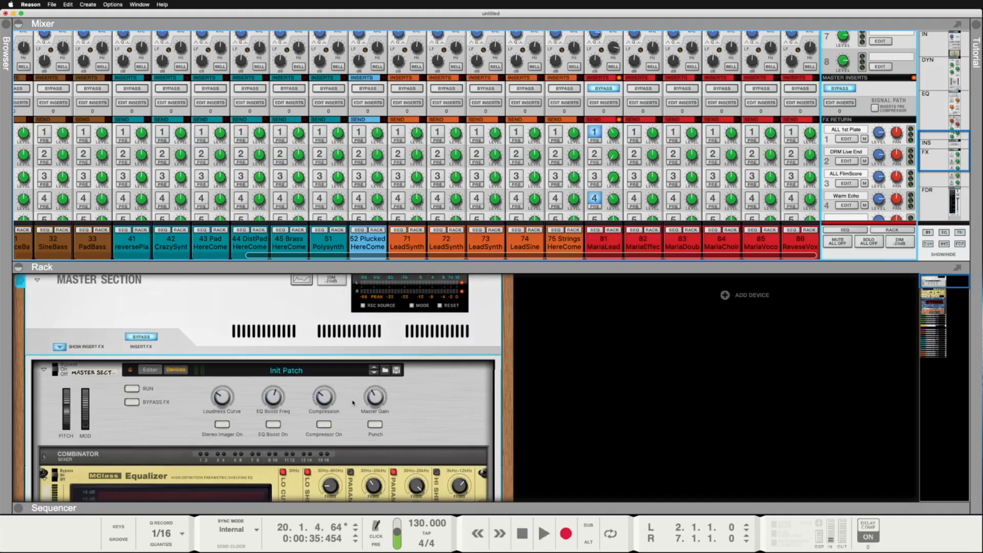
- Examine the devices inside the master insert Combinator, from the MClass Equalizer down to the Maximizer
scroll(352, 403, down, 1)
scroll(353, 403, down, 2)
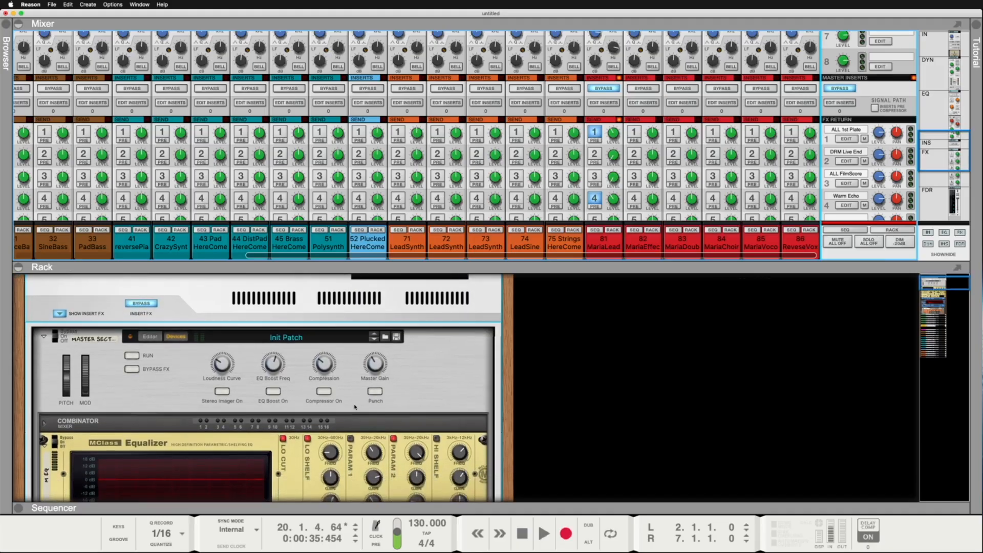
scroll(355, 407, down, 5)
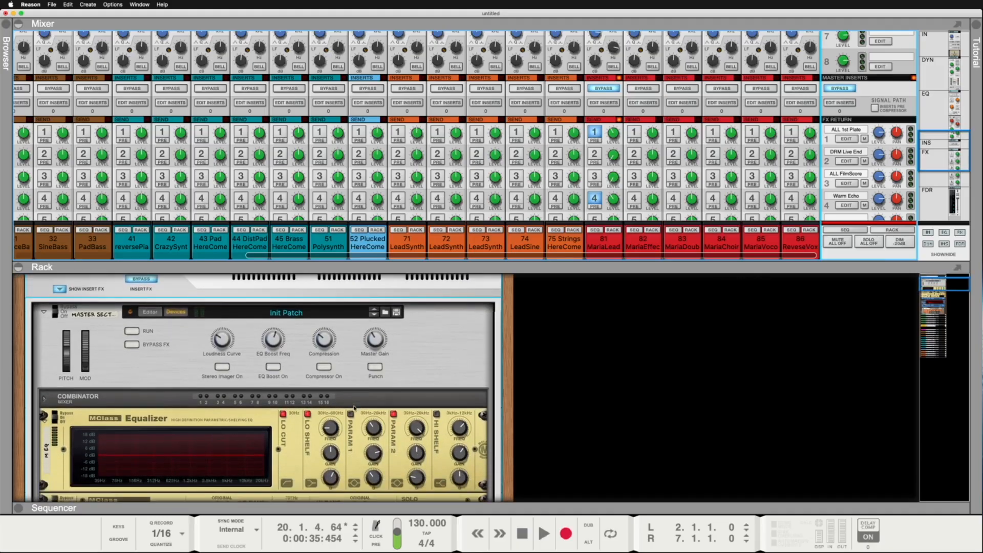
scroll(355, 408, down, 1)
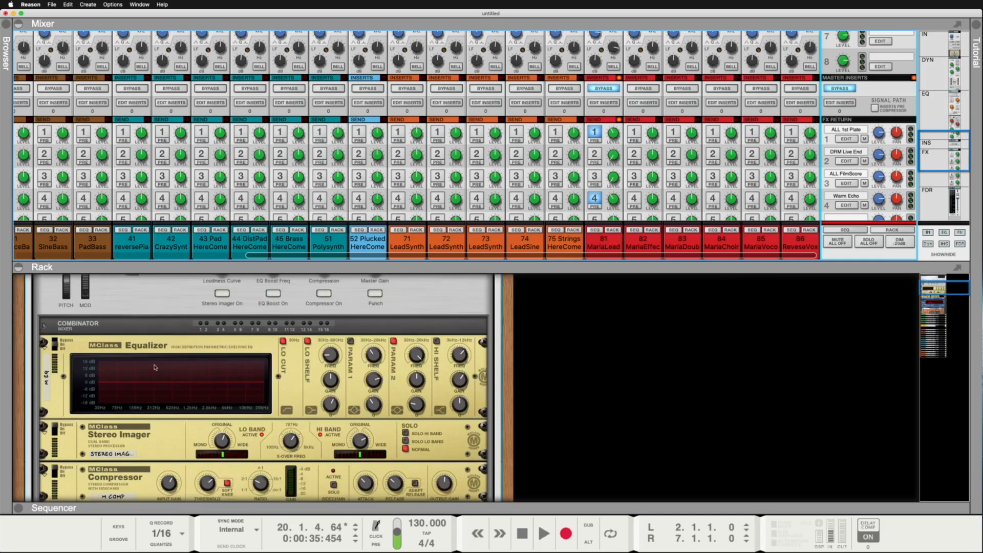
scroll(155, 367, down, 1)
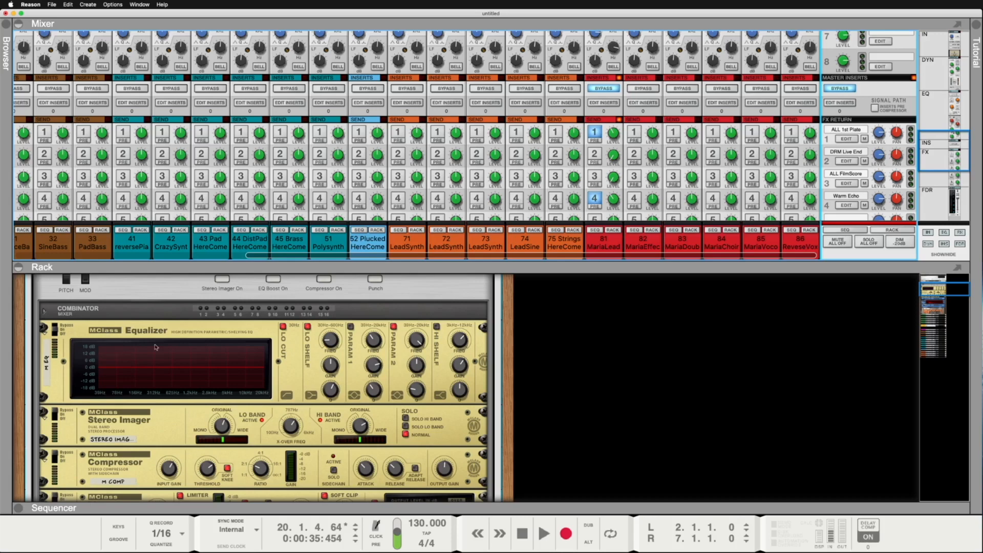
scroll(171, 477, down, 12)
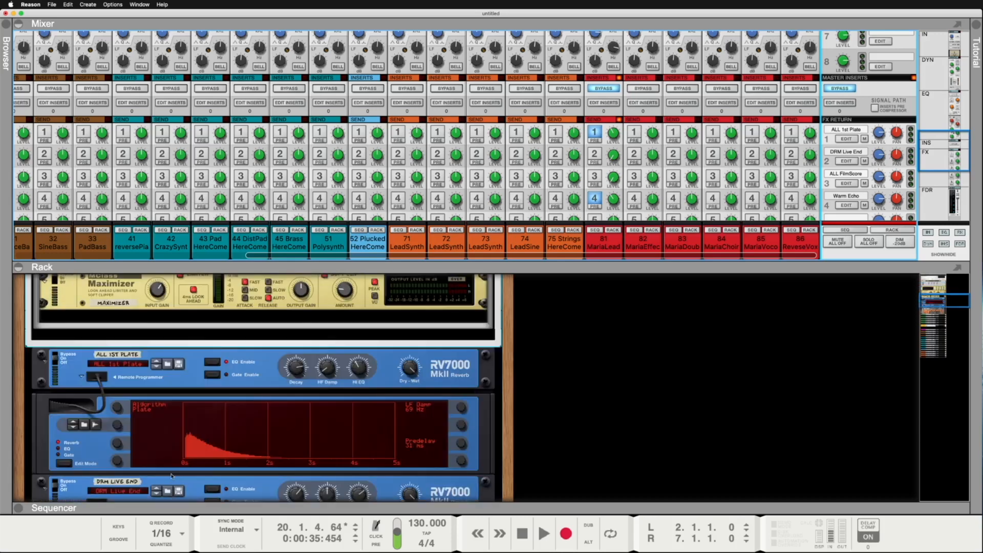
scroll(167, 453, up, 12)
scroll(164, 433, up, 1)
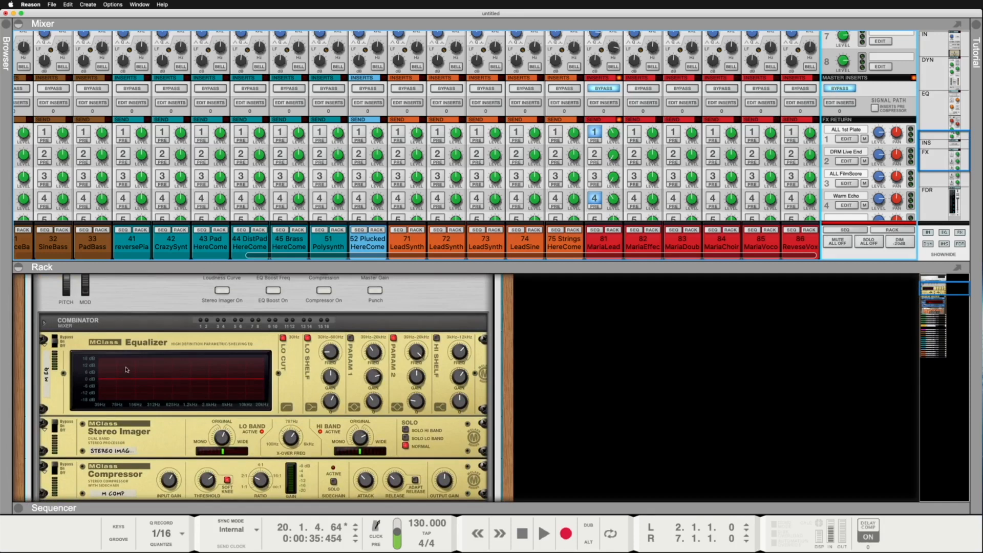
- Activate the master insert effects and boost the MClass Equalizer's Param 2 gain while the mix plays
click(851, 90)
scroll(226, 379, down, 3)
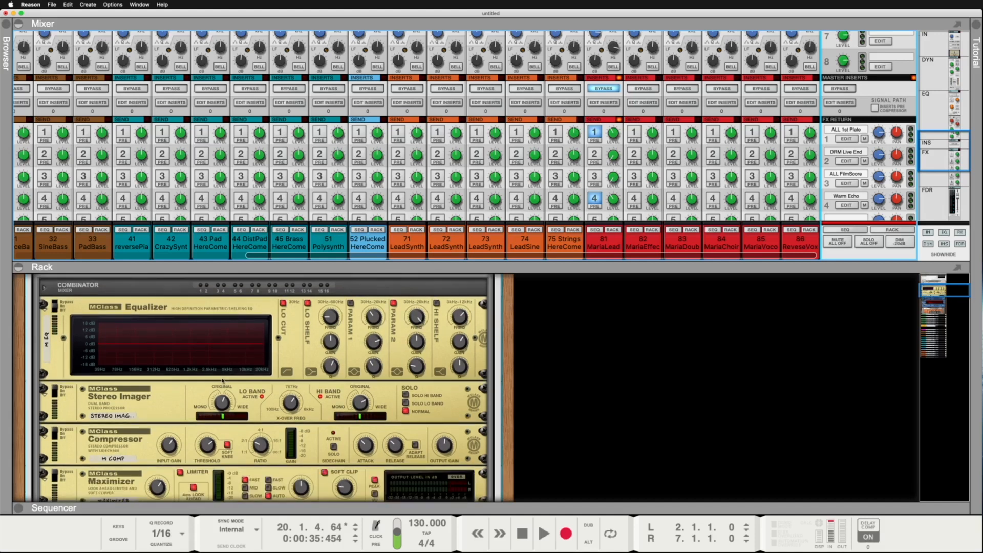
scroll(222, 381, up, 1)
key(space)
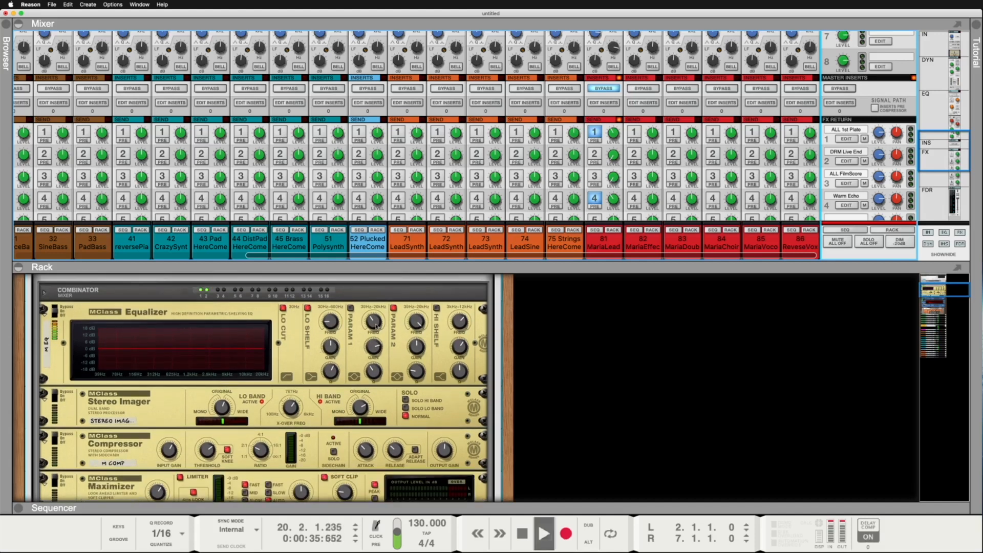
drag(416, 348, 416, 328)
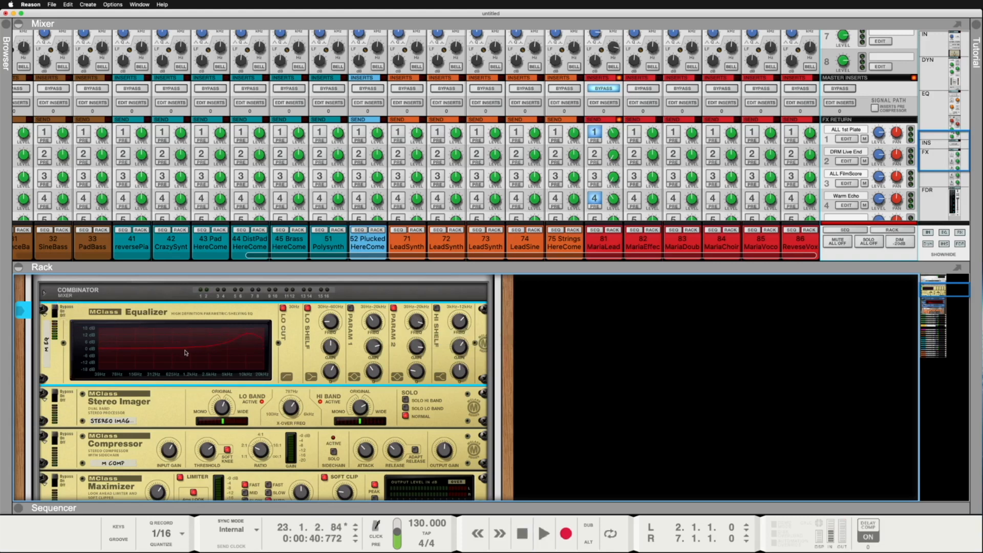
- Try different low band widths on the MClass Stereo Imager, including a knob reset and a width of 5
scroll(186, 353, down, 3)
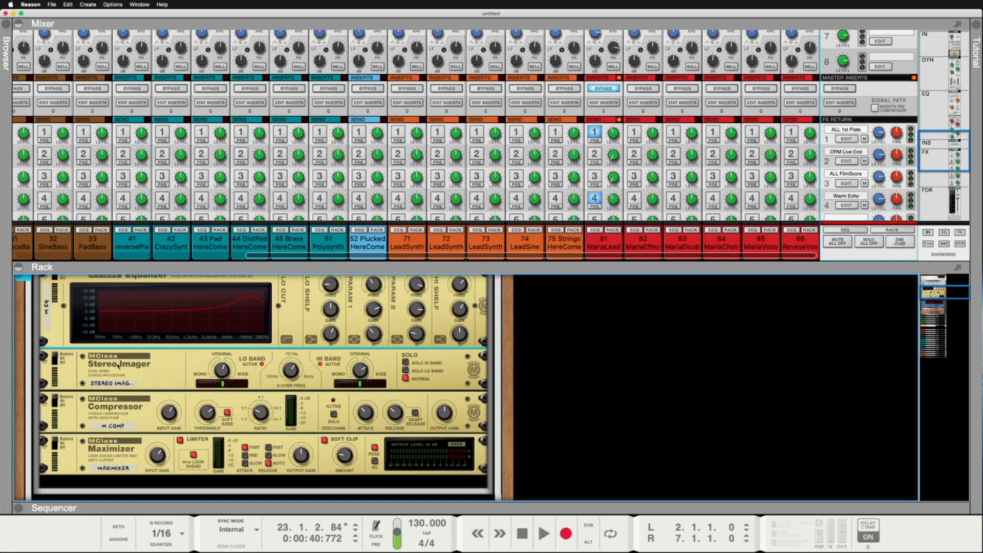
click(222, 373)
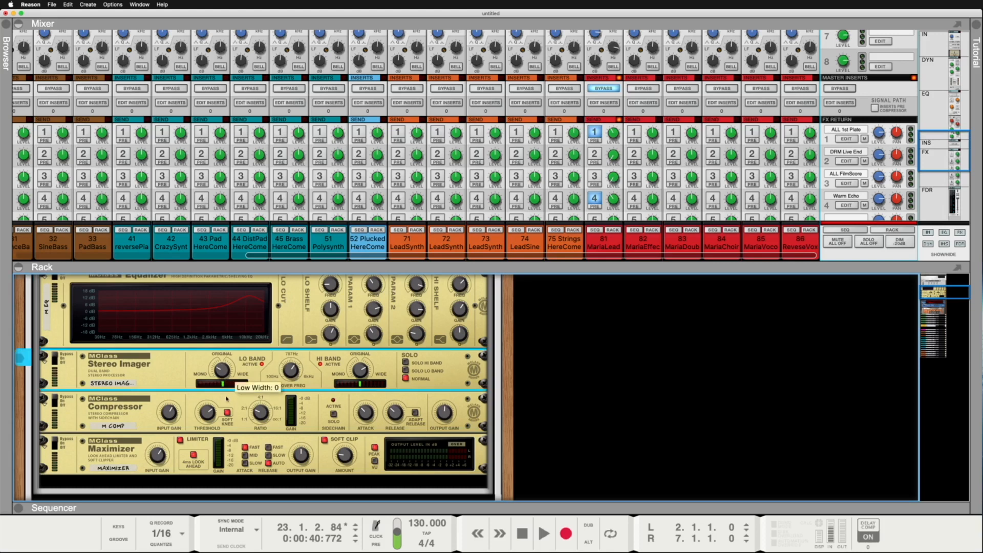
drag(226, 410, 225, 376)
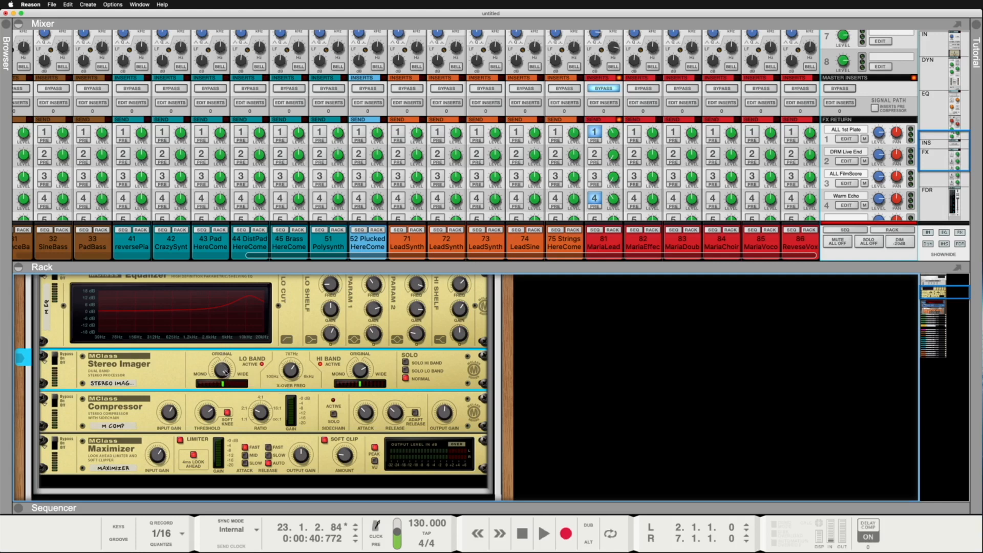
mouse_move(226, 374)
super+click(224, 378)
drag(221, 379, 222, 378)
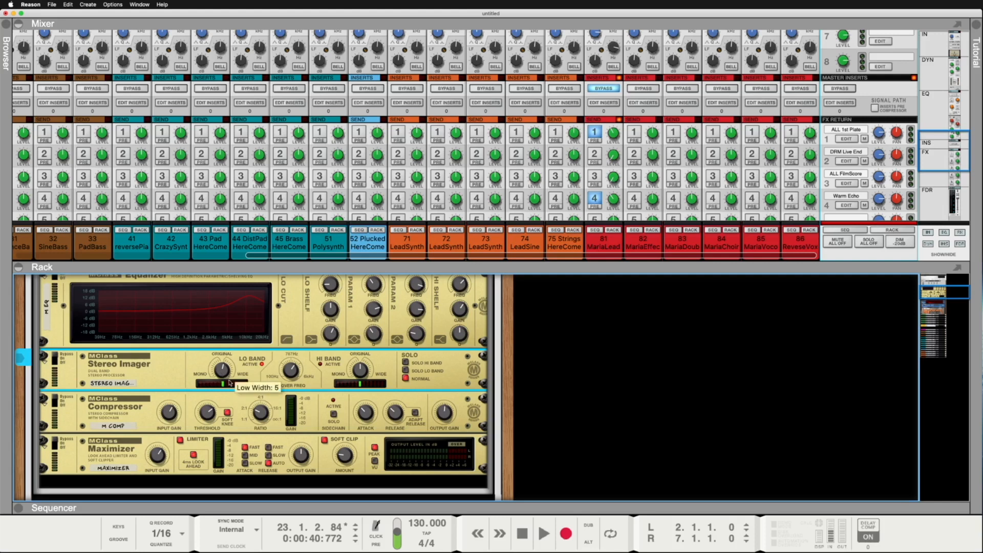
drag(225, 377, 223, 375)
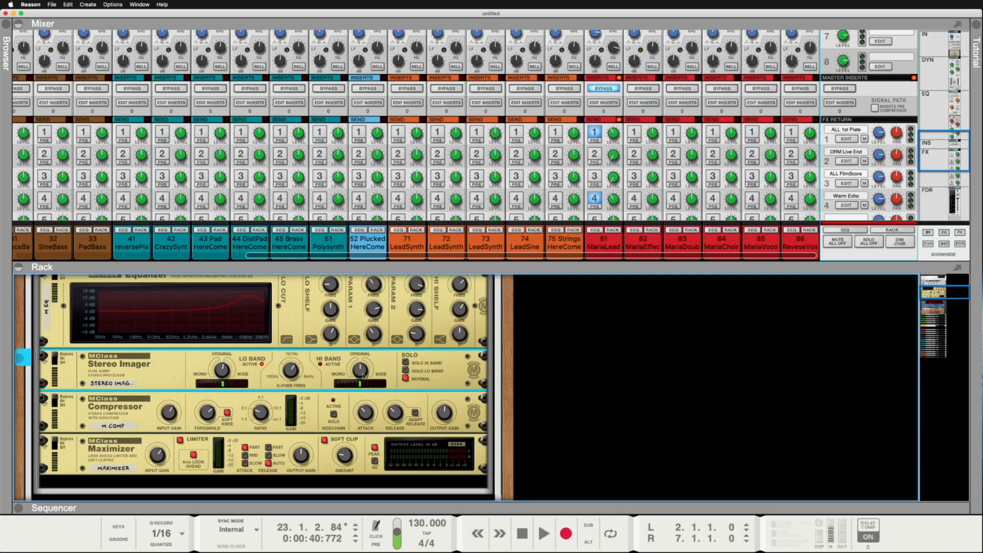
- Widen the Stereo Imager's high band and compare the device bypassed and on during playback
mouse_move(362, 375)
drag(362, 375, 362, 366)
key(space)
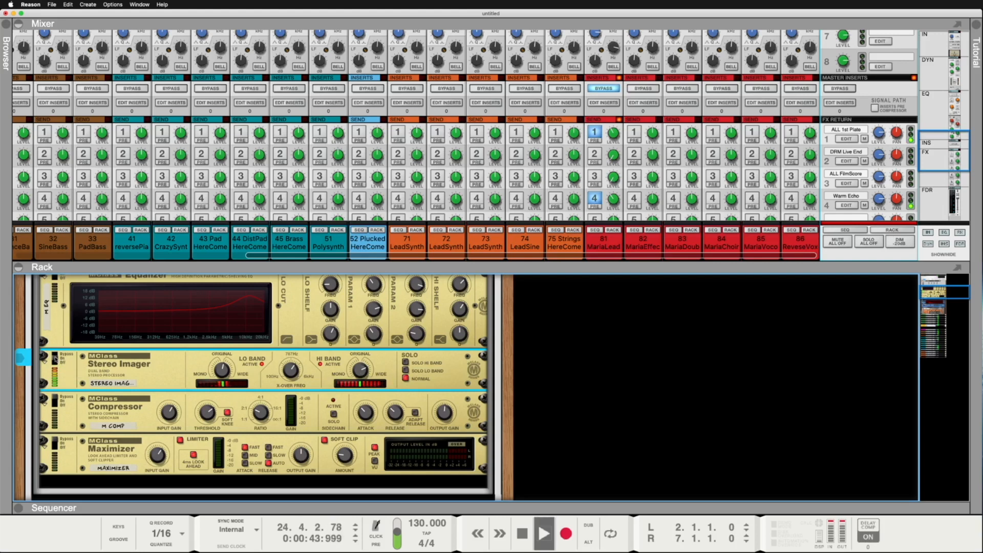
click(56, 352)
click(56, 357)
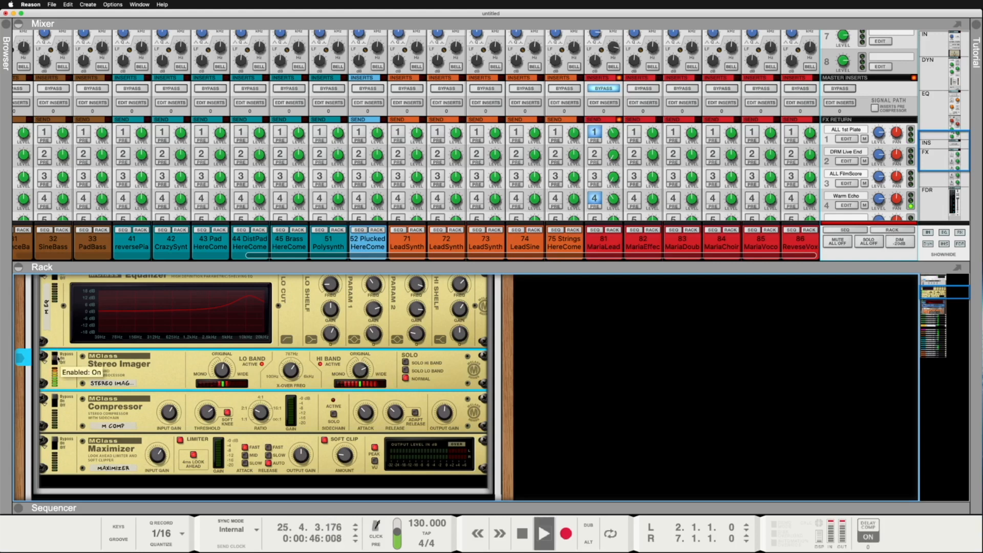
key(space)
- Try the MClass Maximizer's input gain at -12.0 dB and at higher levels
scroll(267, 354, down, 3)
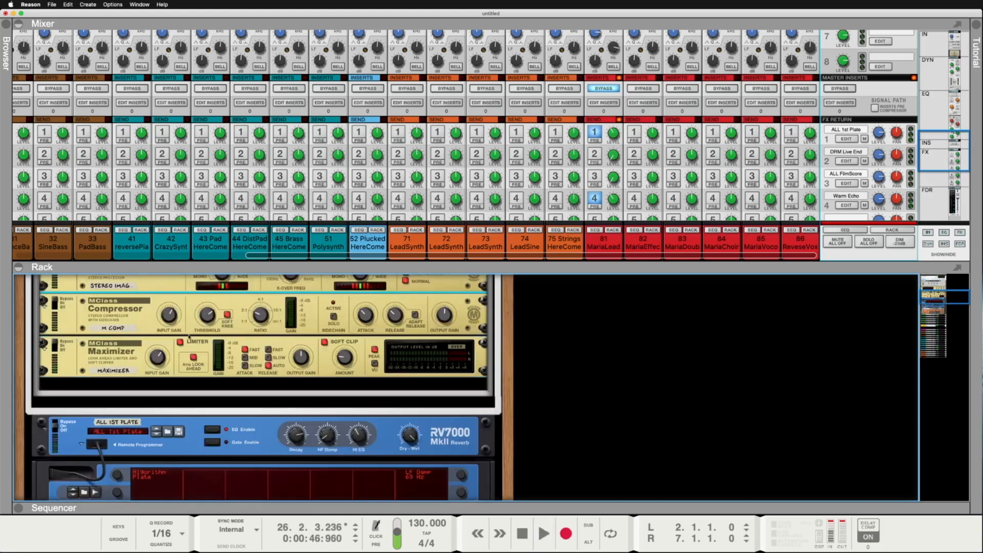
scroll(101, 318, up, 1)
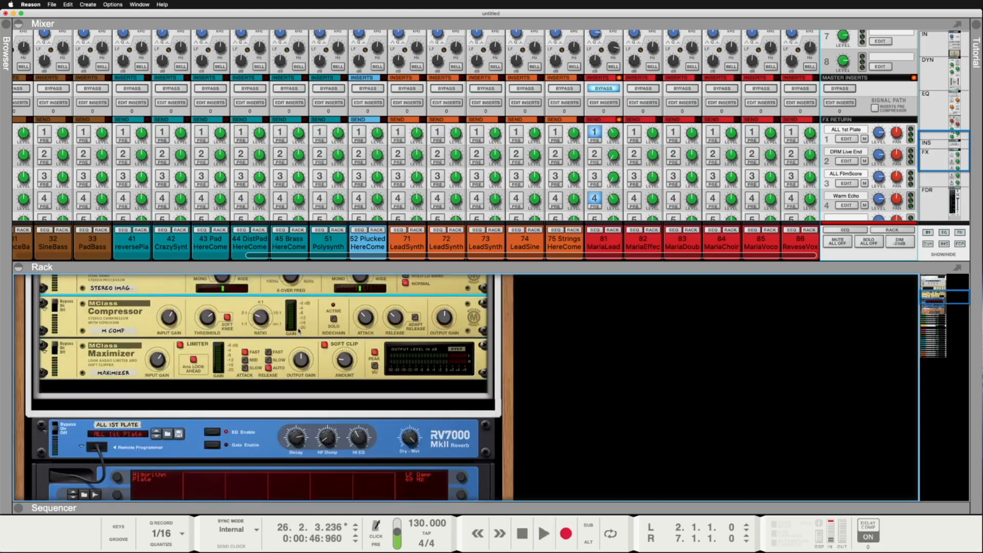
scroll(299, 330, up, 3)
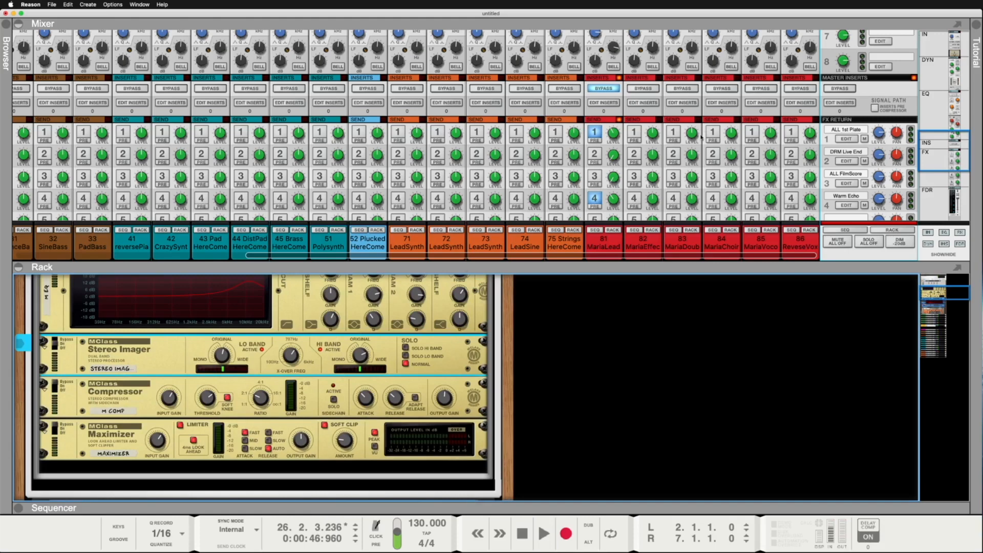
scroll(692, 73, up, 5)
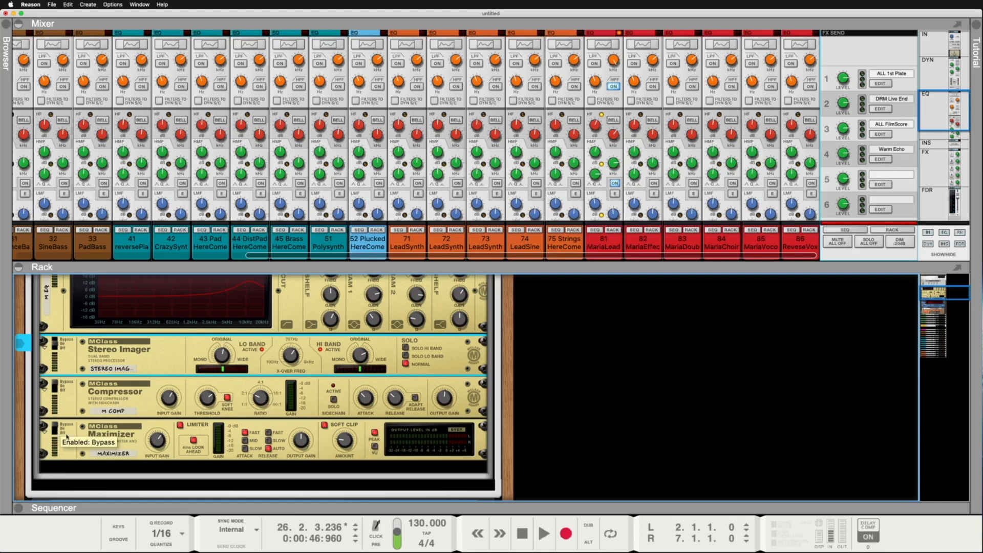
click(159, 441)
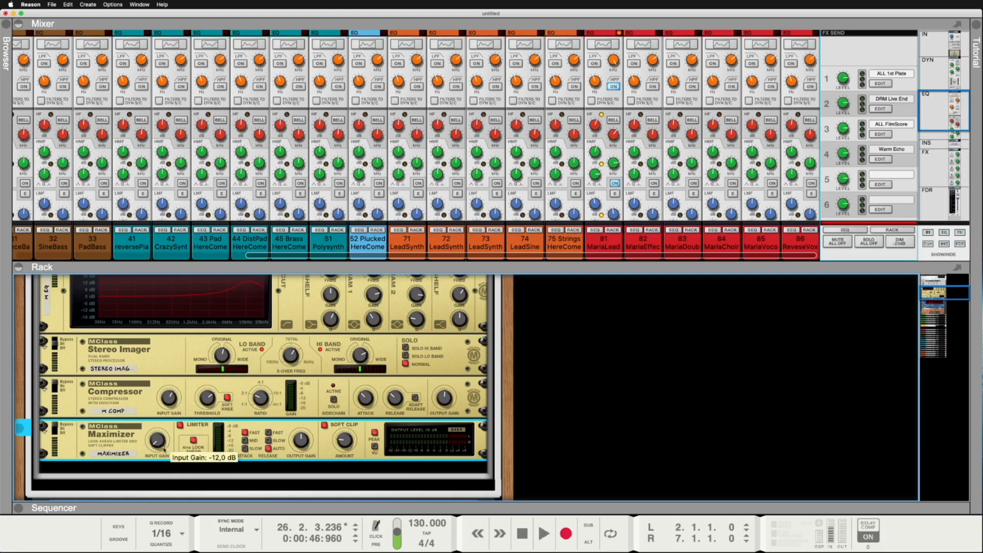
drag(161, 443, 160, 425)
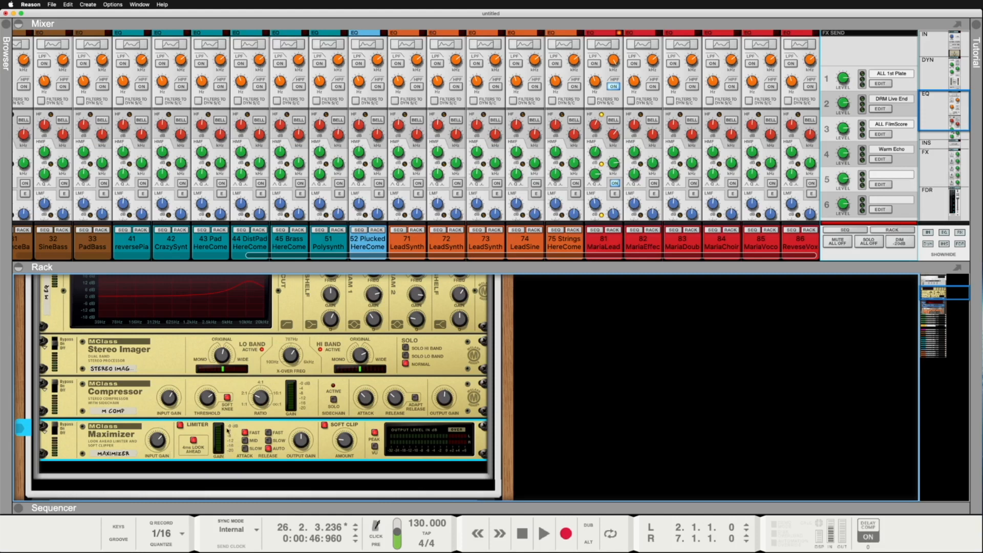
mouse_move(157, 450)
mouse_down()
mouse_move(157, 436)
mouse_move(158, 448)
mouse_up()
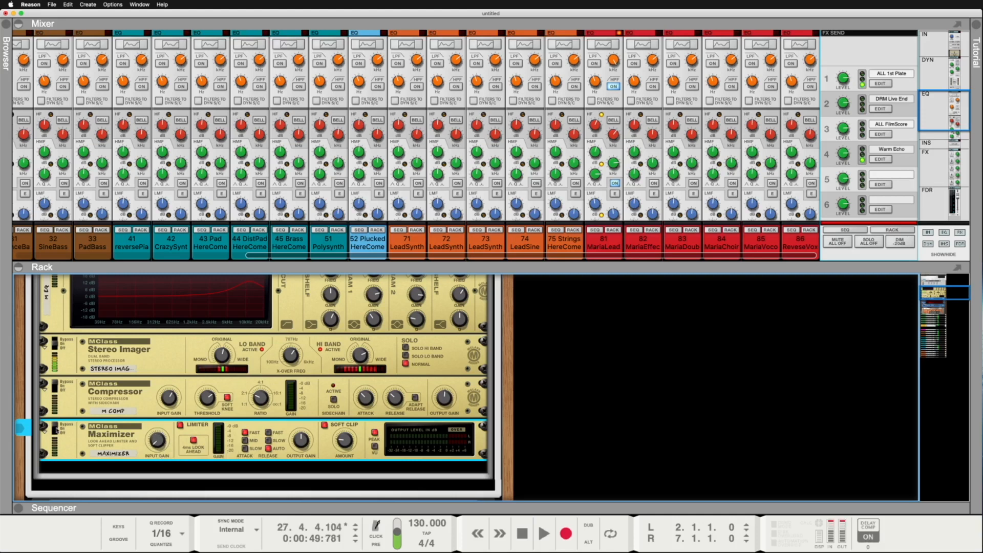
- Play the mix with the Maximizer turned on and set its input gain to 0.9 dB
key(space)
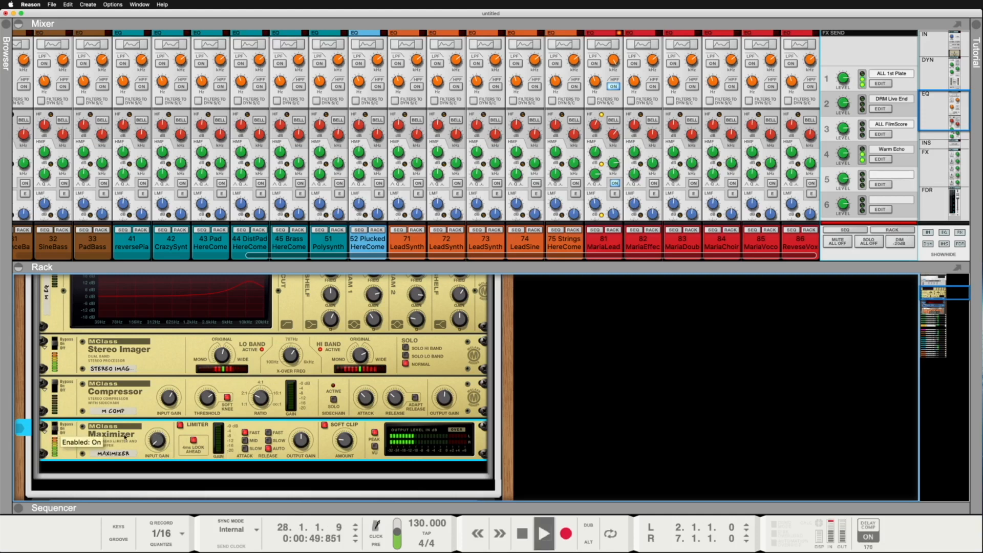
mouse_move(157, 442)
mouse_down()
mouse_move(153, 401)
mouse_move(157, 430)
mouse_up()
key(space)
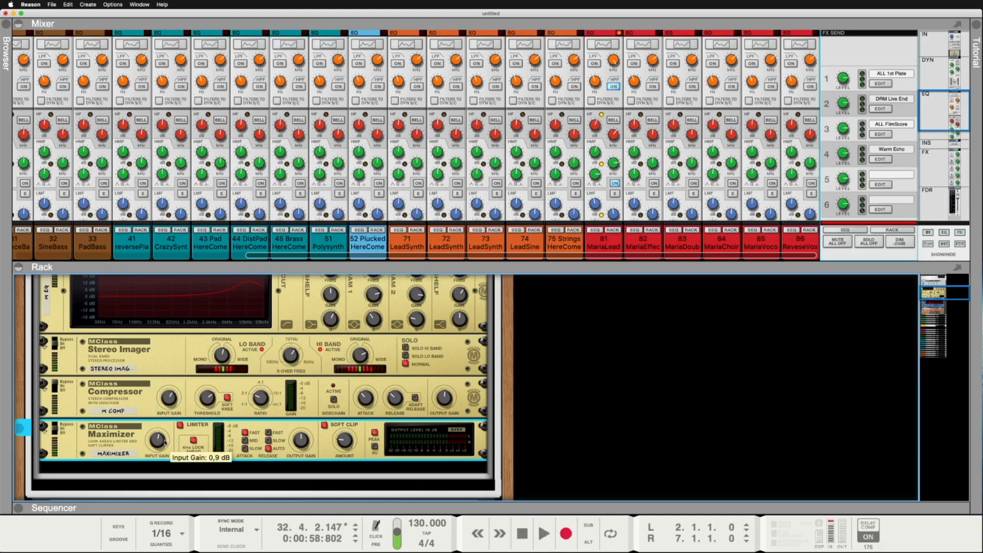
- Replay the passage and fine-tune the Maximizer's input gain to 1.3 dB while listening to the mix
key(shift+Return)
key(space)
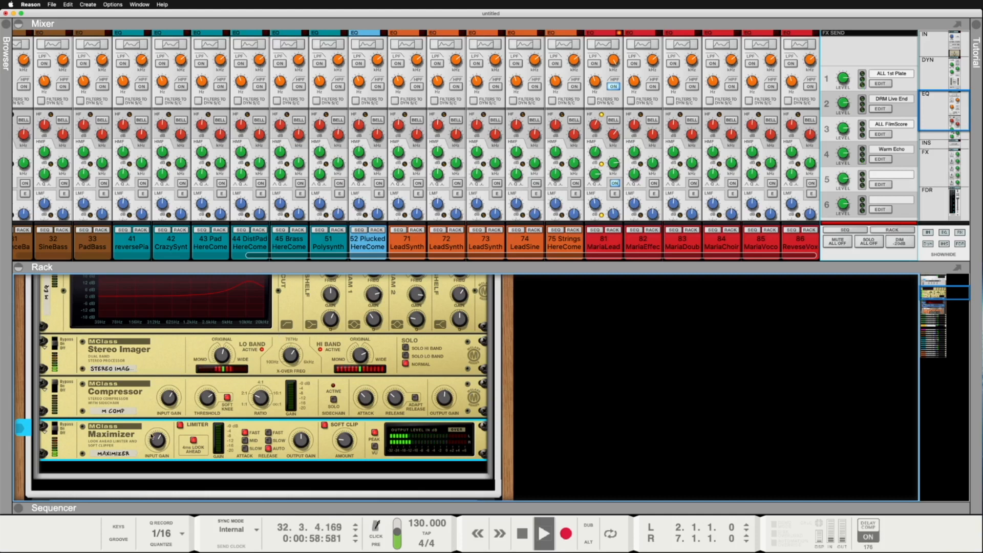
key(space)
mouse_move(160, 447)
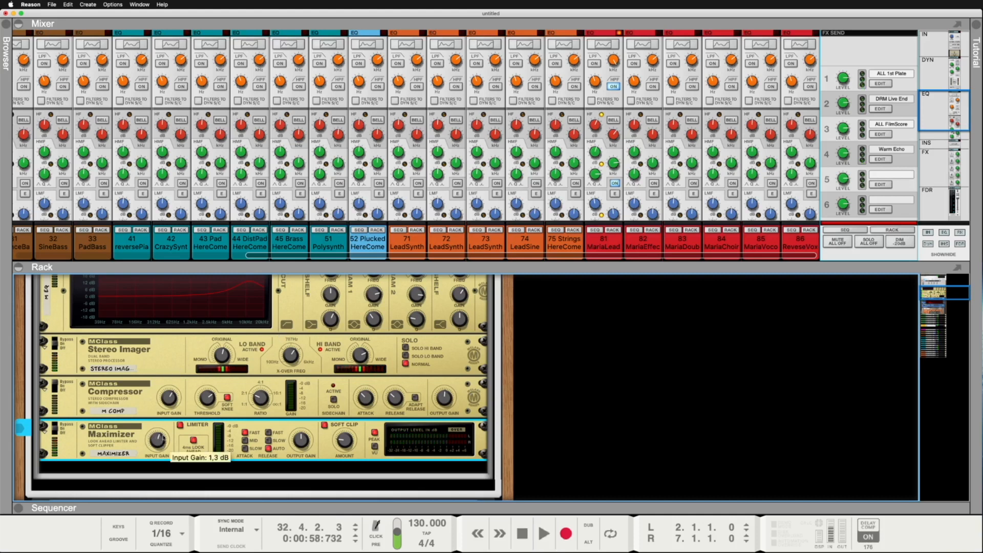
key(space)
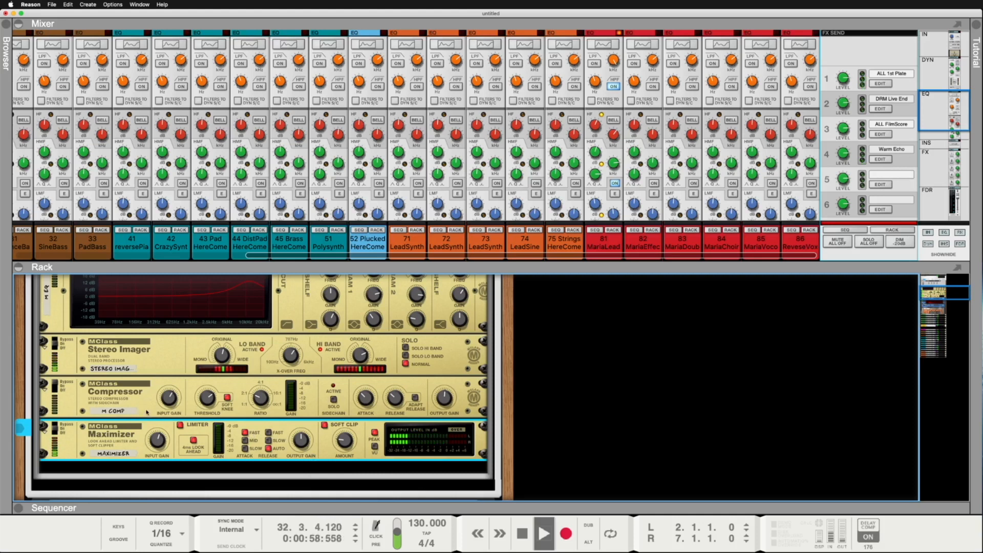
key(space)
scroll(623, 300, up, 5)
scroll(635, 128, up, 5)
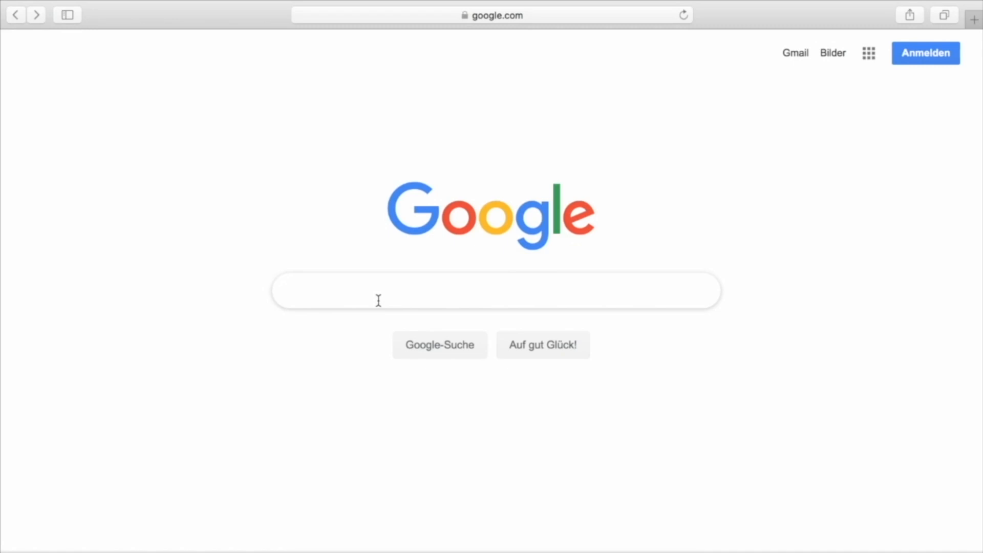
text(mu)
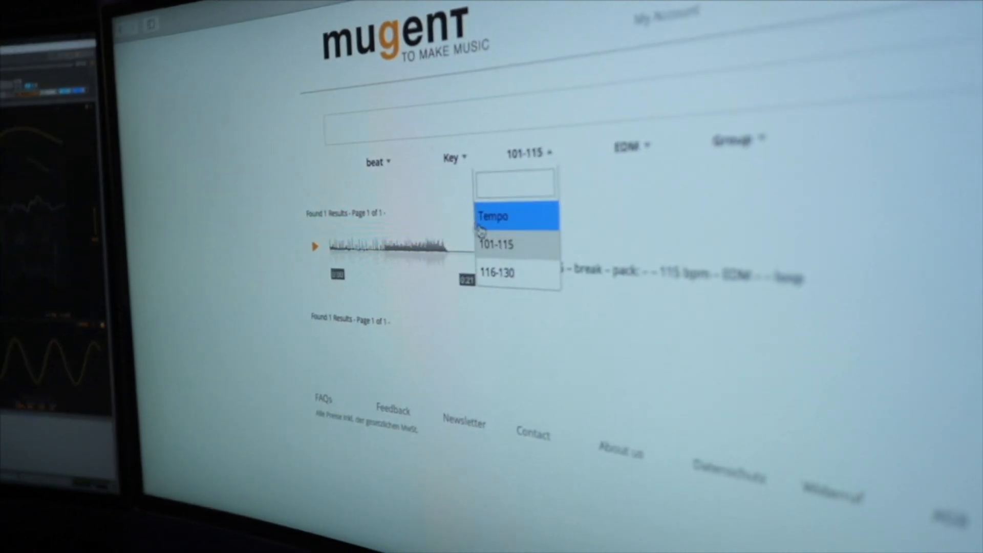
click(501, 222)
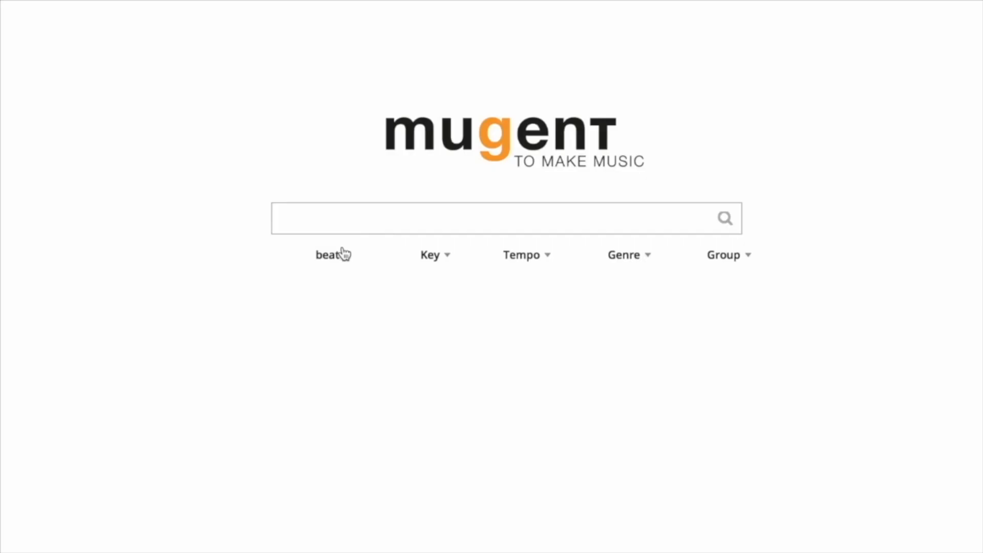
click(342, 254)
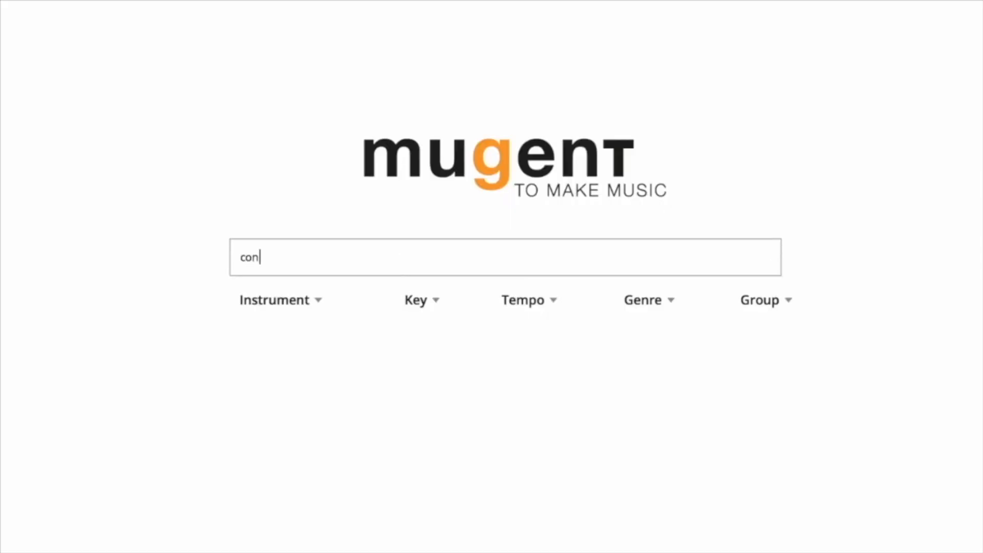
key(Return)
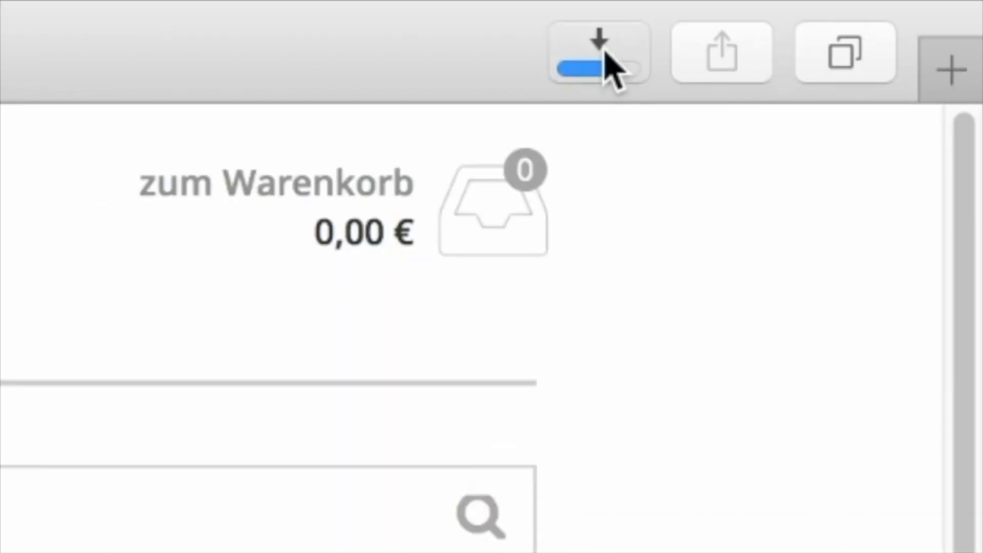
click(612, 67)
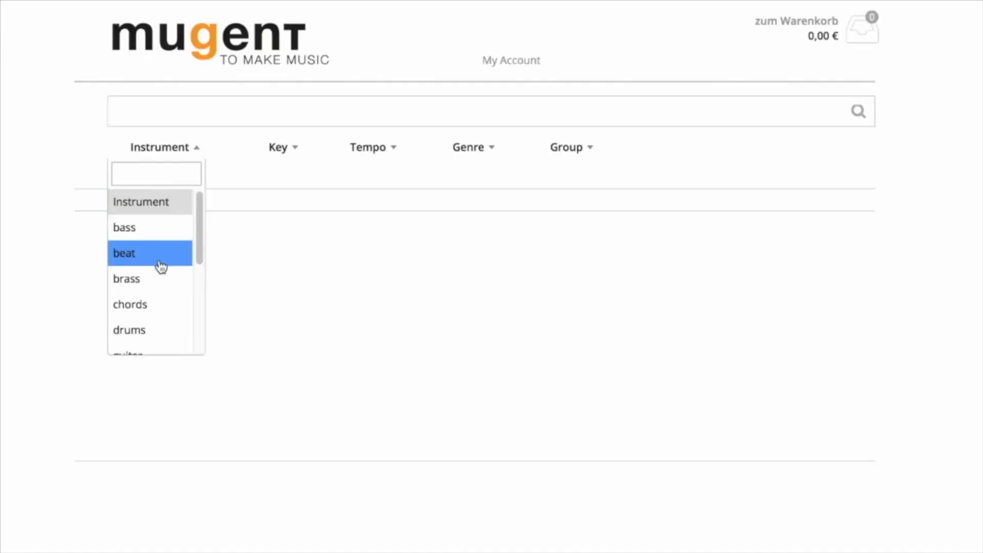
click(160, 281)
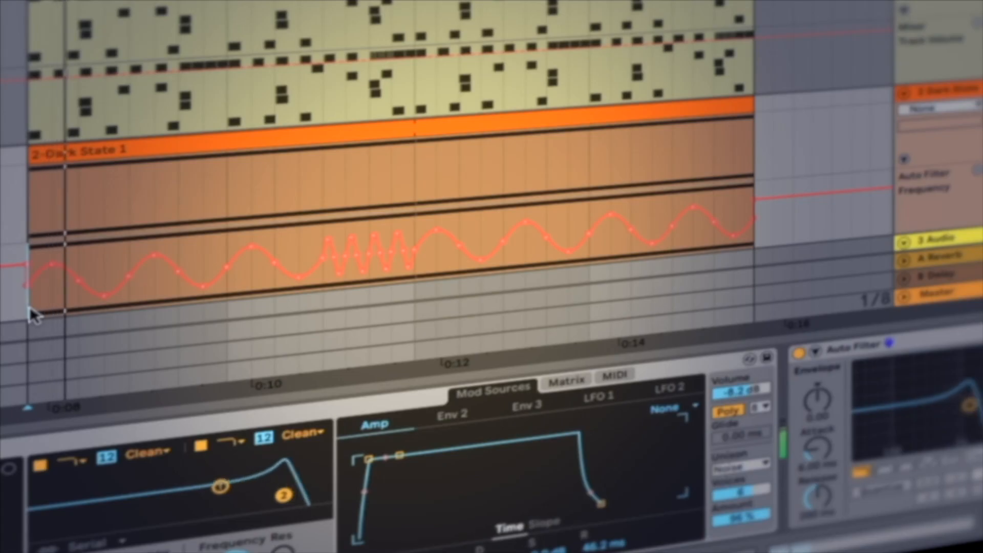
drag(31, 307, 388, 252)
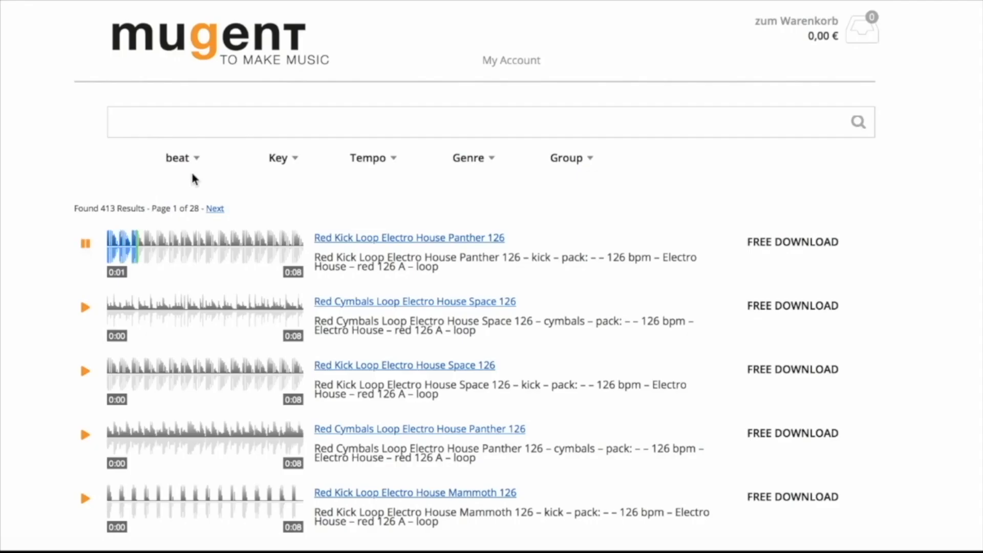
click(198, 159)
scroll(195, 256, down, 5)
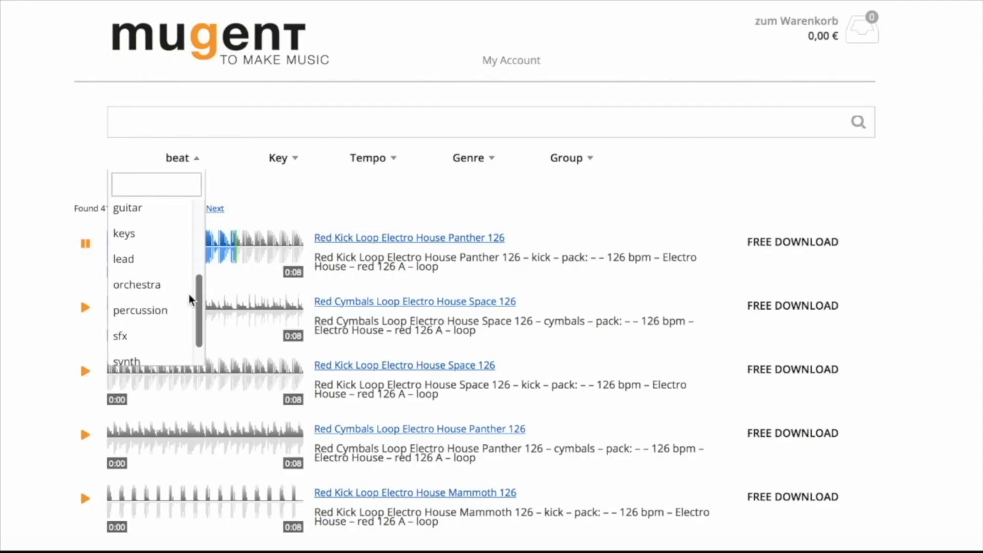
click(138, 309)
click(86, 435)
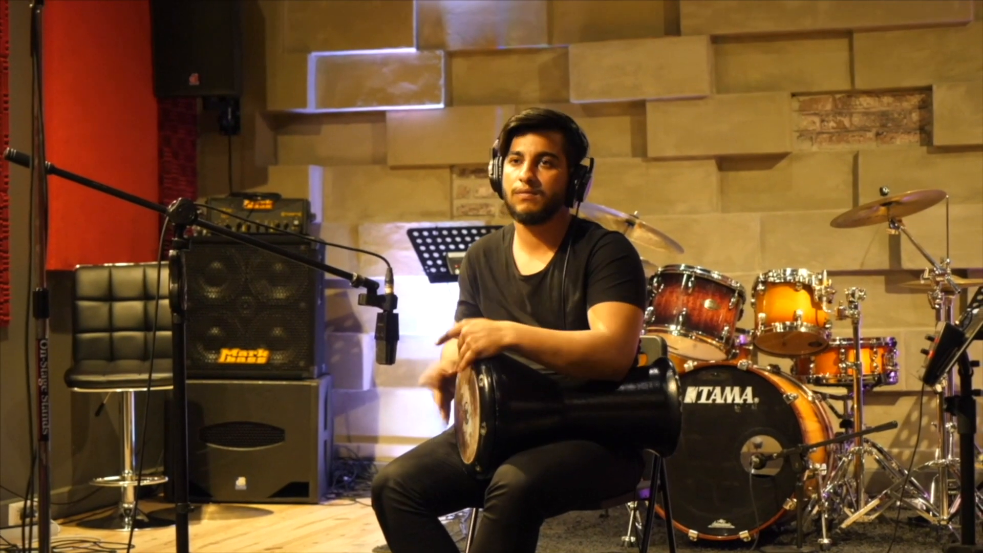